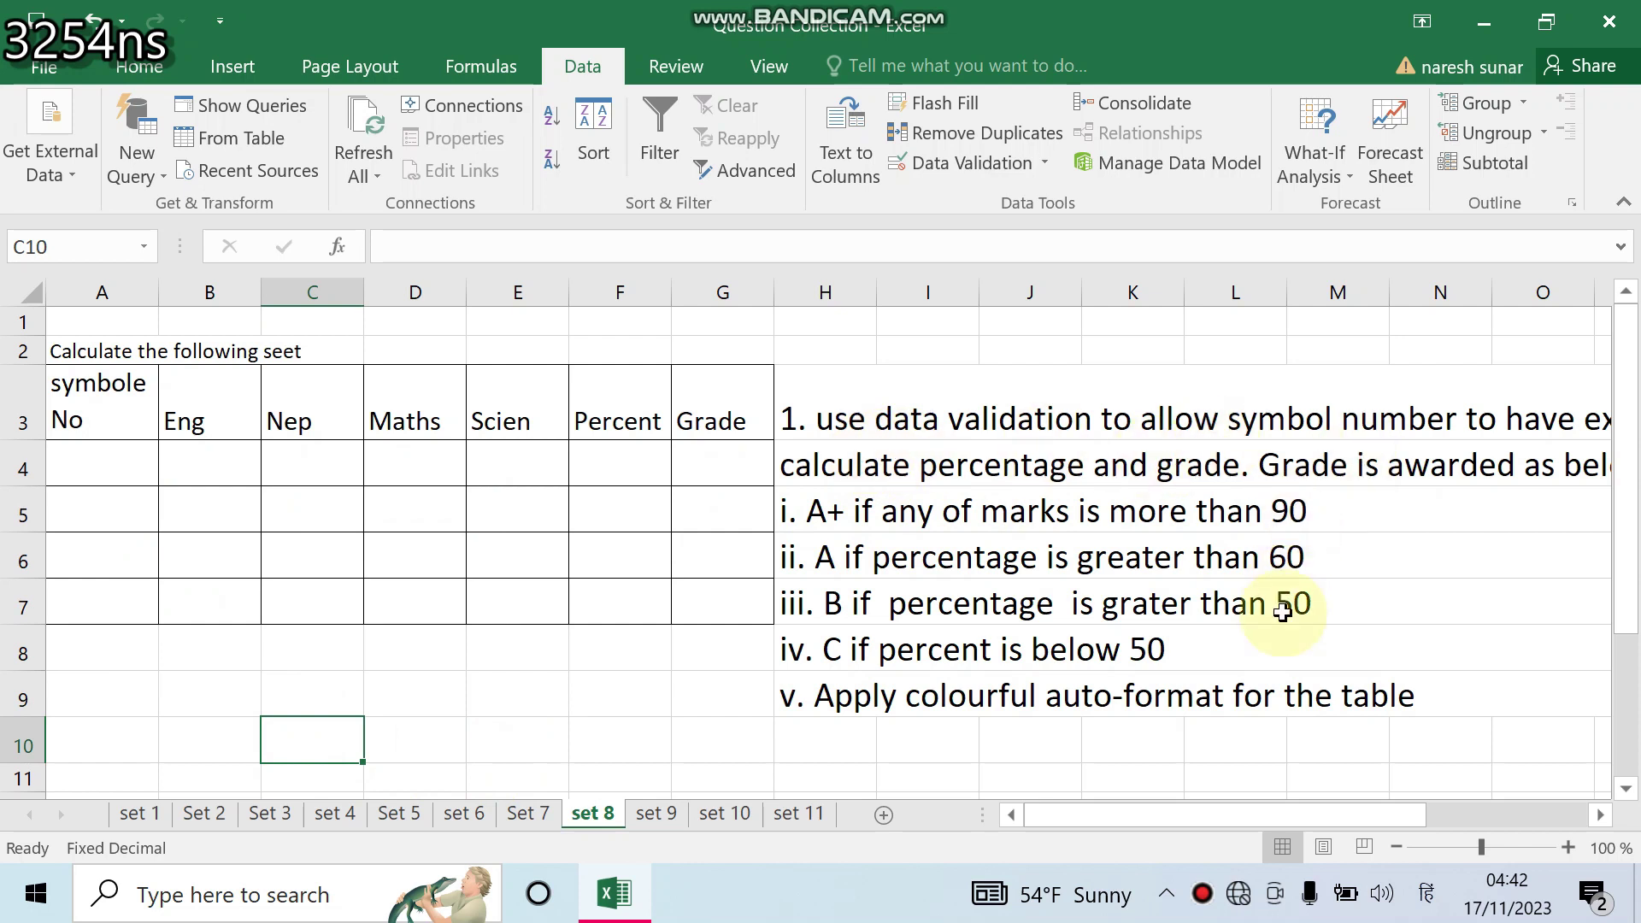
{"action": "left_click_drag", "start_coordinate": [1260, 824], "coordinate": [1039, 816]}
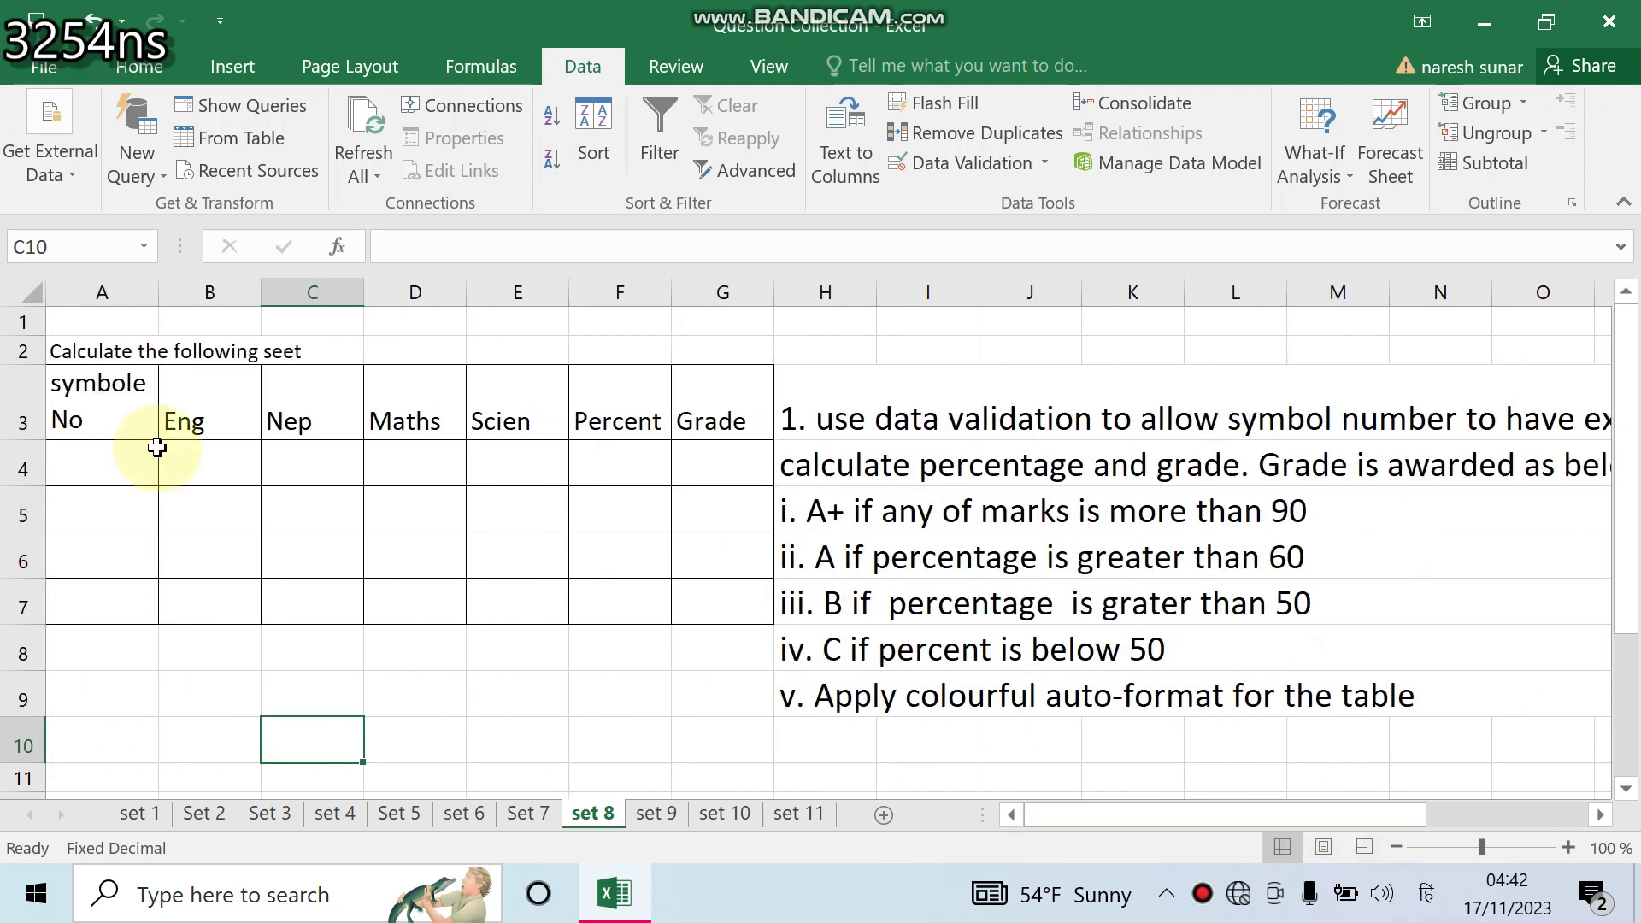
{"action": "double_click", "coordinate": [94, 466]}
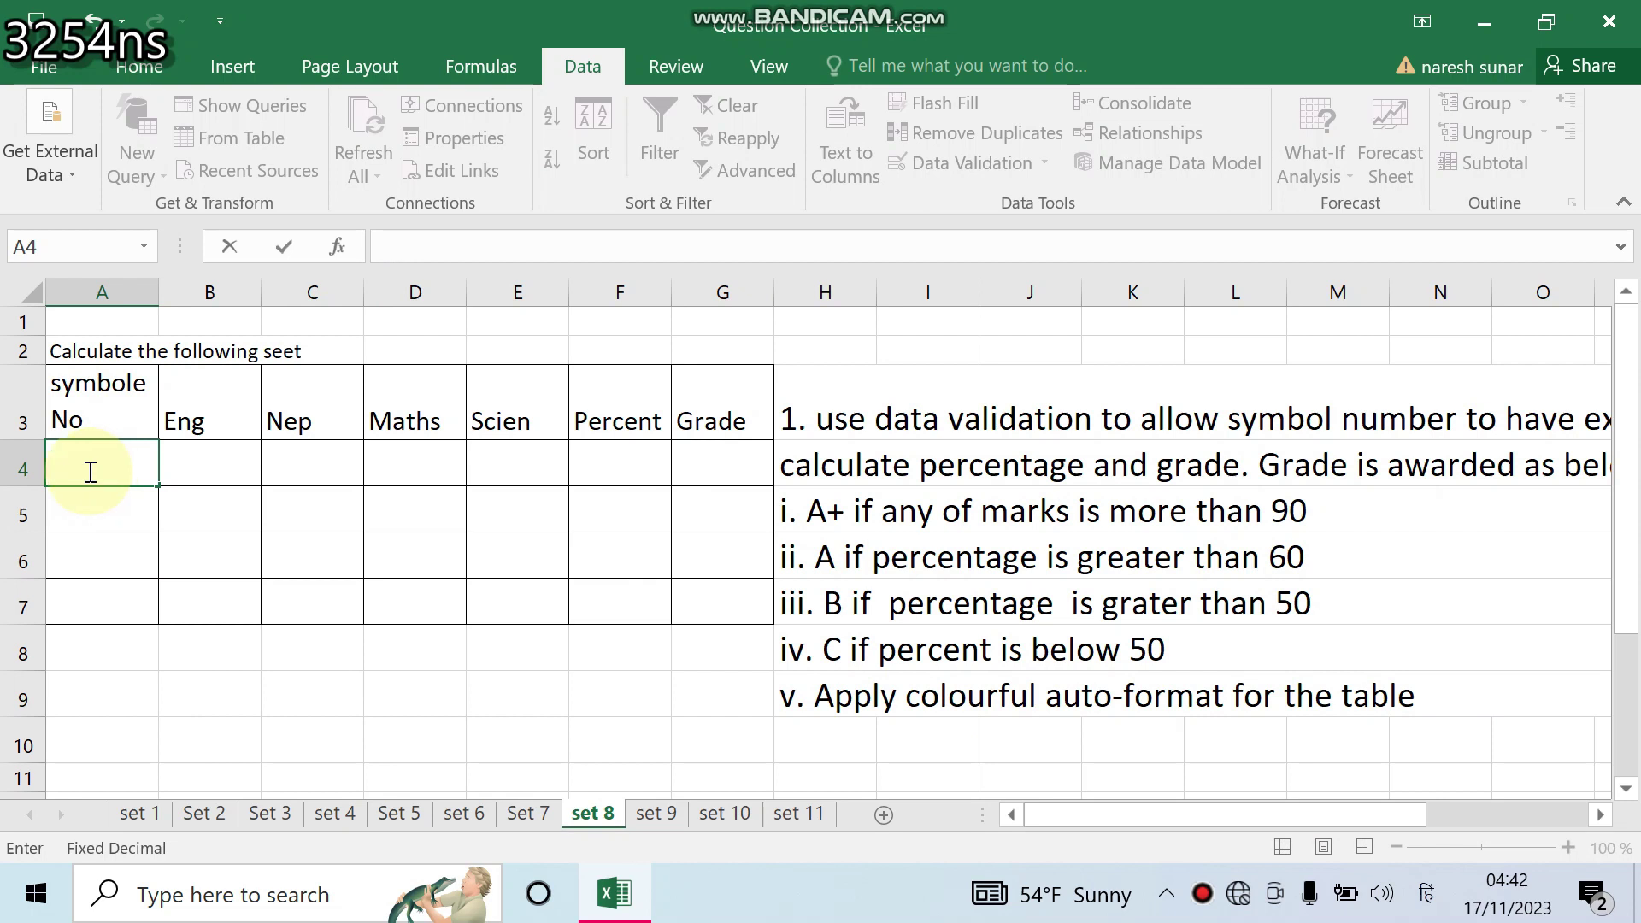
{"action": "key", "text": "super+plus"}
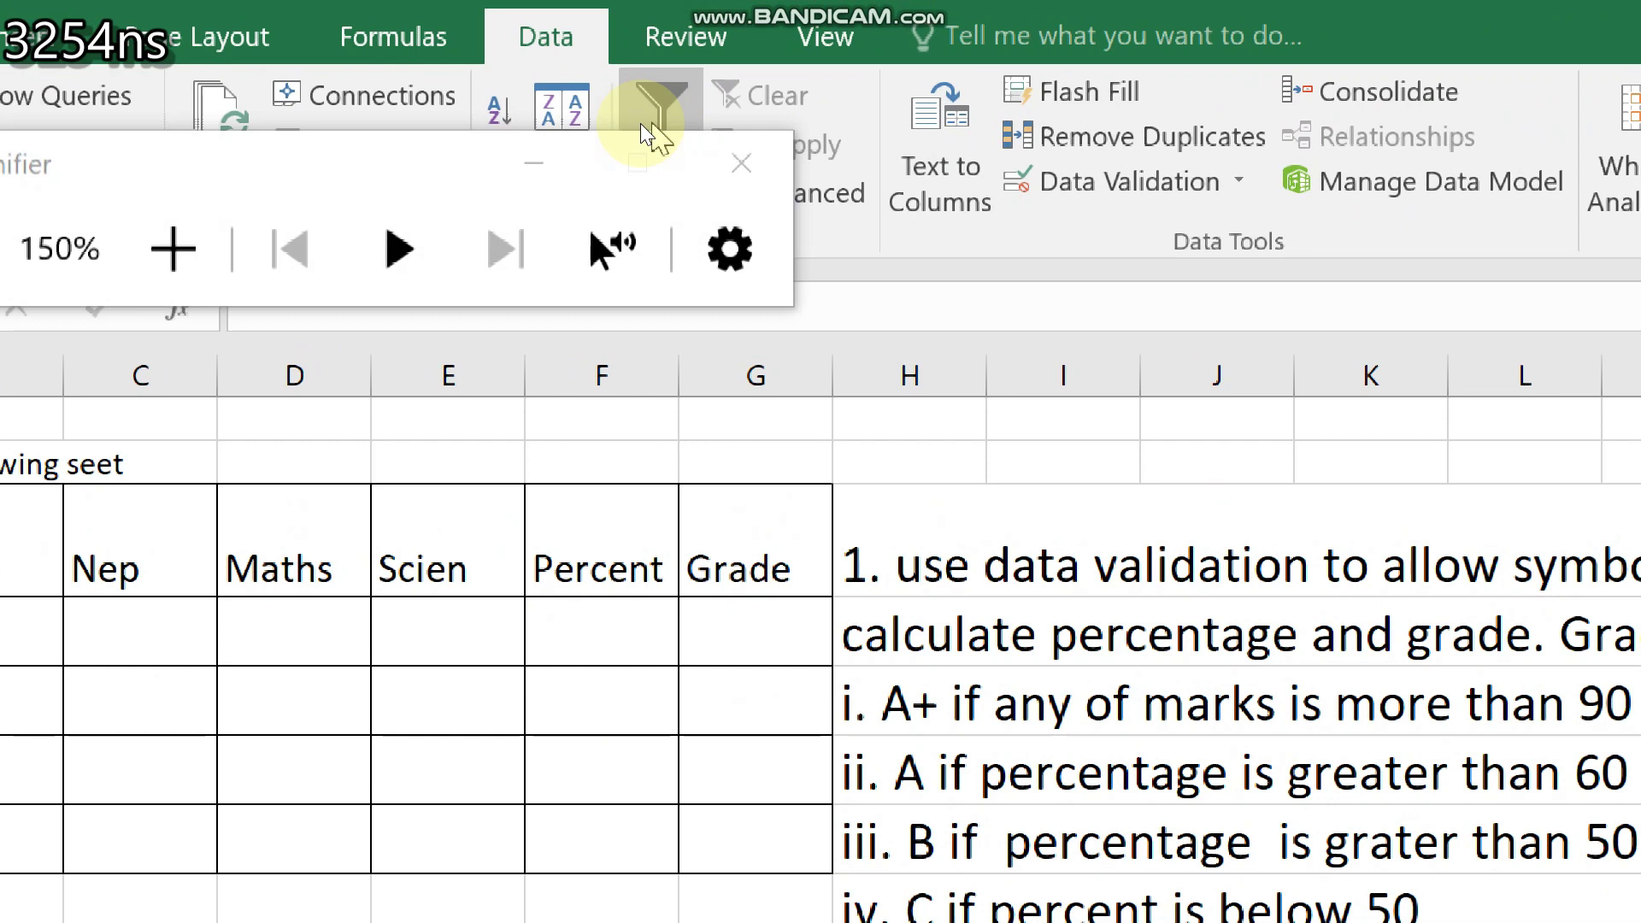
{"action": "left_click", "coordinate": [539, 163]}
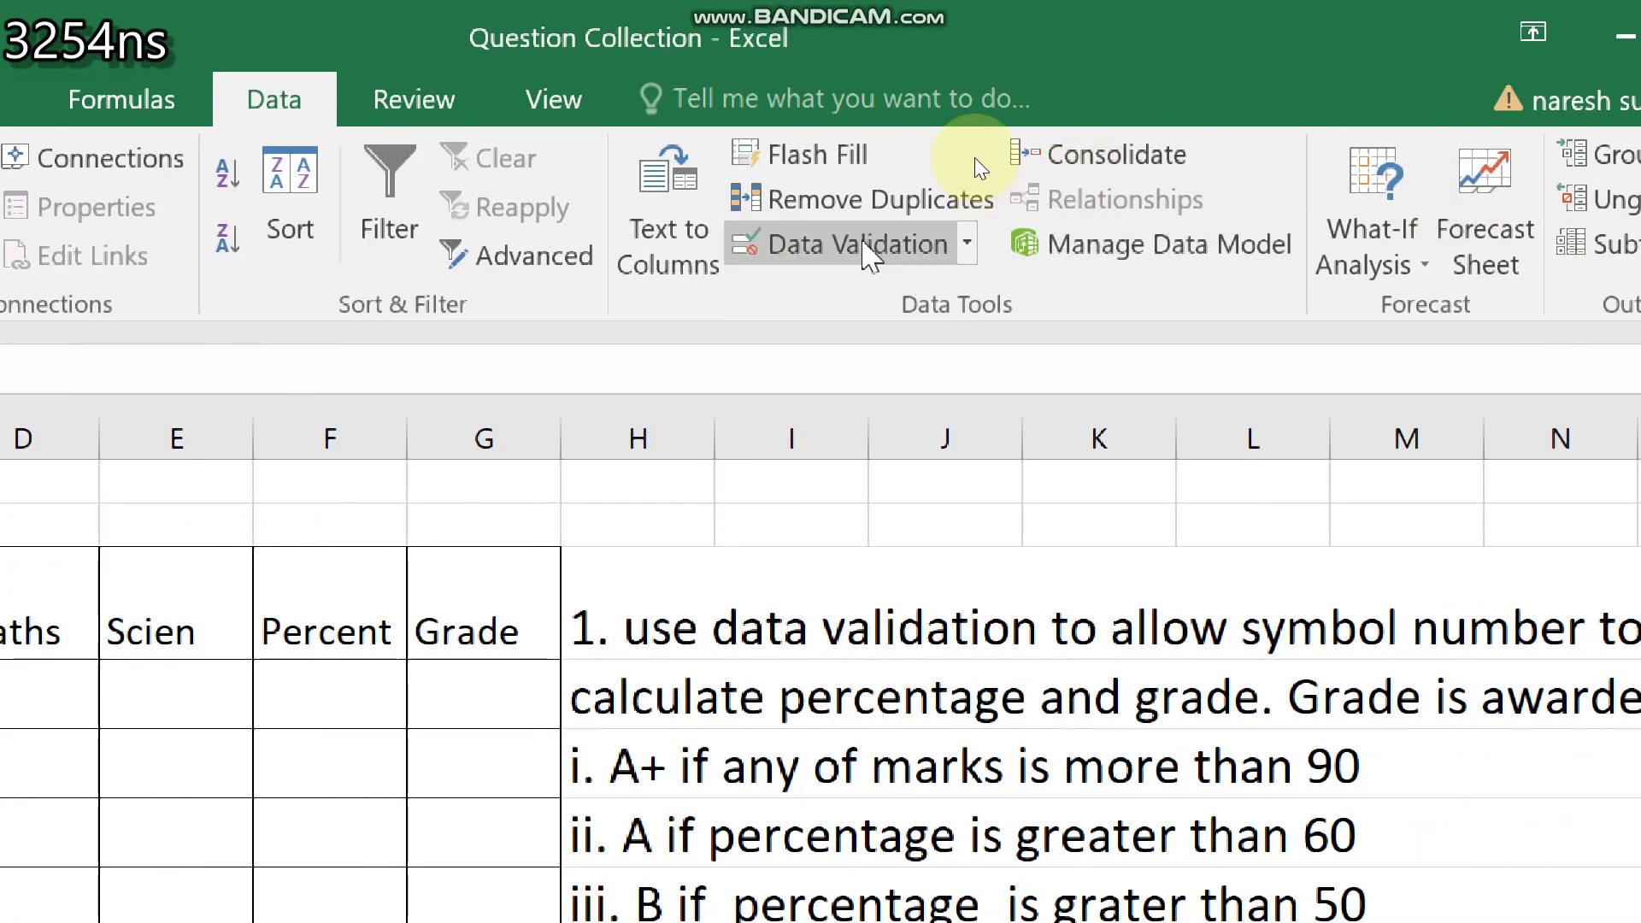
{"action": "left_click", "coordinate": [872, 248]}
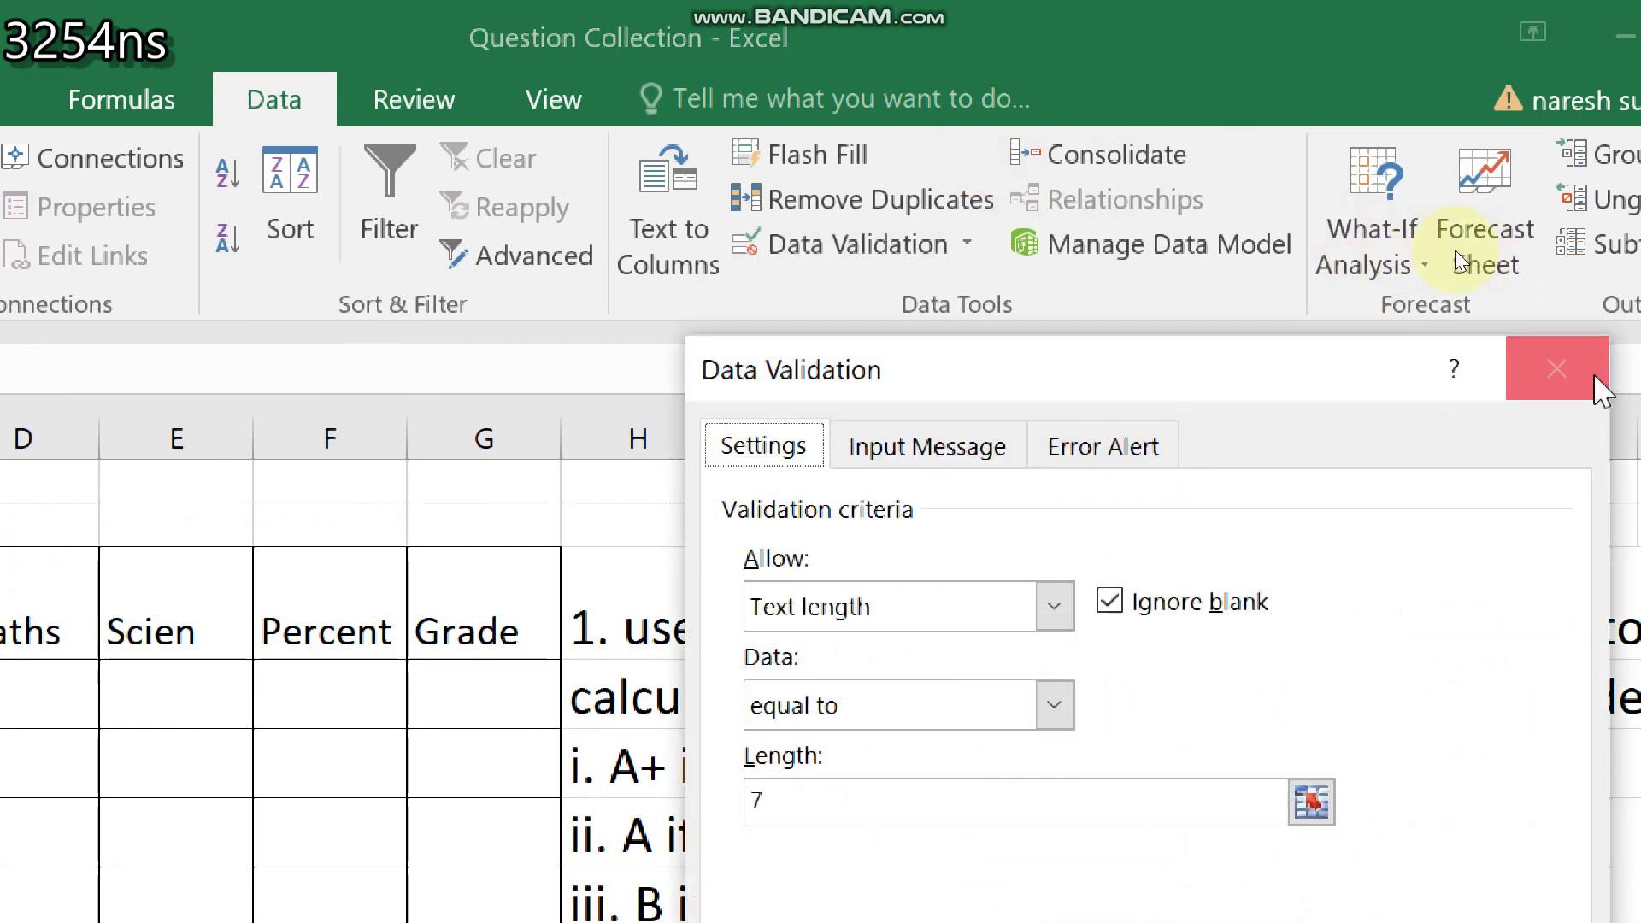
{"action": "left_click", "coordinate": [1556, 369]}
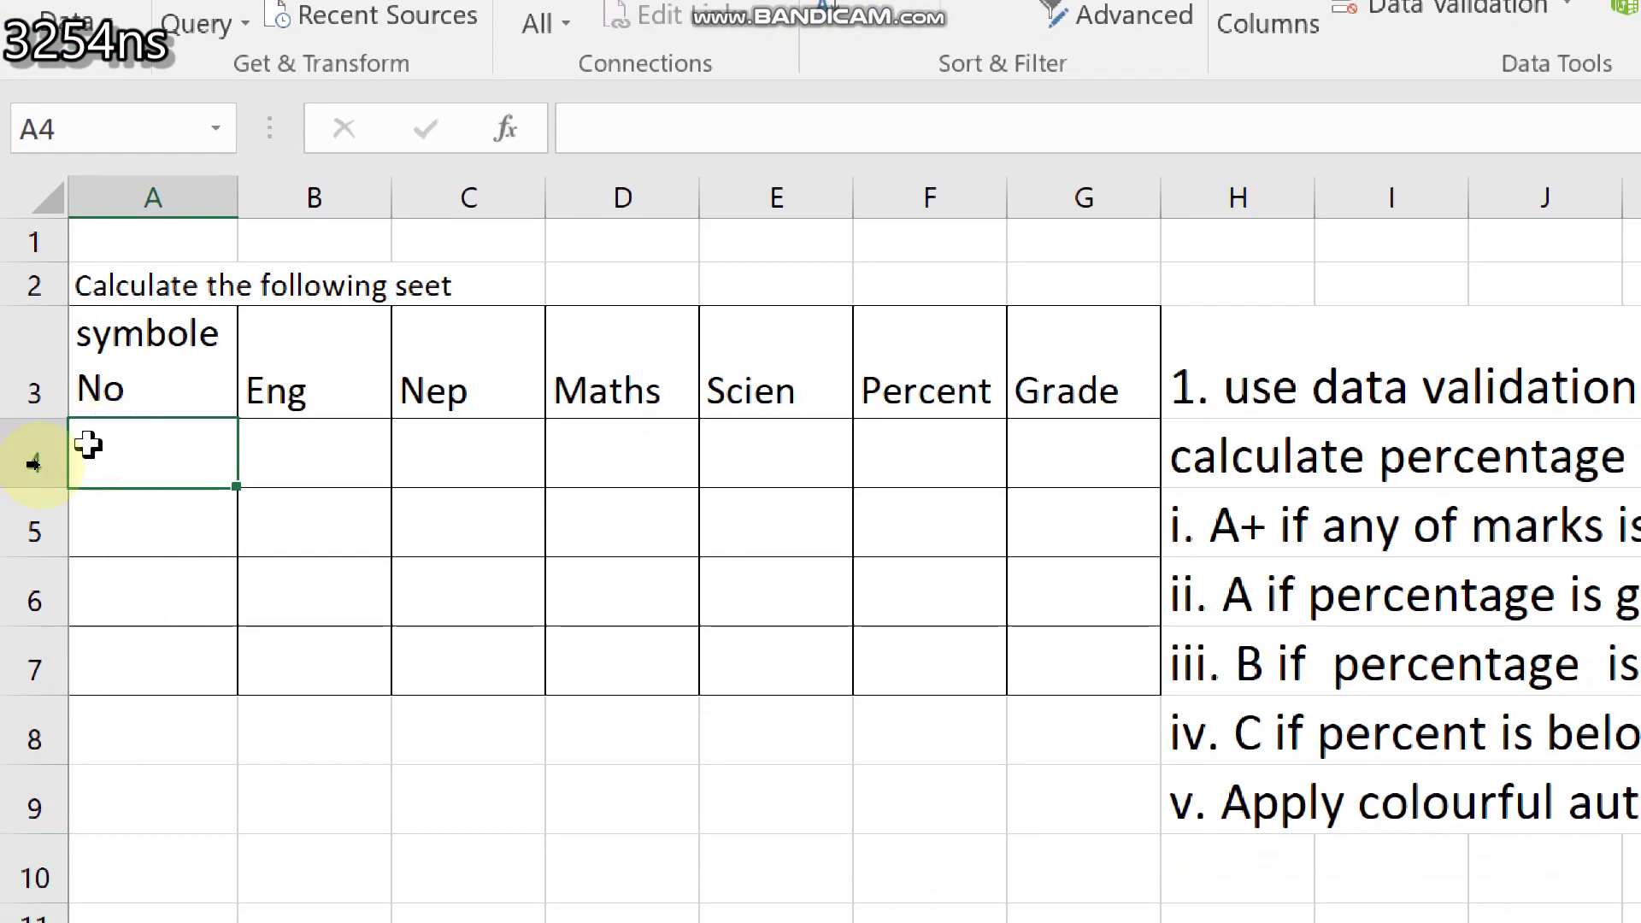
Step: Apply data validation to symbol number cells A4:A7, allowing only a text length equal to 7
{"action": "left_click_drag", "start_coordinate": [172, 430], "coordinate": [173, 648]}
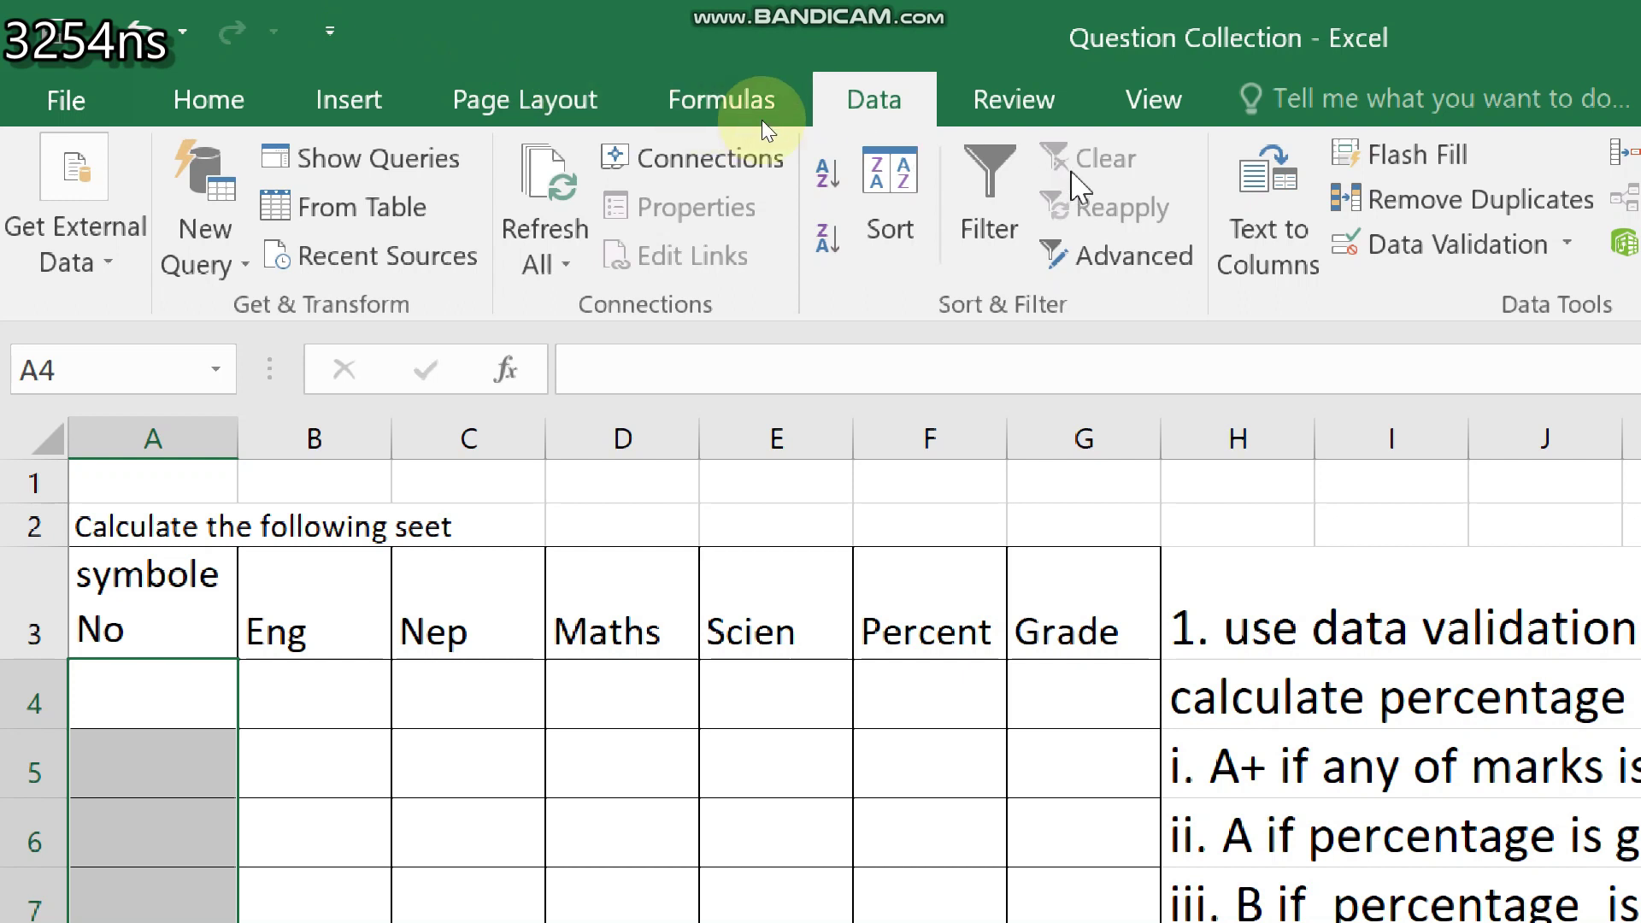
{"action": "left_click", "coordinate": [1320, 257]}
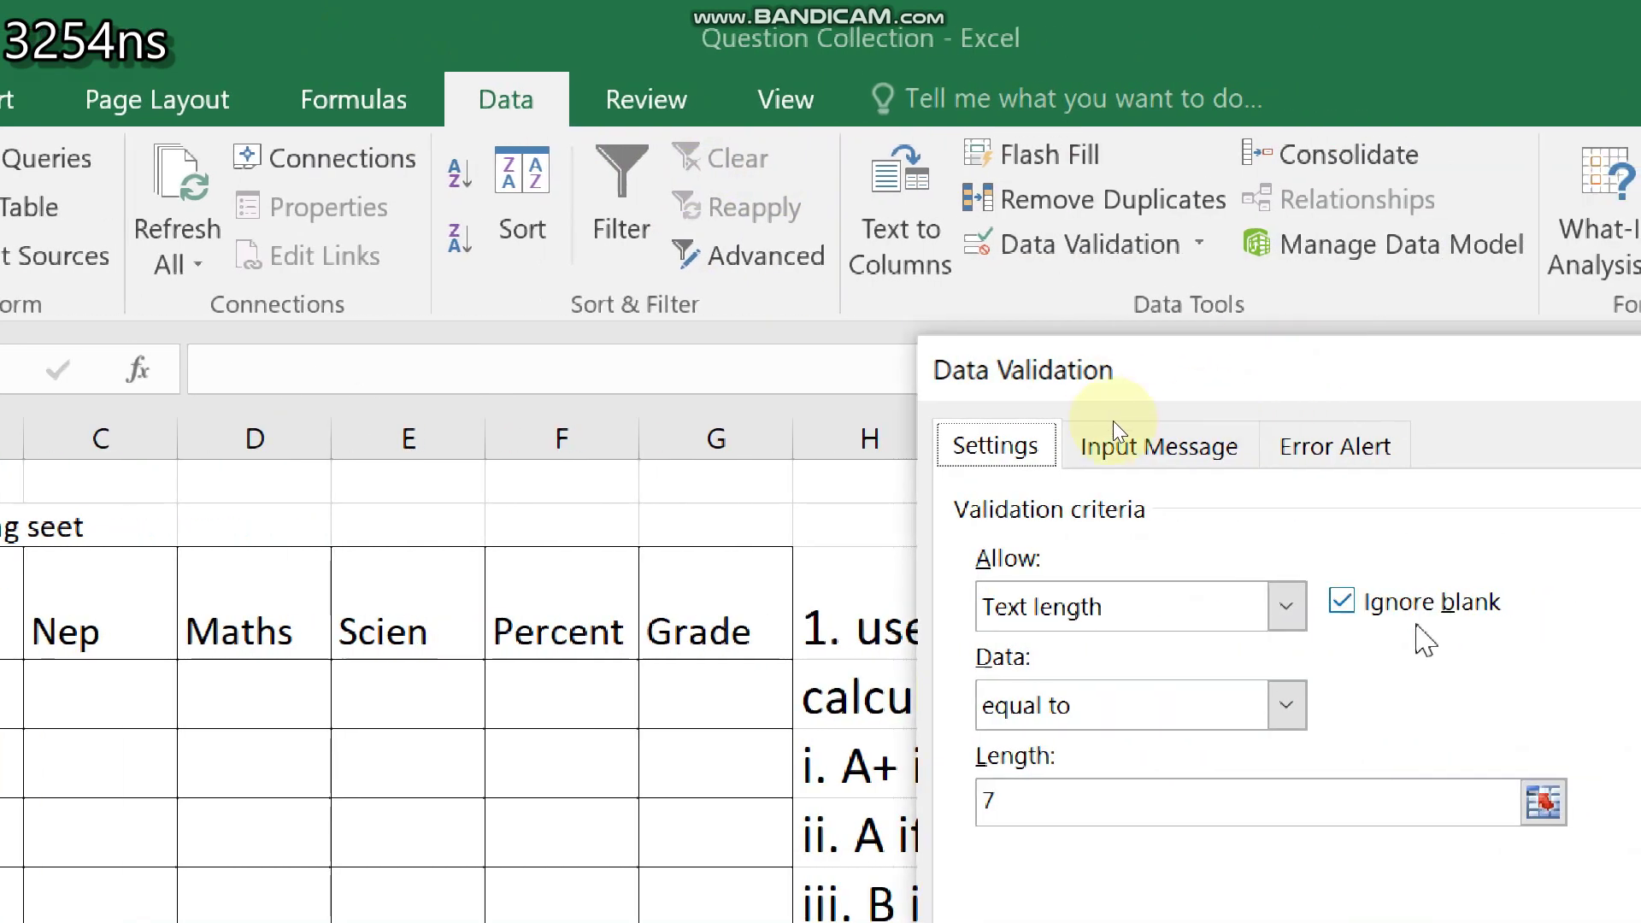
{"action": "left_click", "coordinate": [1292, 606]}
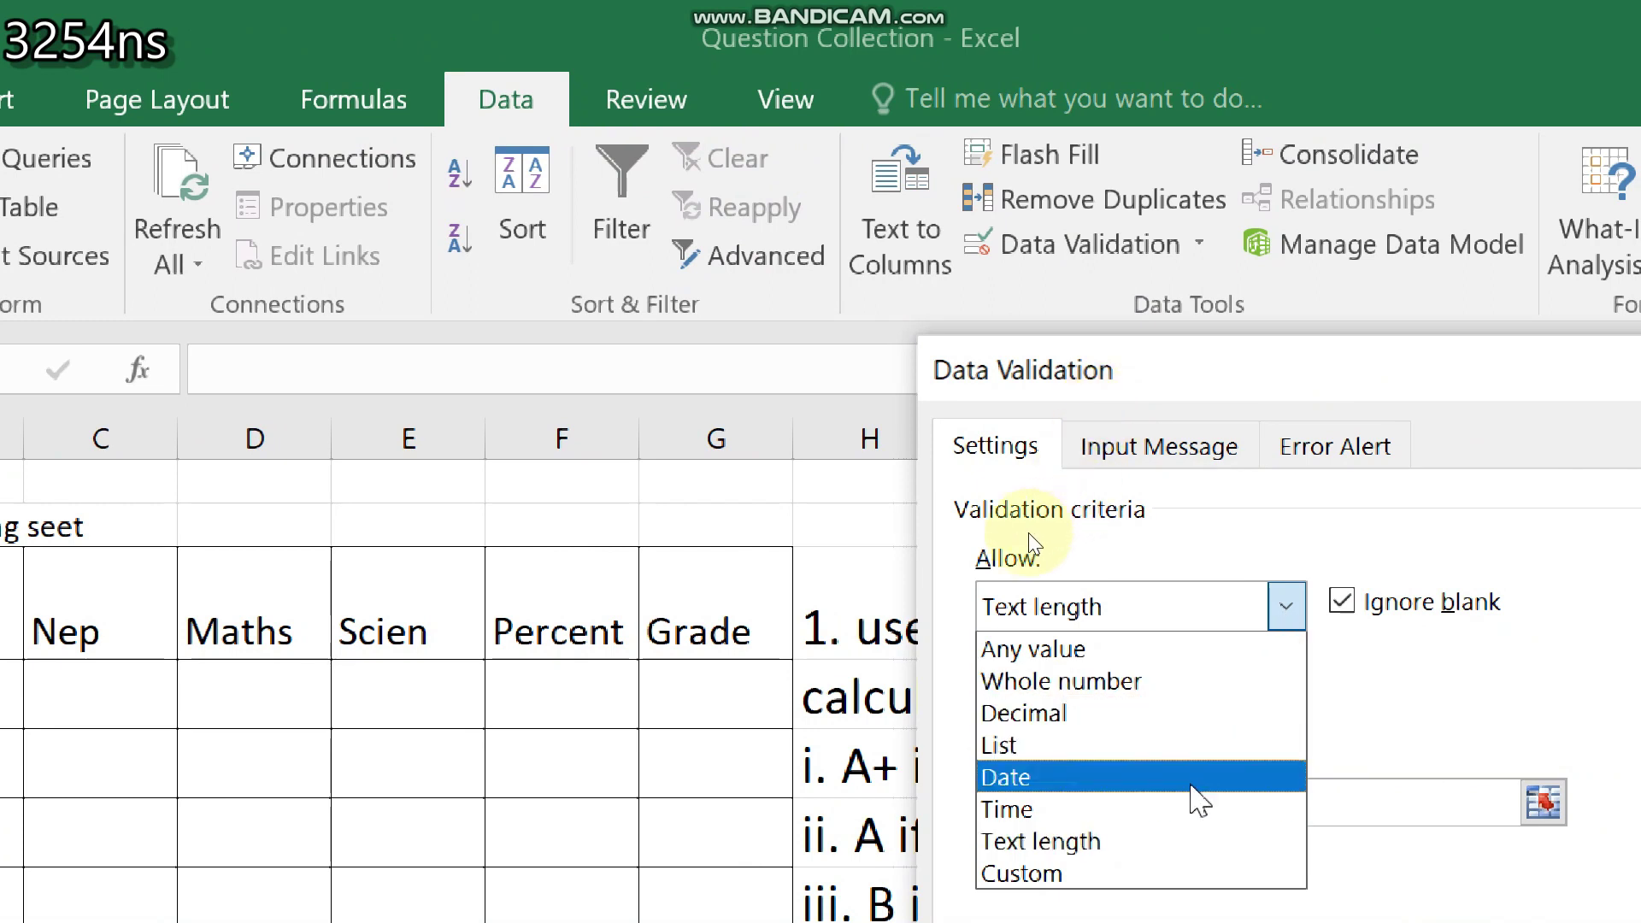
{"action": "left_click", "coordinate": [1127, 842]}
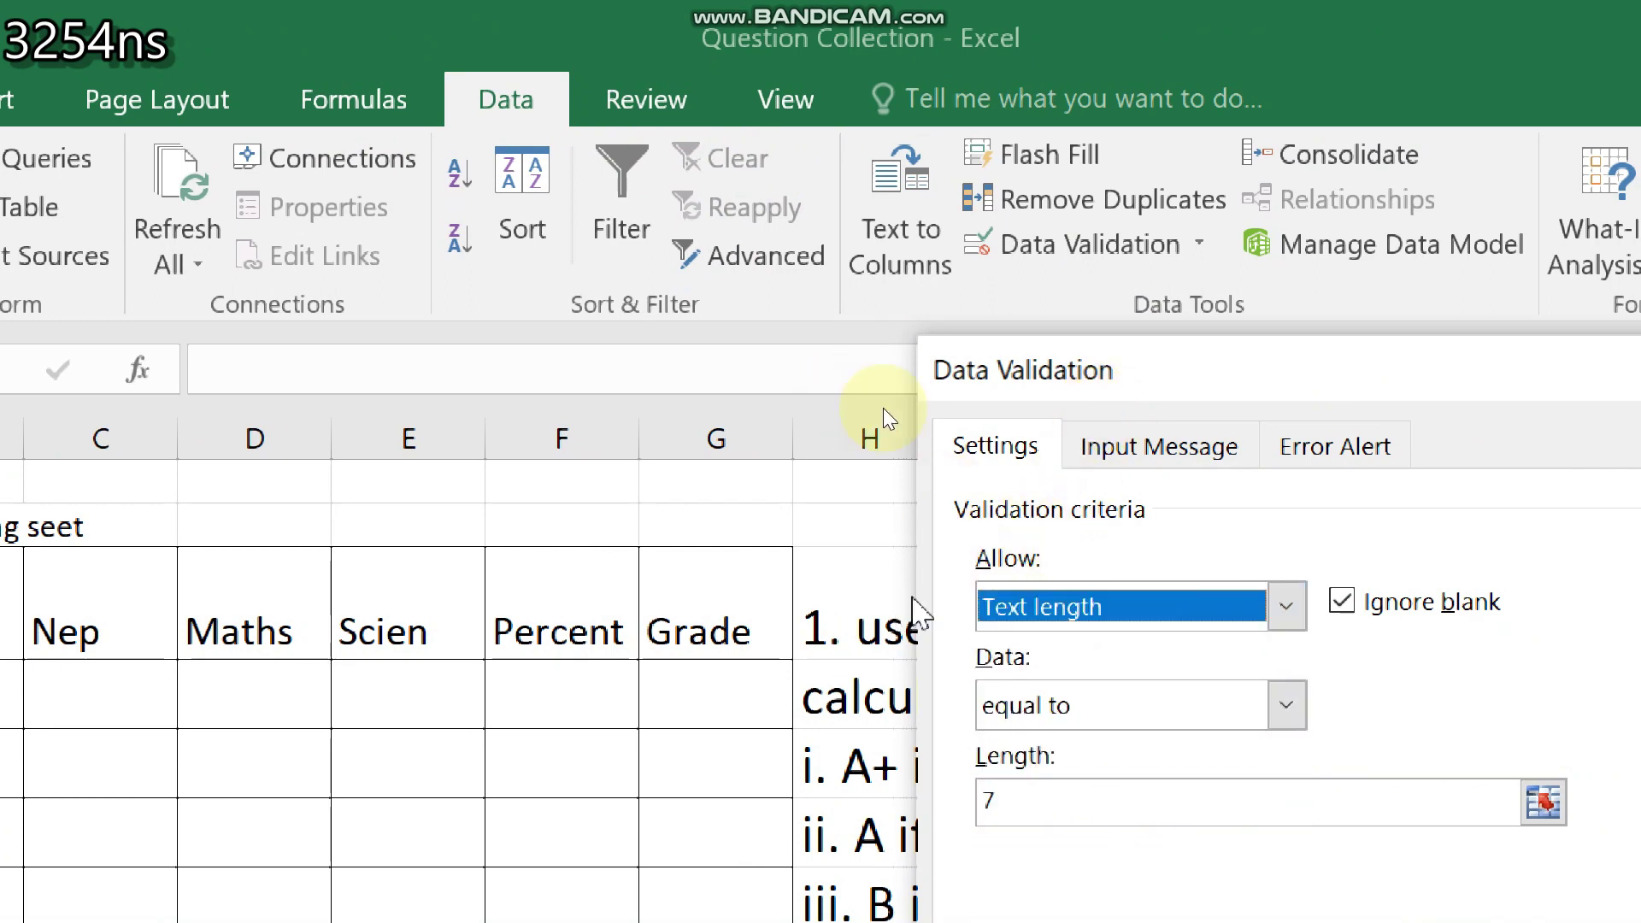
{"action": "left_click", "coordinate": [1283, 715]}
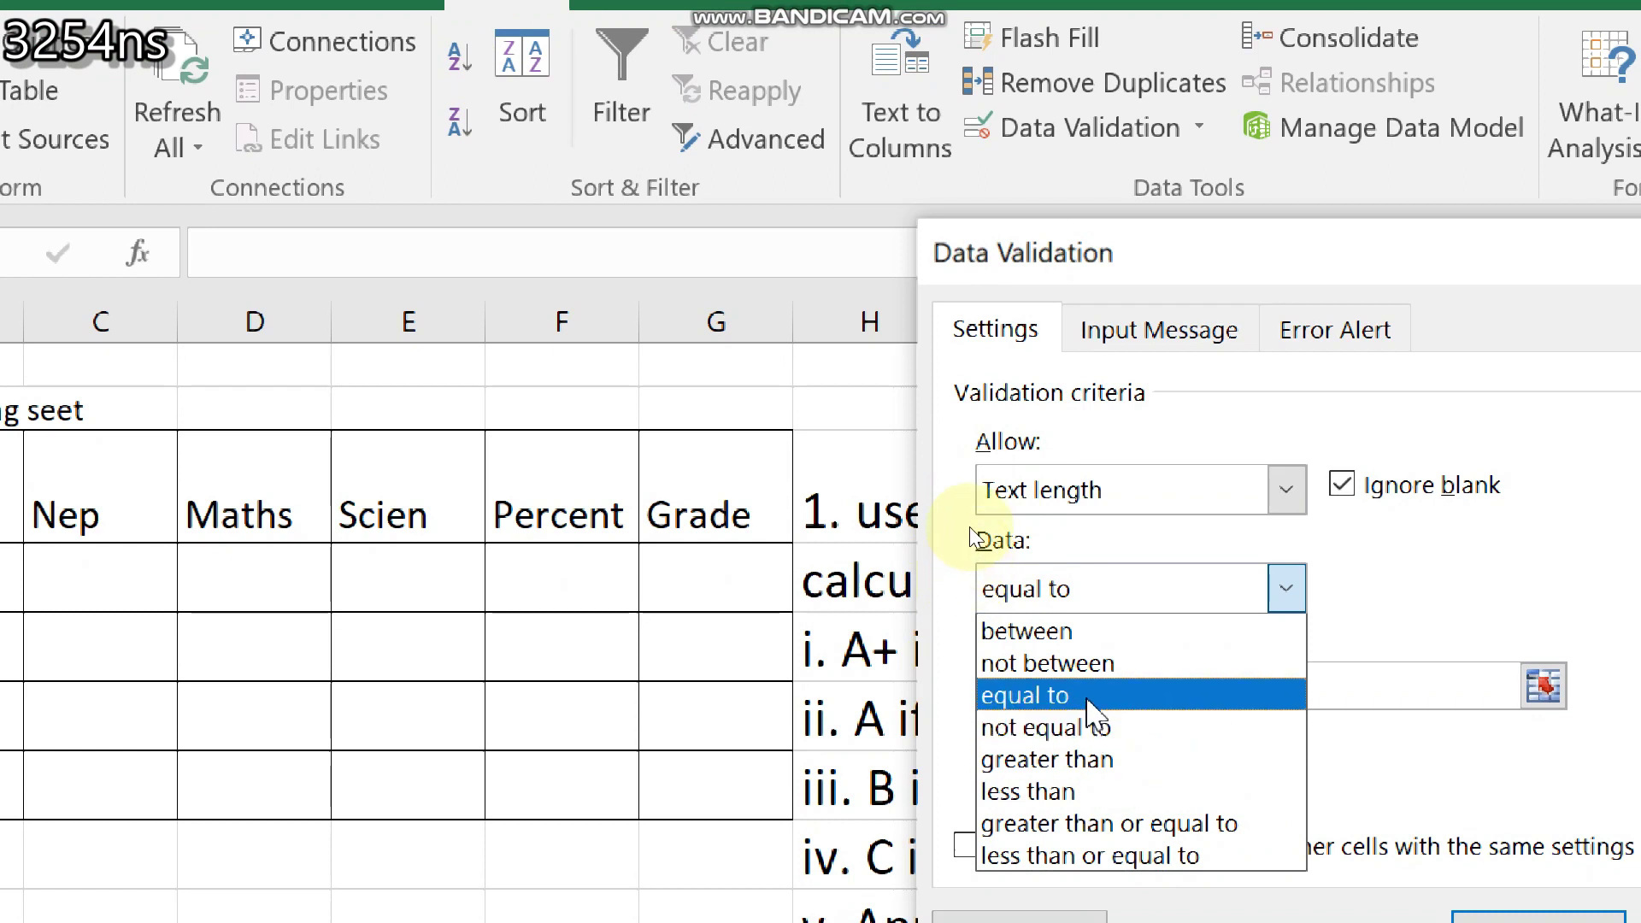
{"action": "left_click", "coordinate": [1060, 694]}
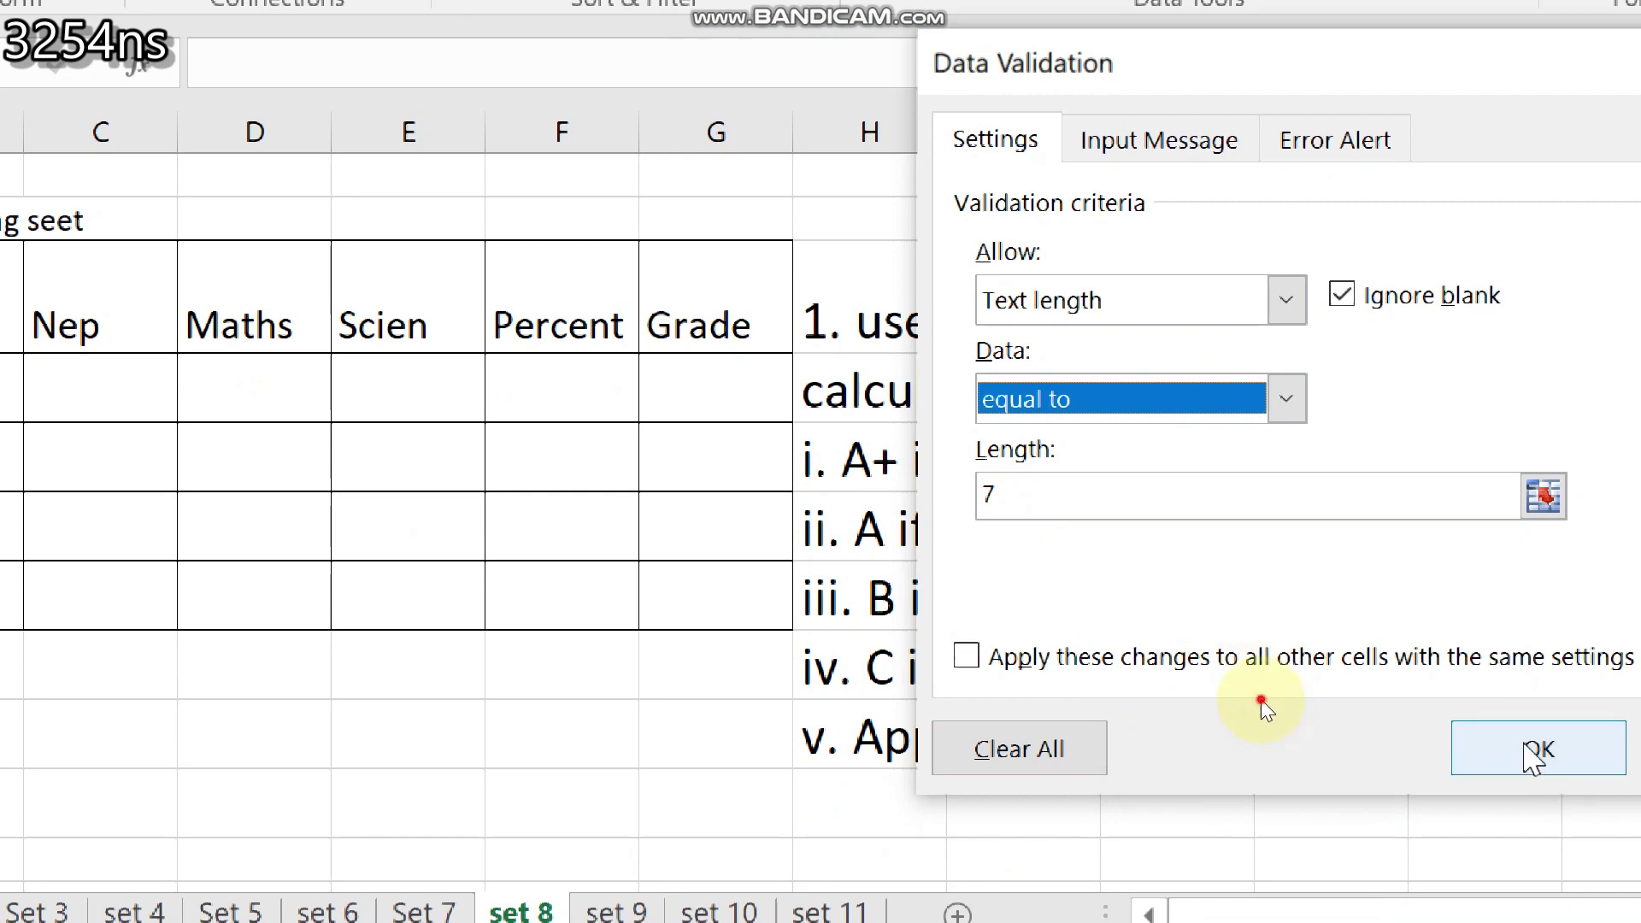
{"action": "left_click", "coordinate": [1543, 765]}
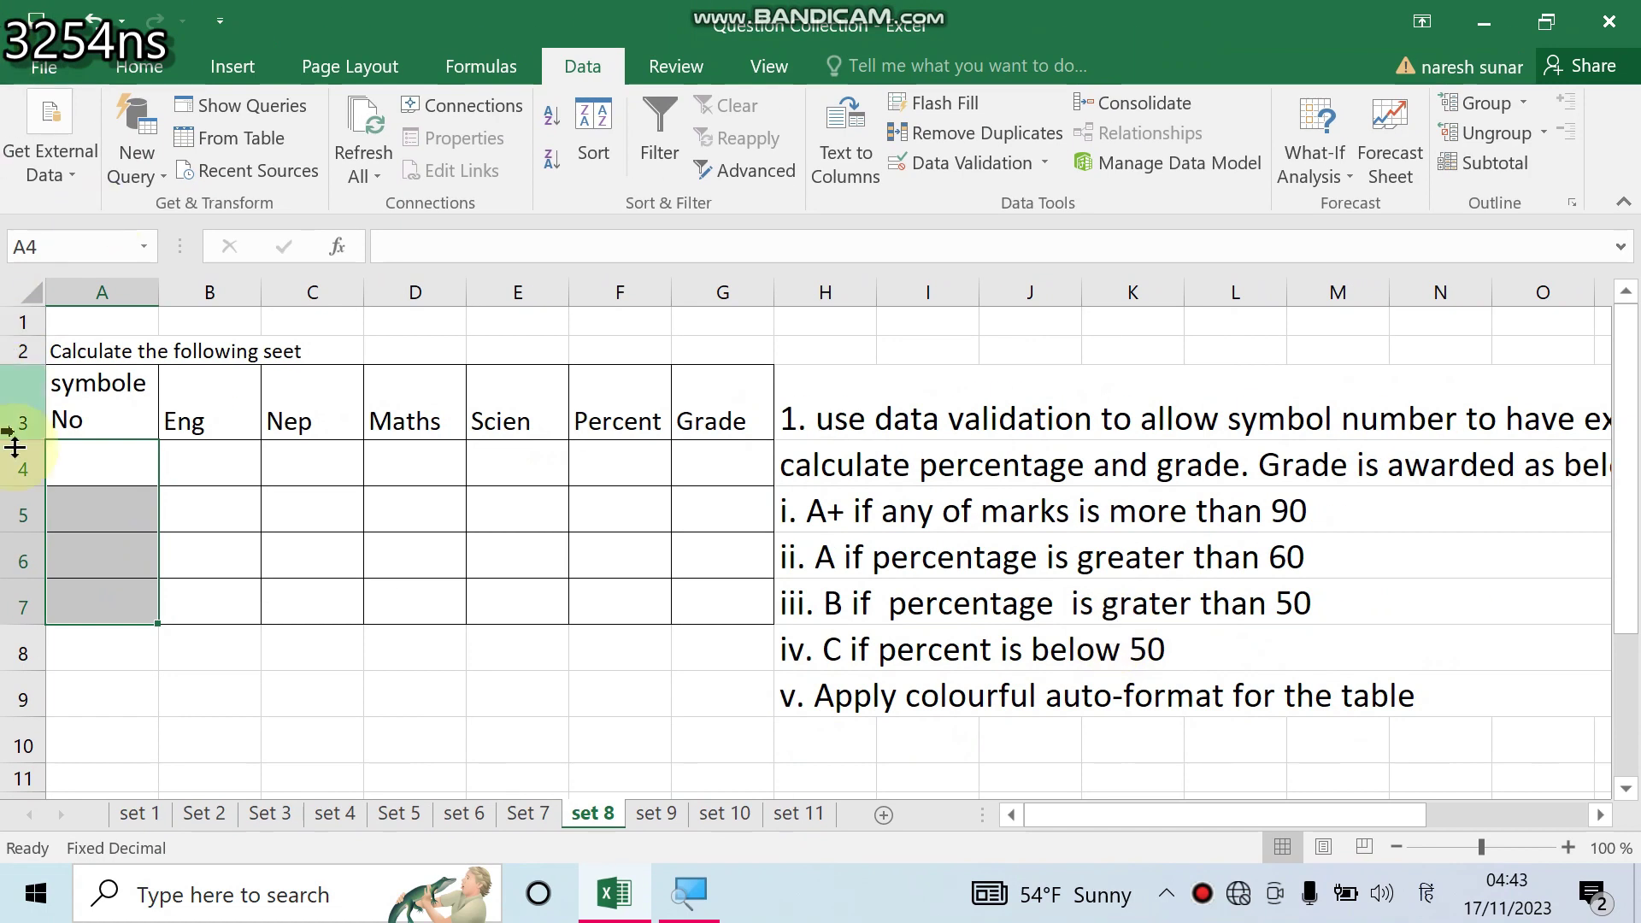
Step: Test the validation by trying to enter the six-digit value 123456 in cell A4
{"action": "left_click", "coordinate": [104, 477]}
{"action": "type", "text": "123"}
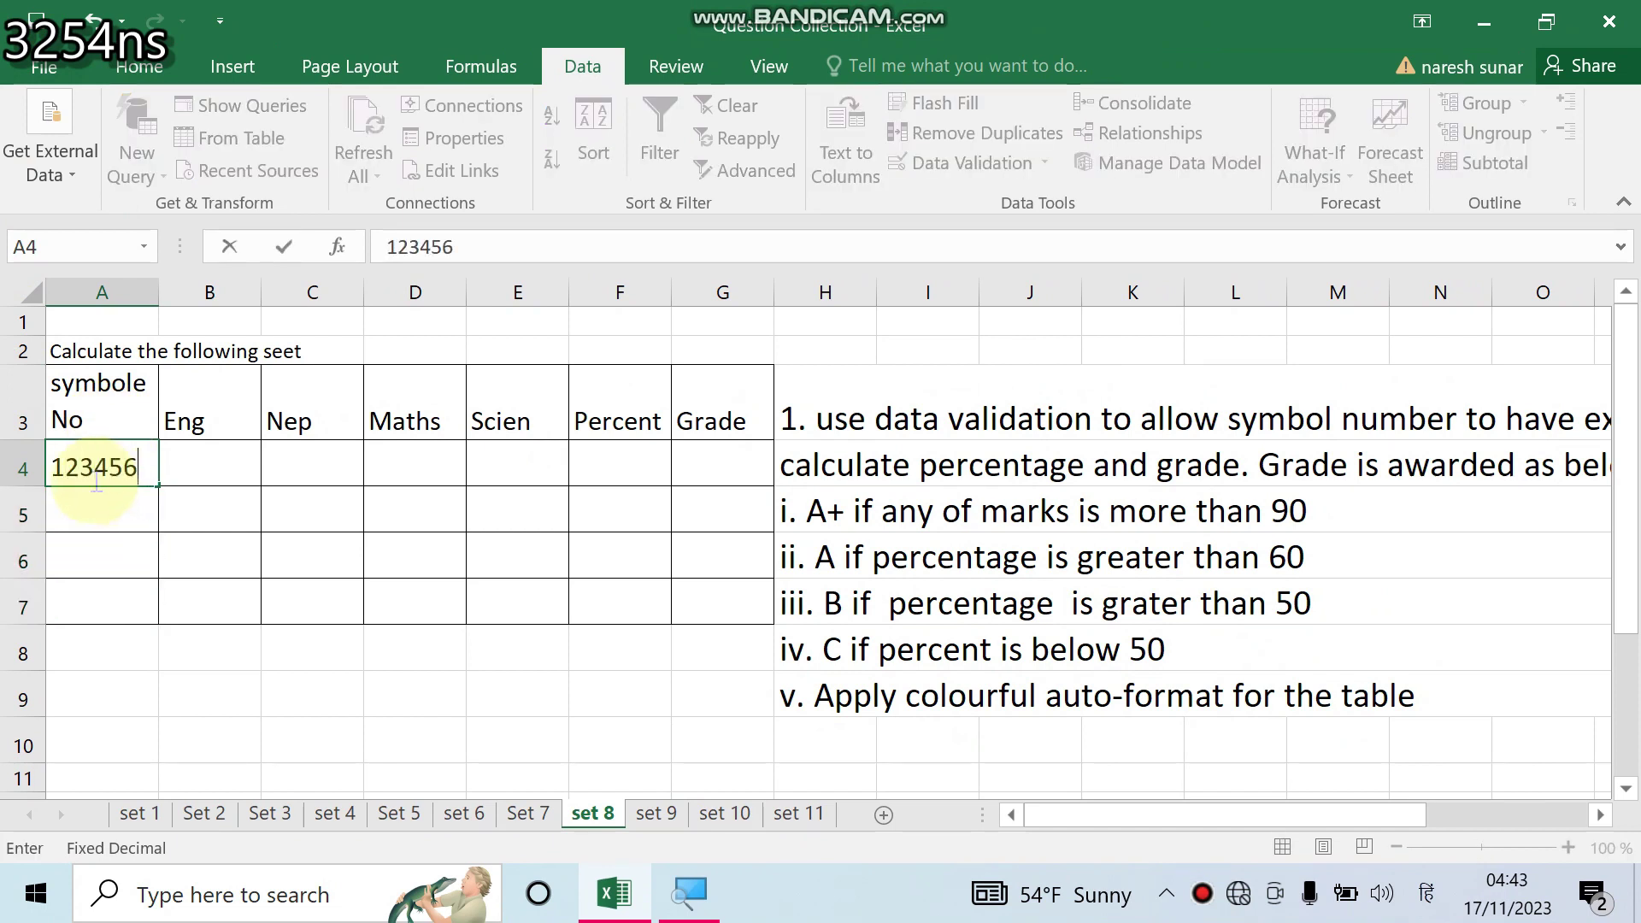
{"action": "type", "text": "456"}
{"action": "key", "text": "Return"}
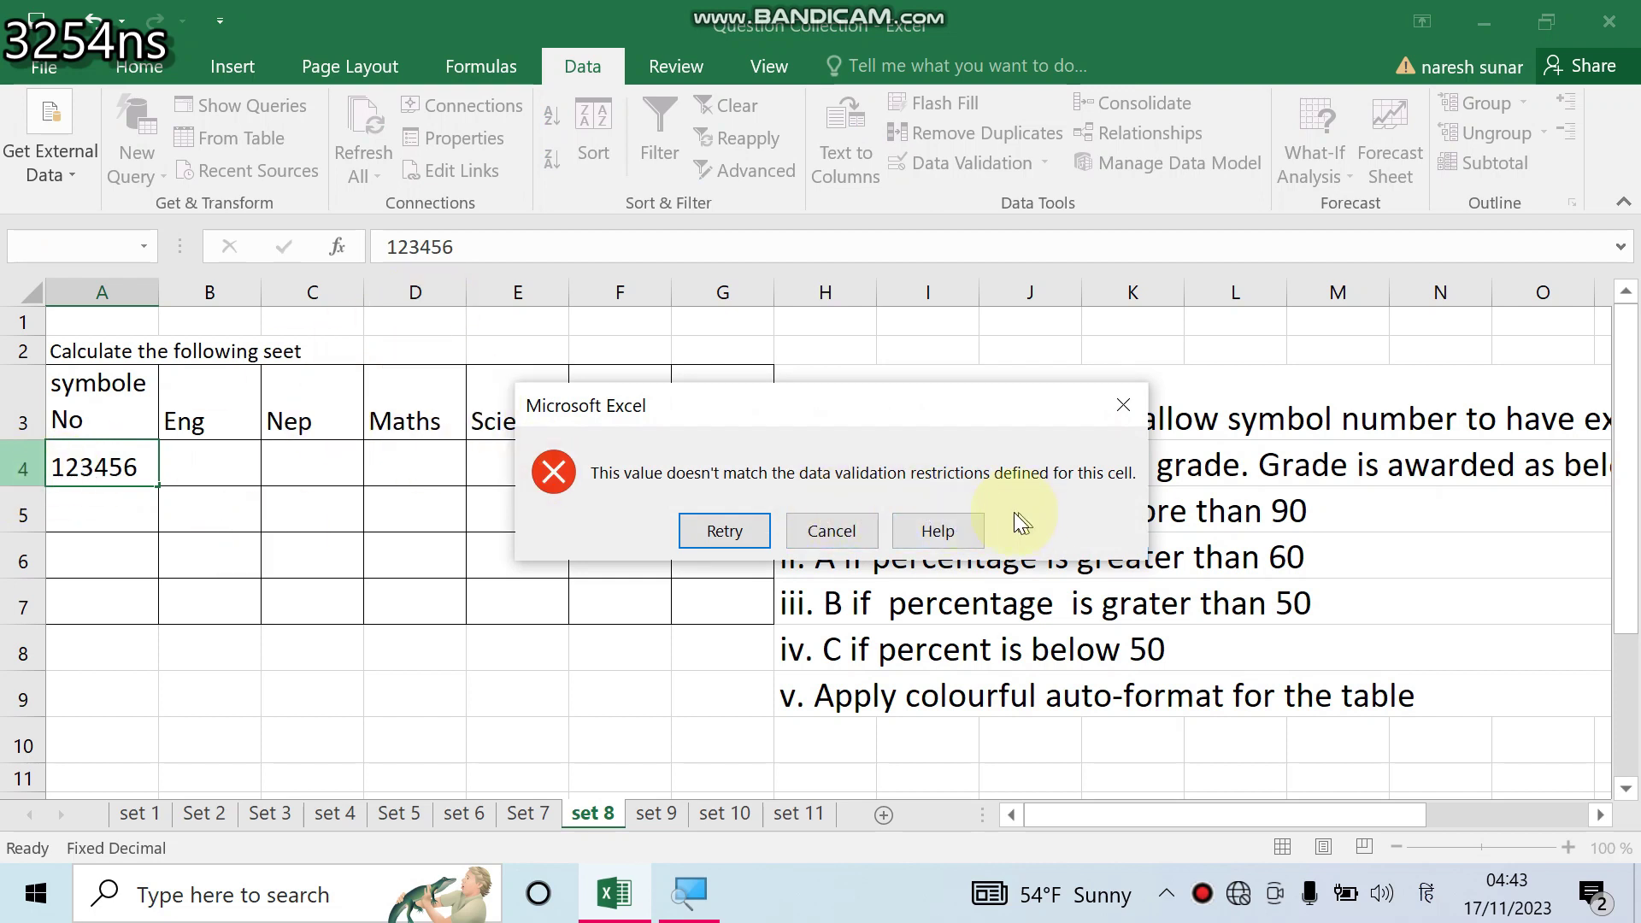
Step: Retry the entry in cell A4 and correct it to the seven-digit value 1234567
{"action": "left_click", "coordinate": [724, 530]}
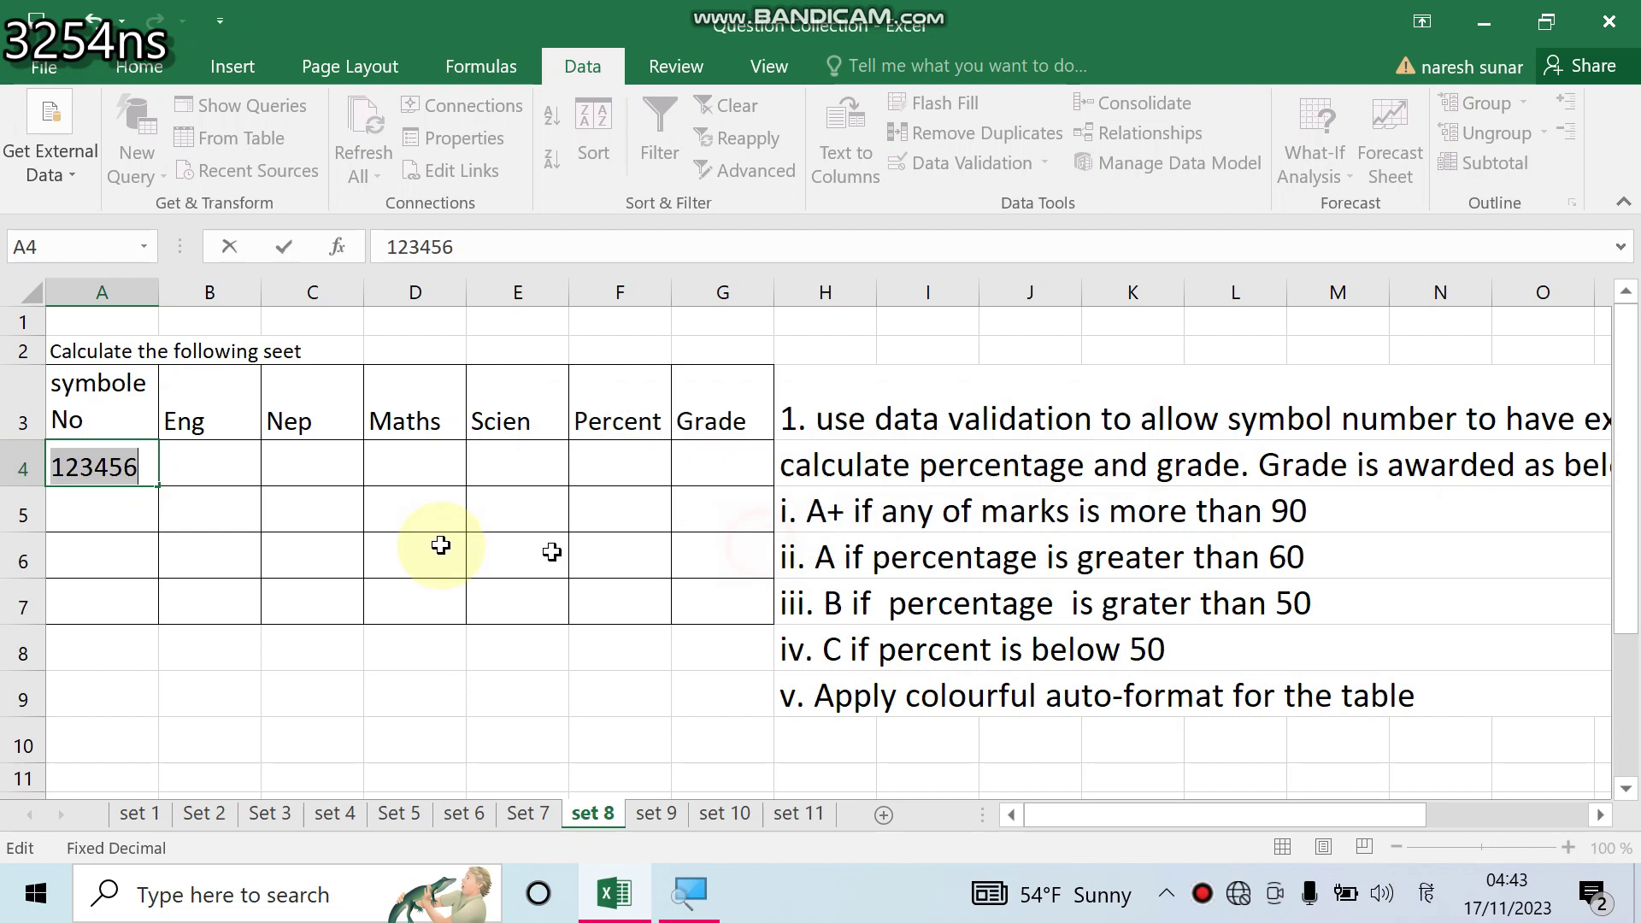
{"action": "left_click", "coordinate": [137, 459]}
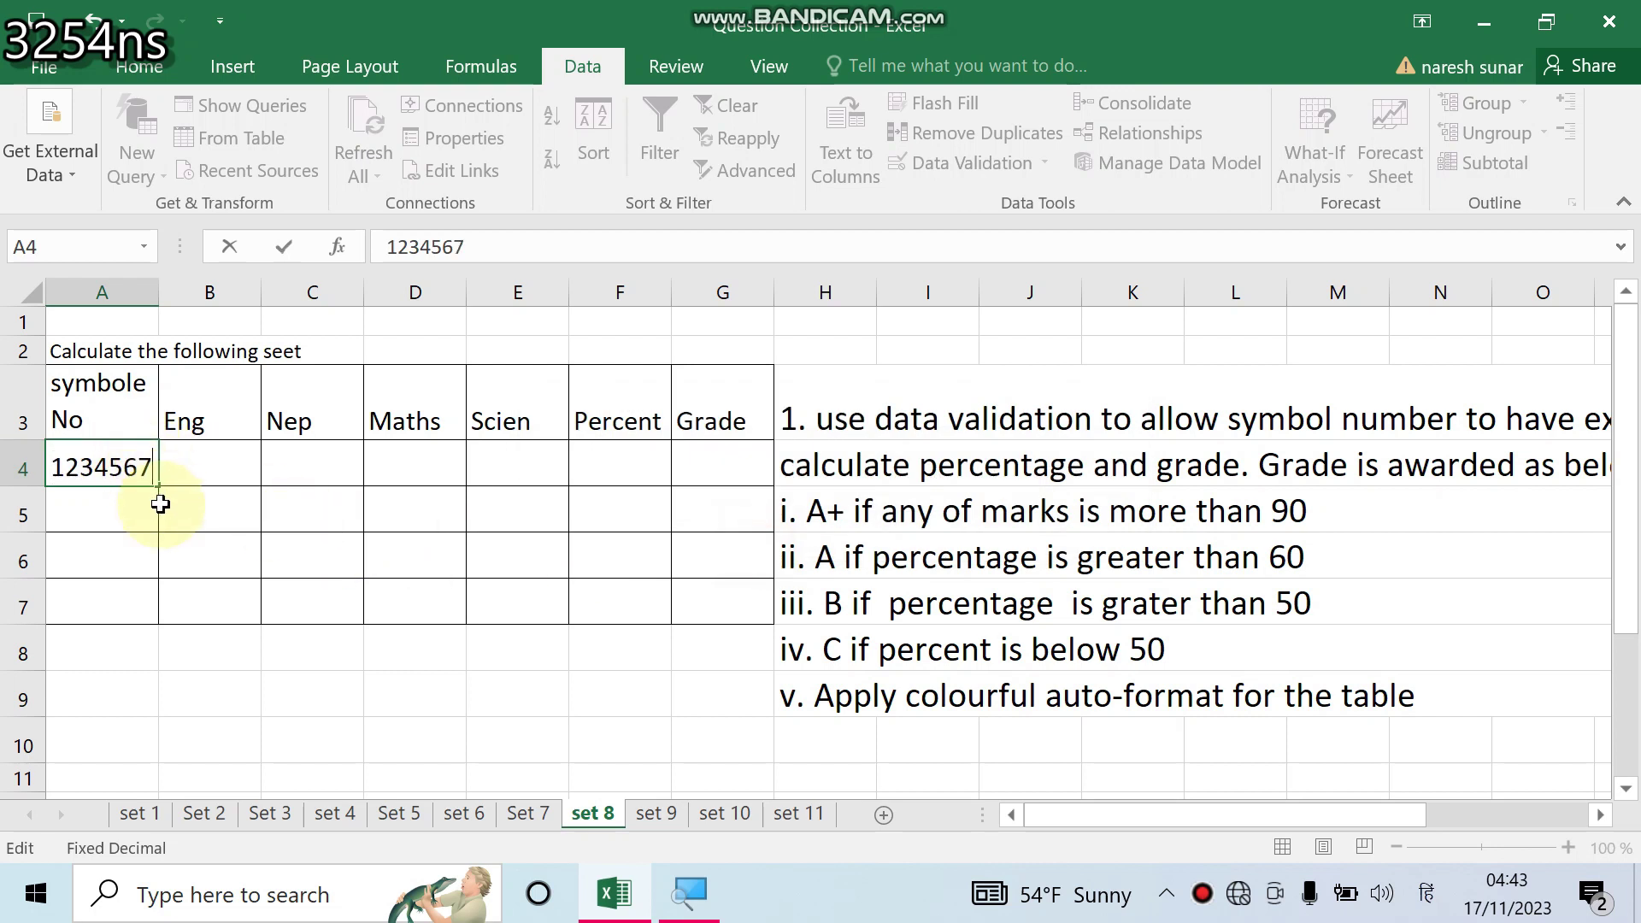
{"action": "key", "text": "Return"}
{"action": "left_click", "coordinate": [161, 483]}
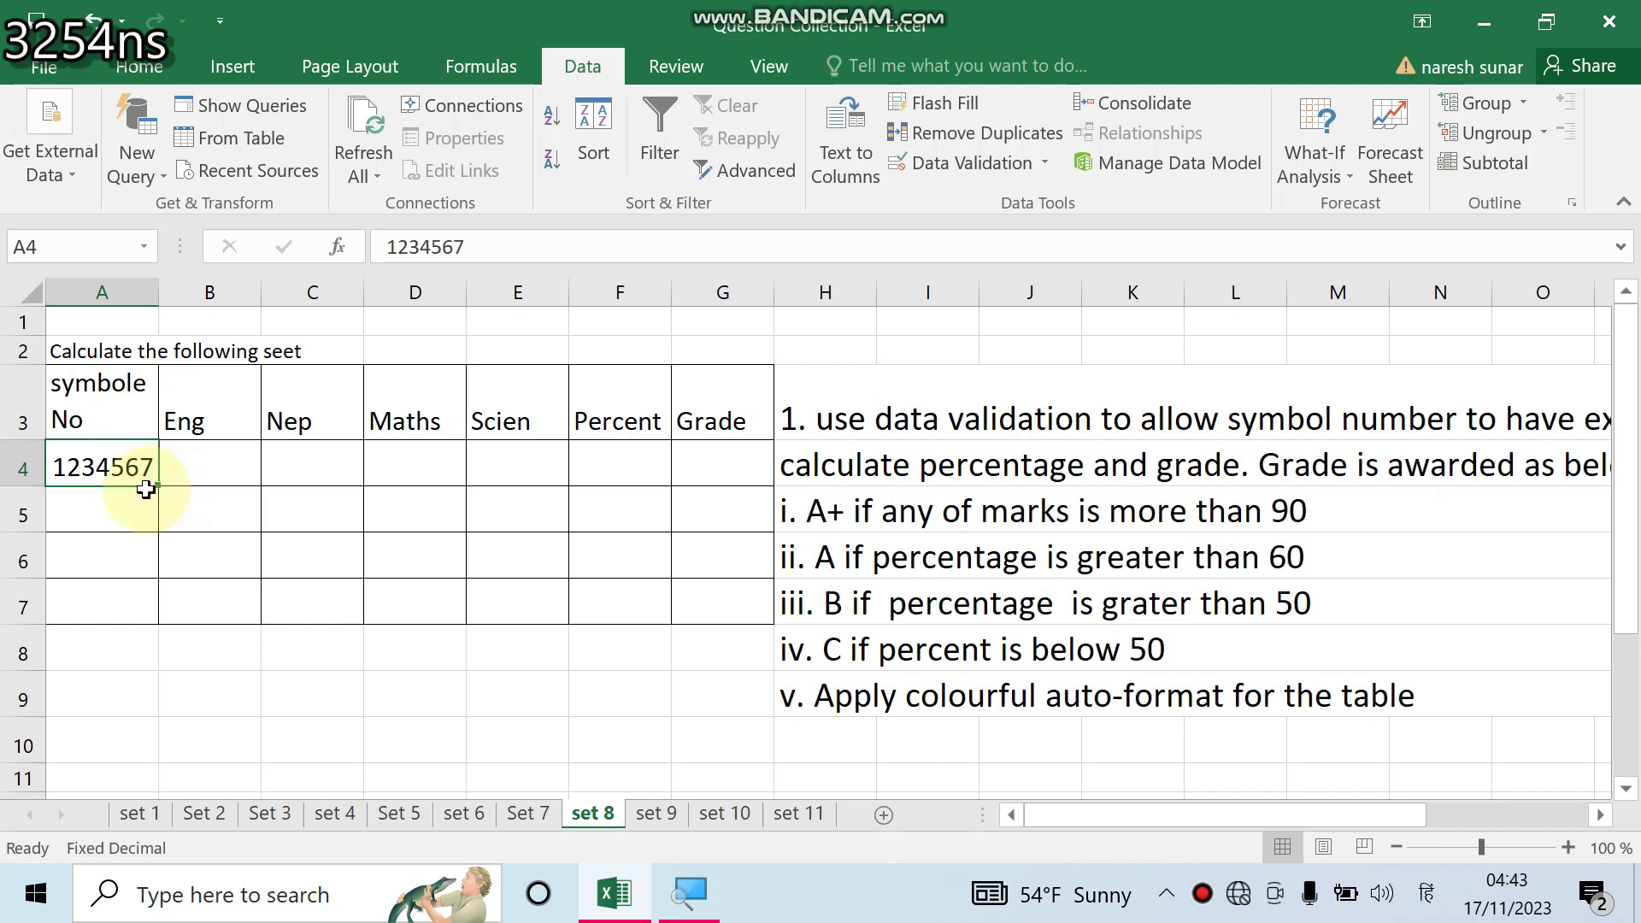
{"action": "double_click", "coordinate": [107, 513]}
{"action": "type", "text": "12345657898"}
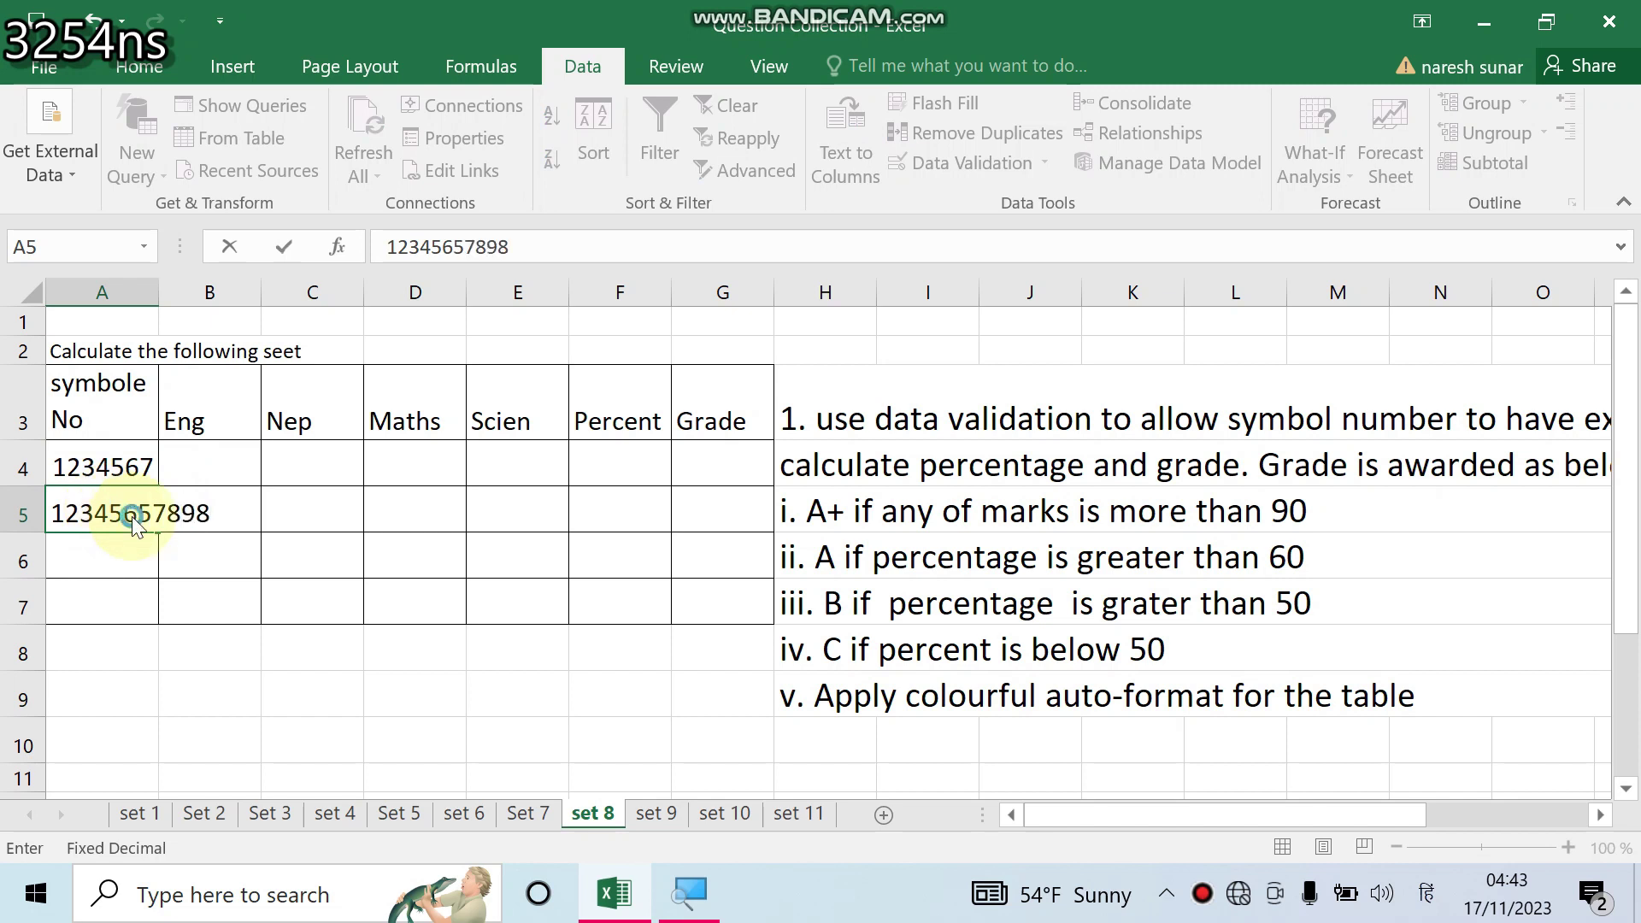
{"action": "key", "text": "Return"}
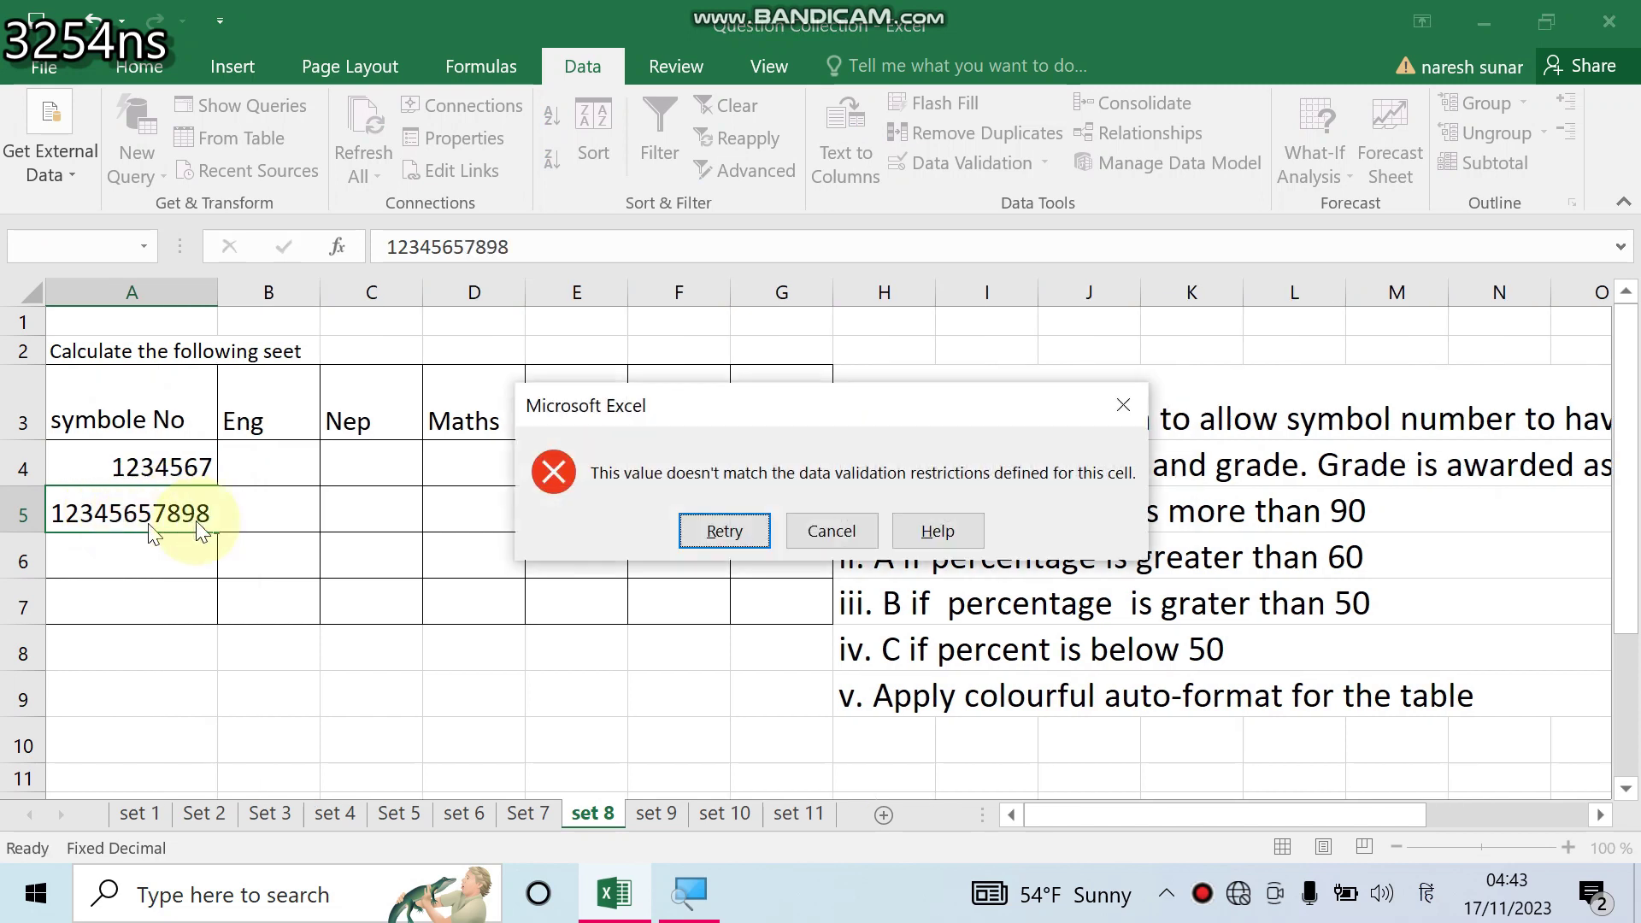
{"action": "left_click", "coordinate": [827, 544]}
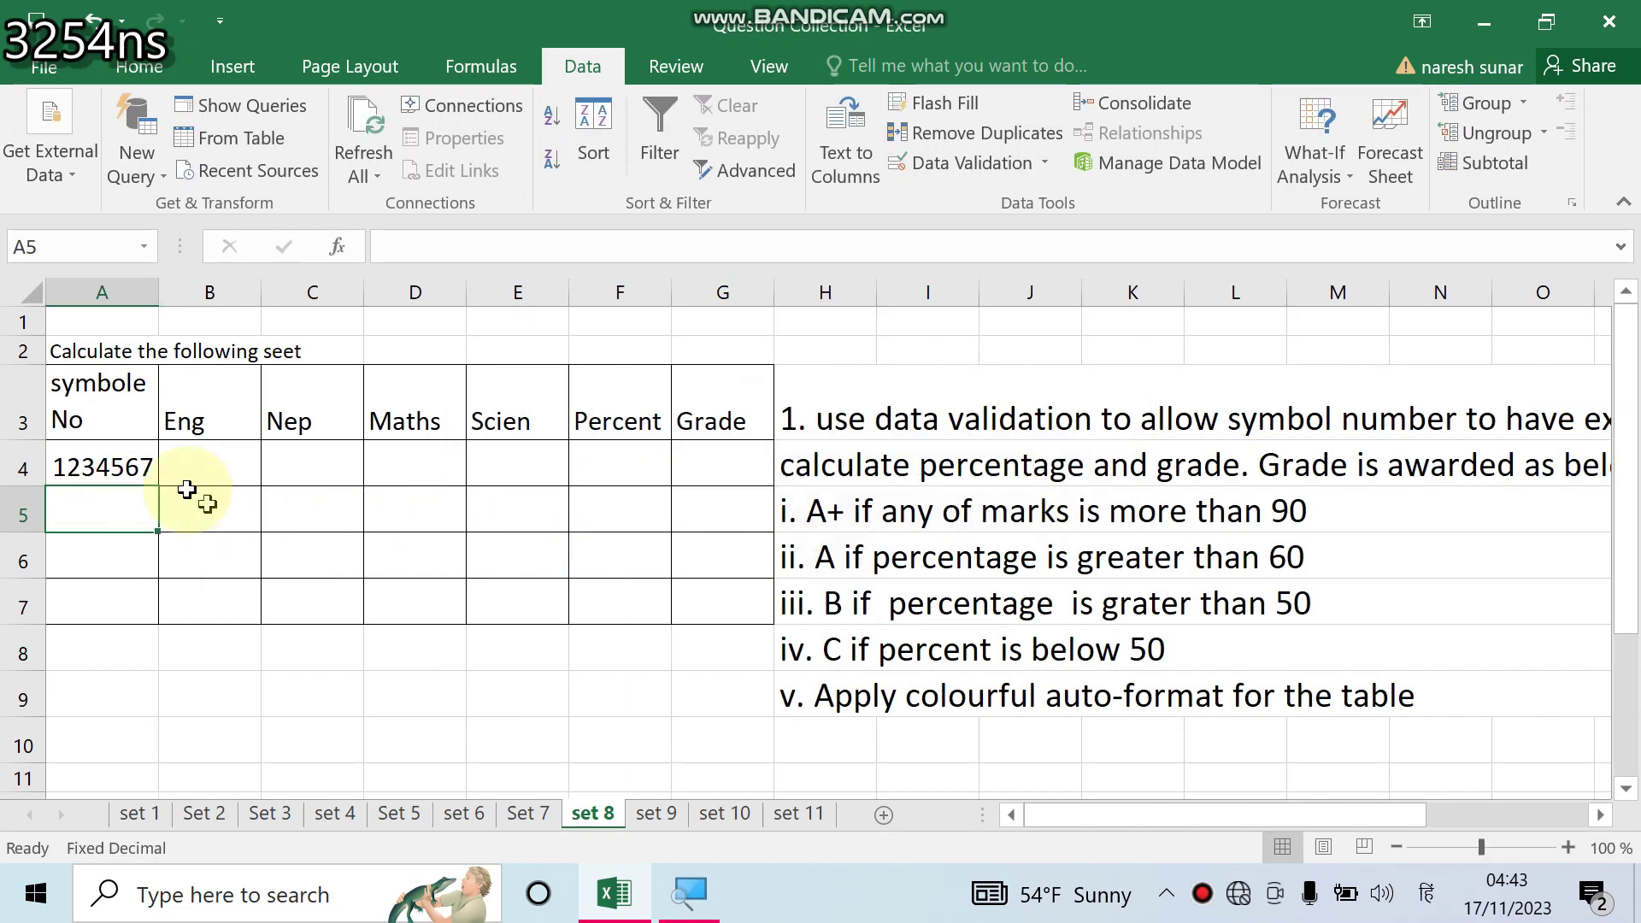
Step: Fill the symbol number from A4 down to A9 as an incrementing series
{"action": "left_click", "coordinate": [149, 476]}
{"action": "left_click_drag", "start_coordinate": [153, 486], "coordinate": [179, 704]}
{"action": "left_click", "coordinate": [176, 733]}
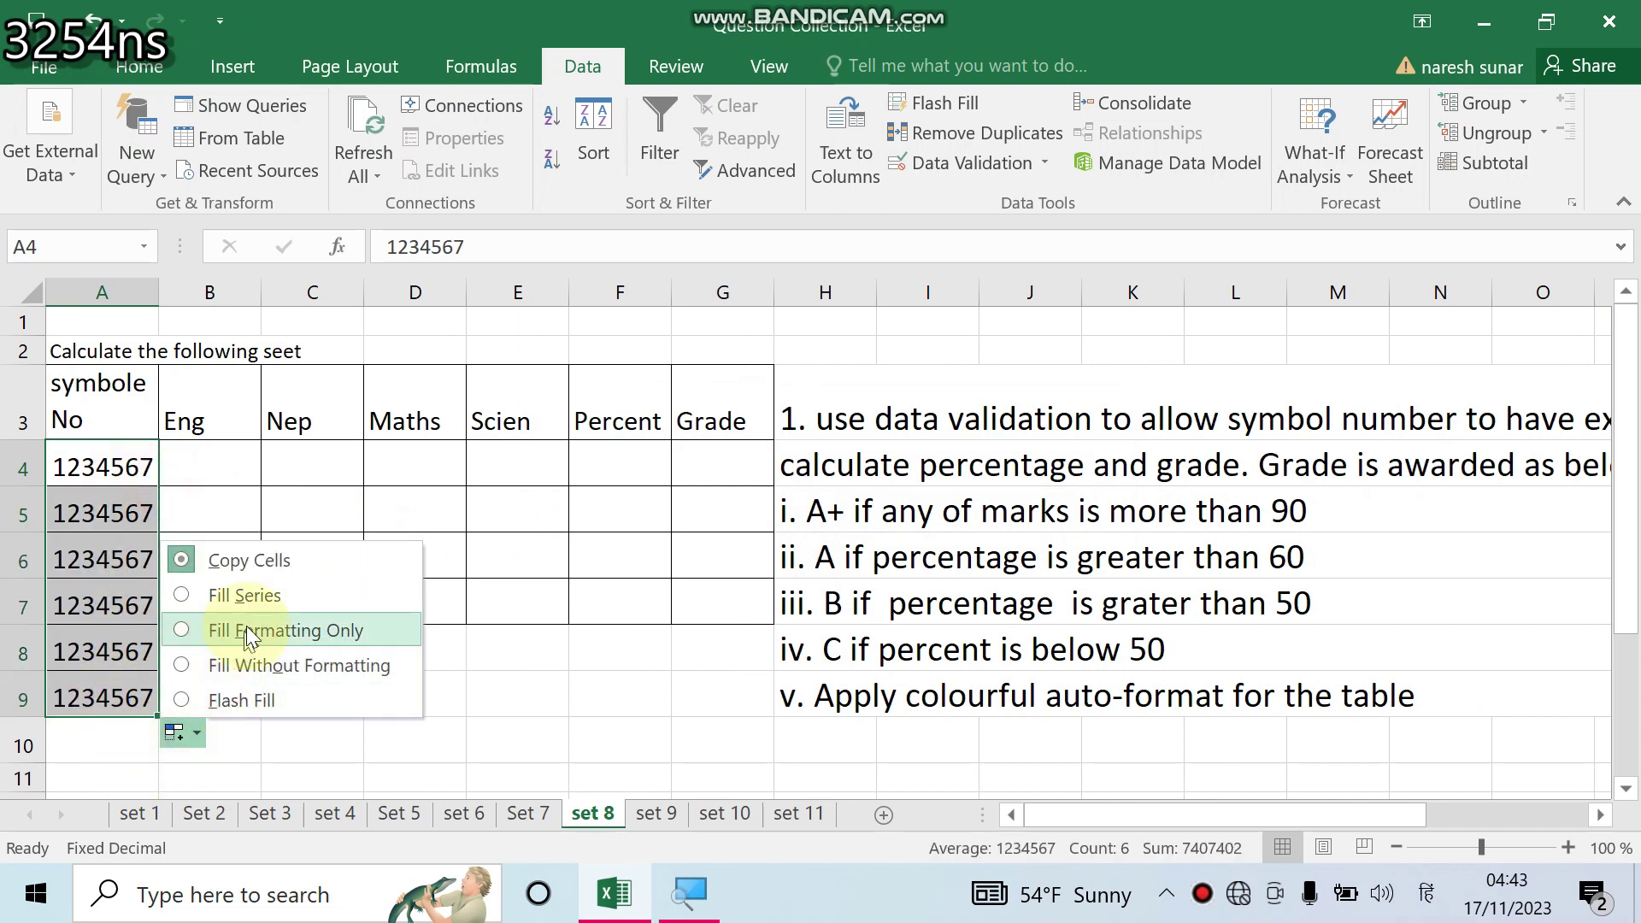
{"action": "left_click", "coordinate": [256, 585]}
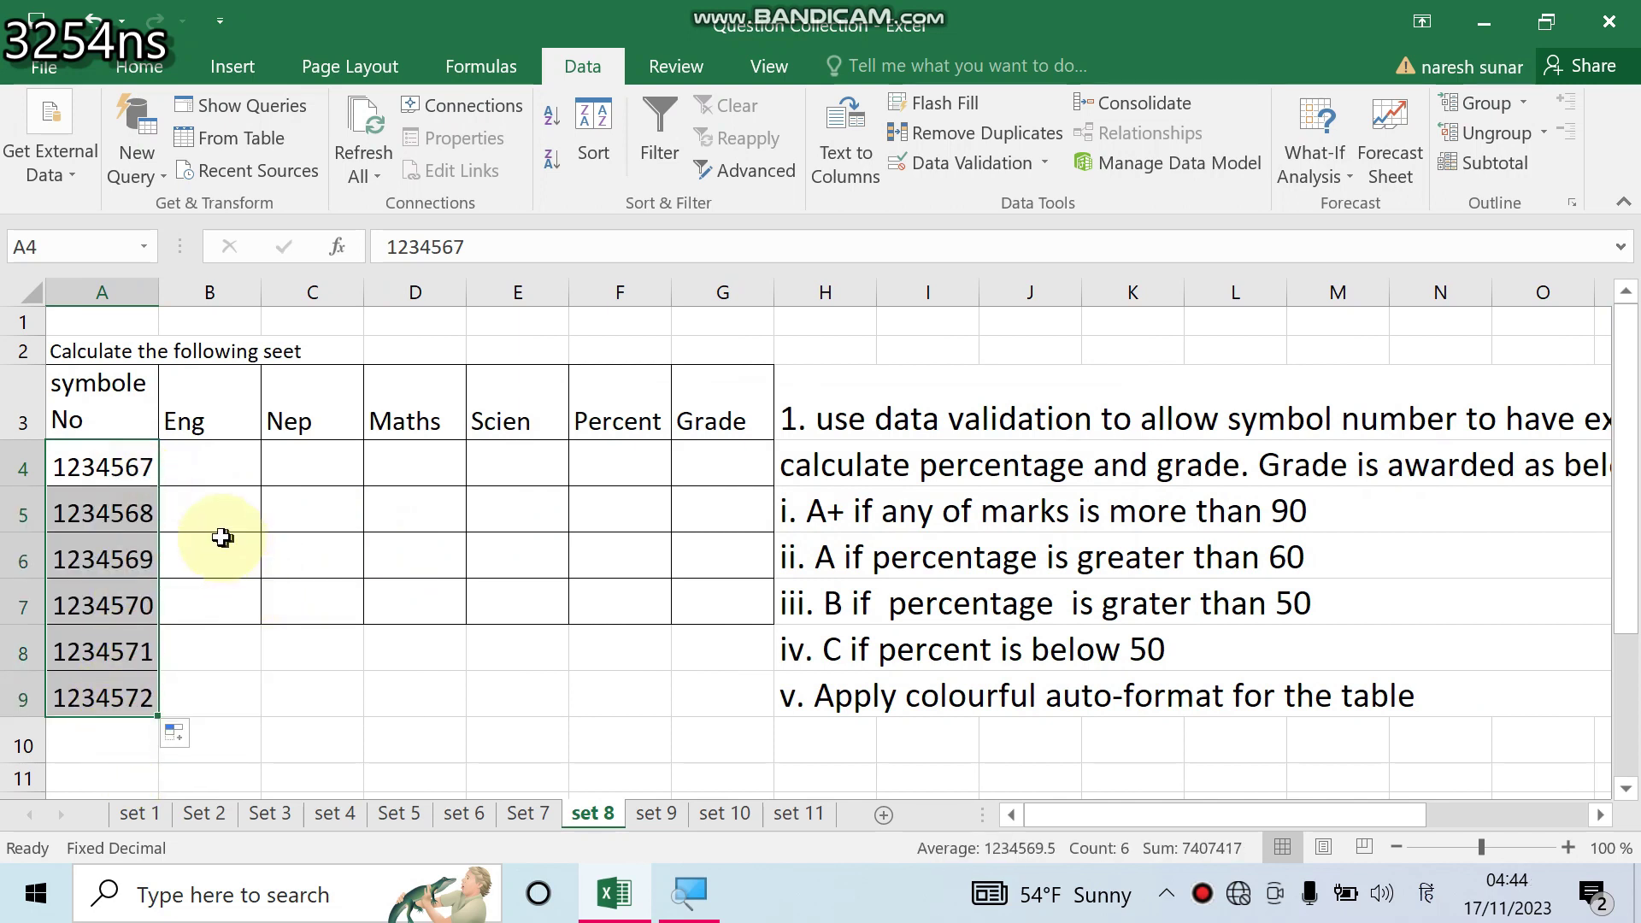
Step: Enter the formula =RANDBETWEEN(25,100) in cell B4 to generate a random Eng mark
{"action": "left_click_drag", "start_coordinate": [183, 464], "coordinate": [525, 599]}
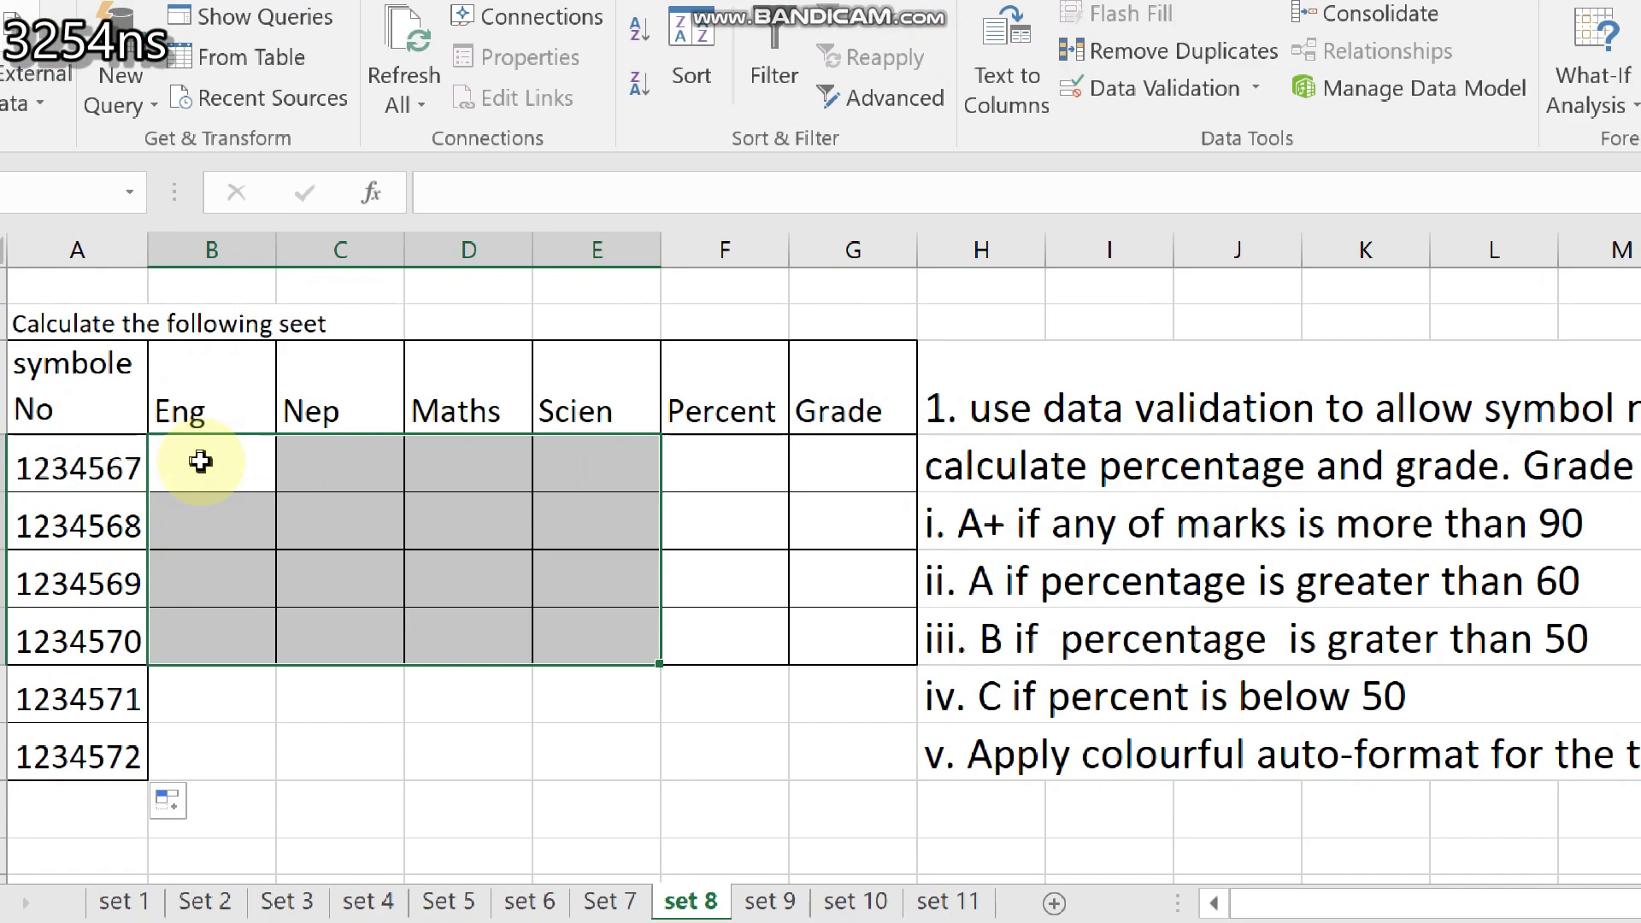
{"action": "left_click", "coordinate": [173, 472]}
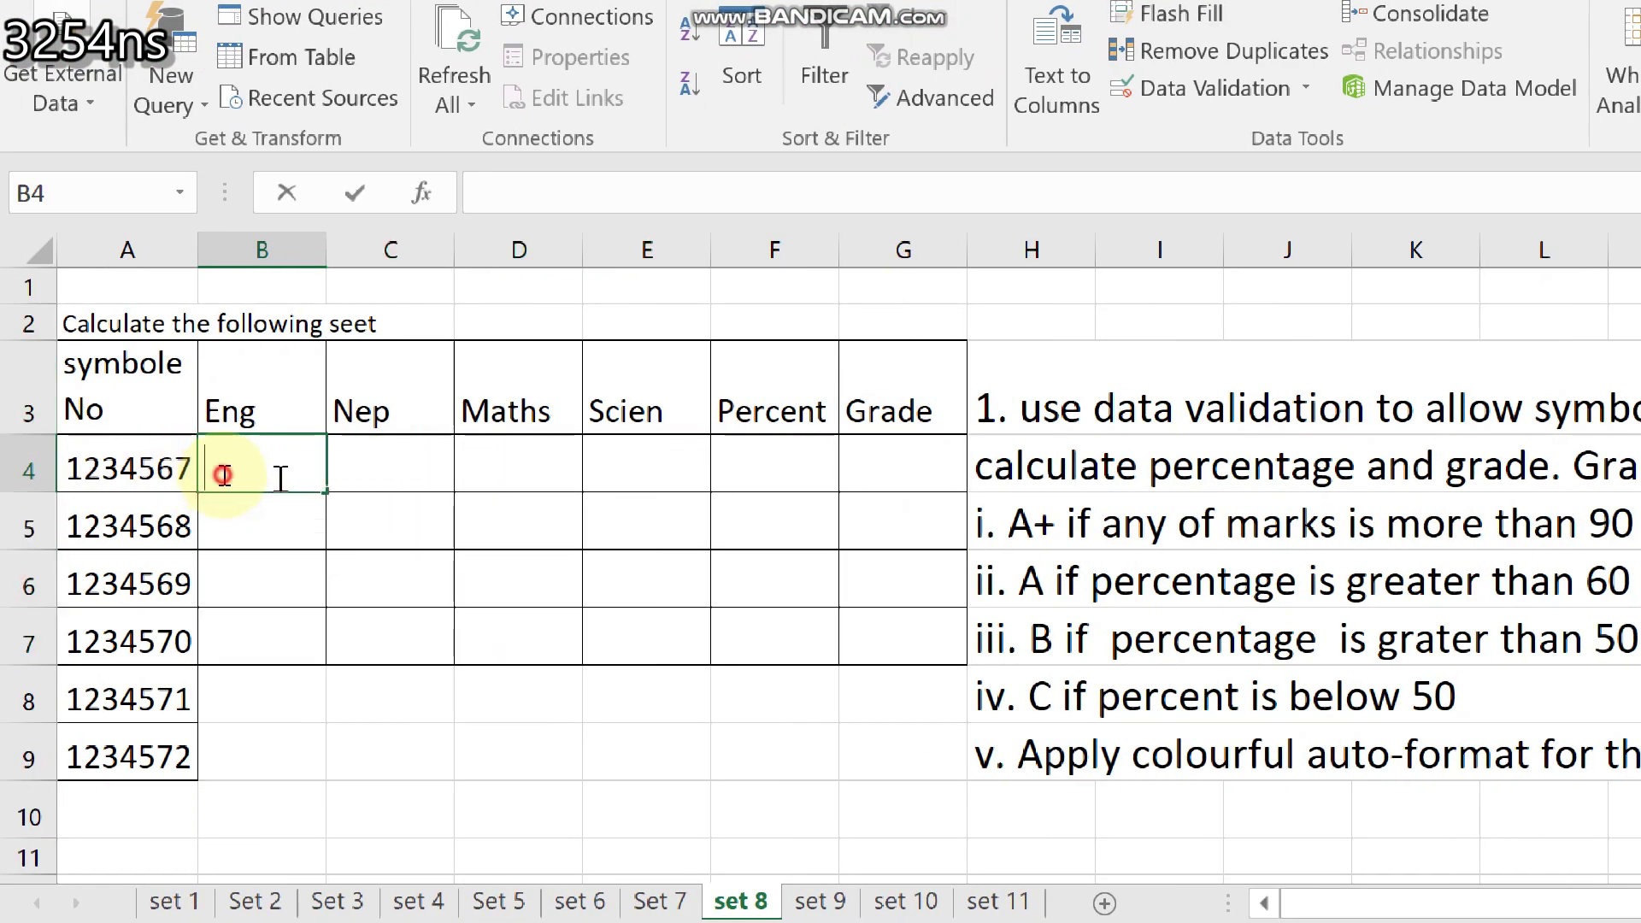
{"action": "double_click", "coordinate": [277, 477]}
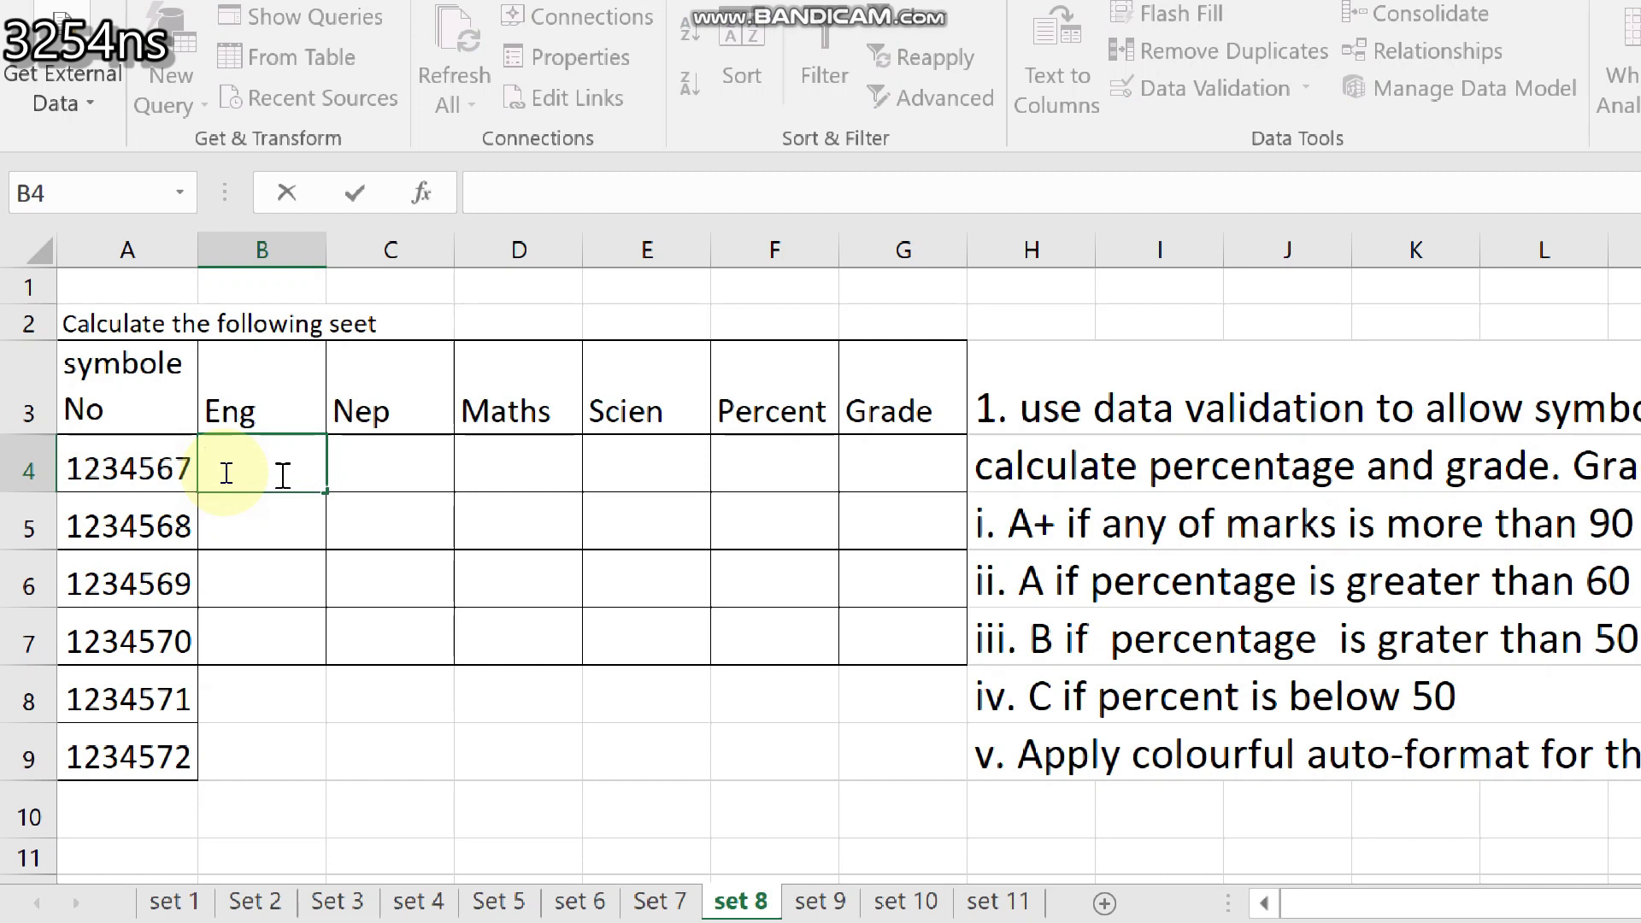
{"action": "type", "text": "="}
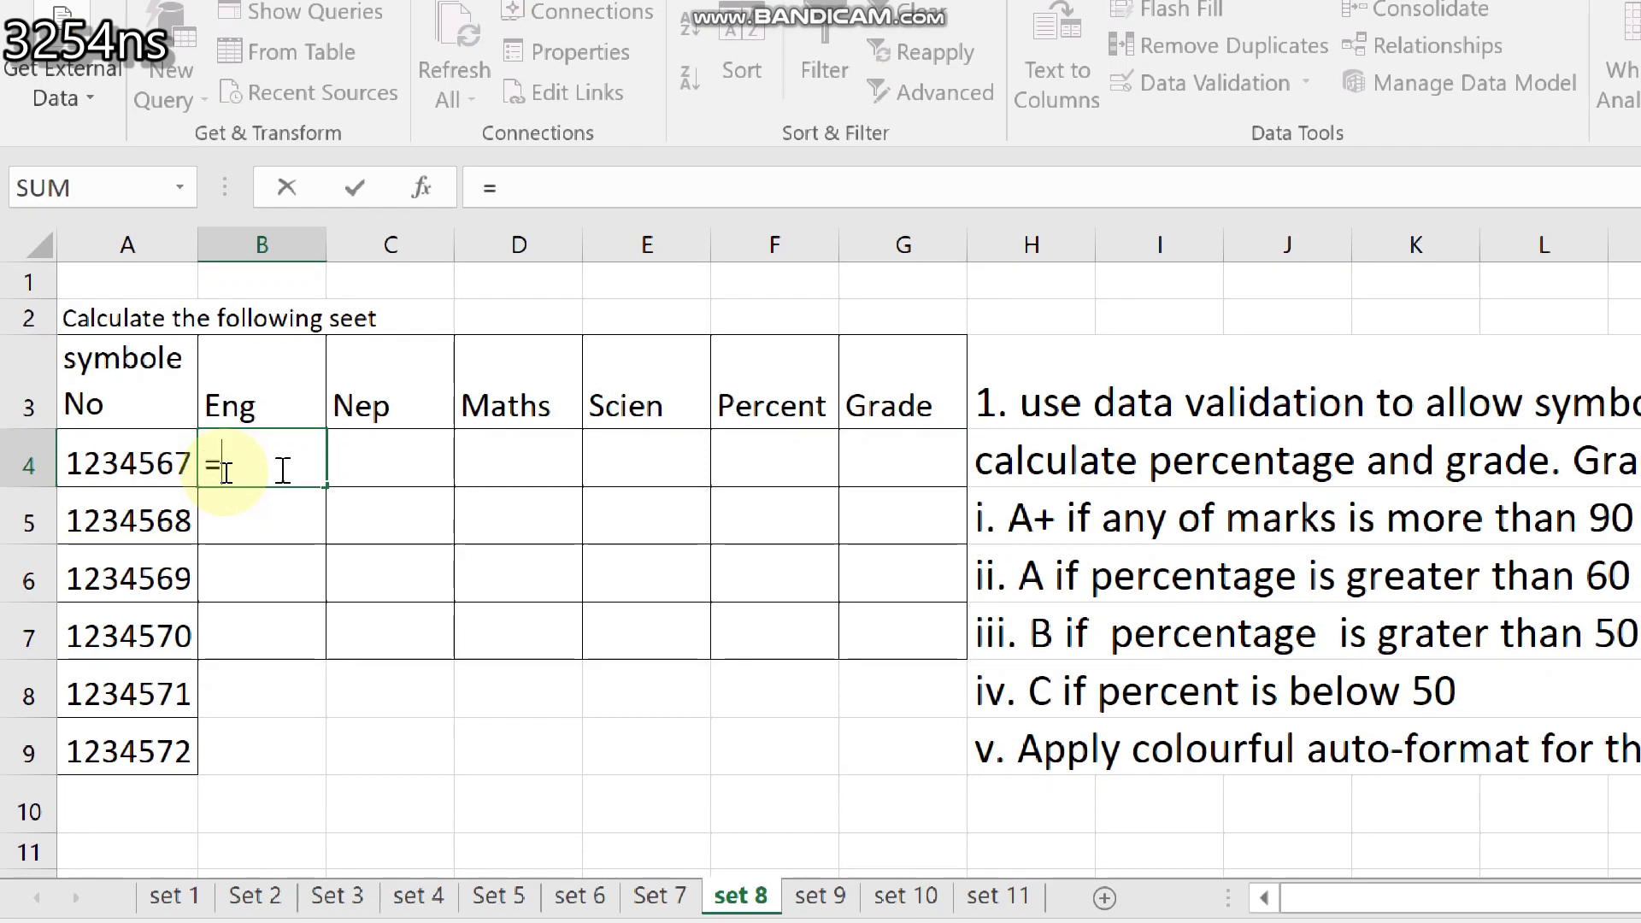
{"action": "type", "text": "ran"}
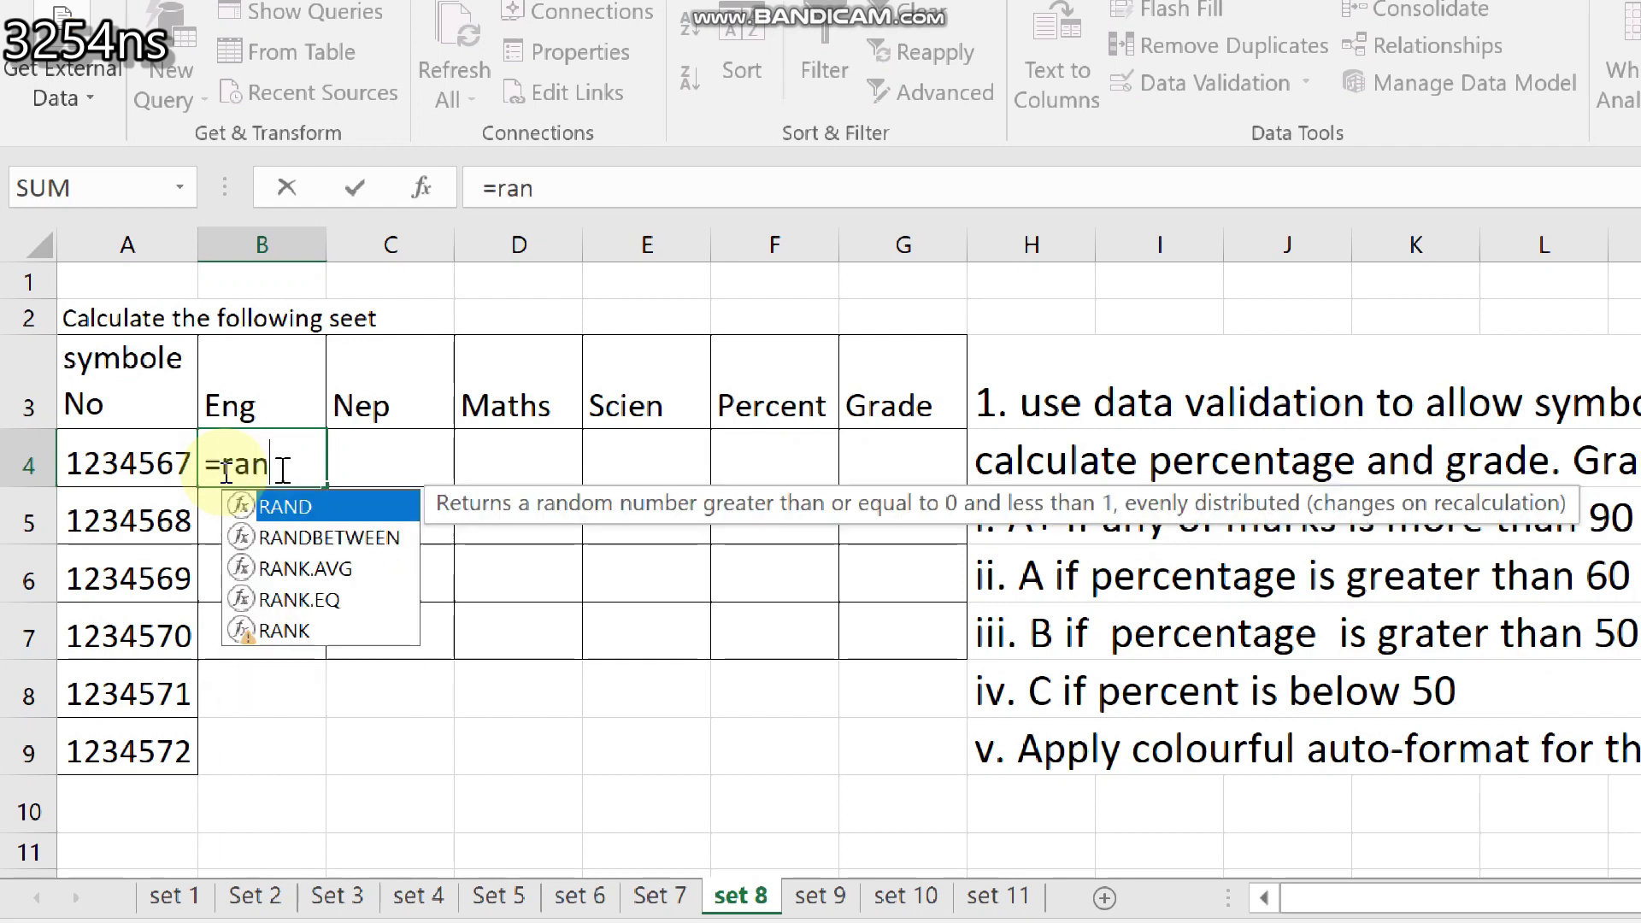
{"action": "type", "text": "d"}
{"action": "key", "text": "Down"}
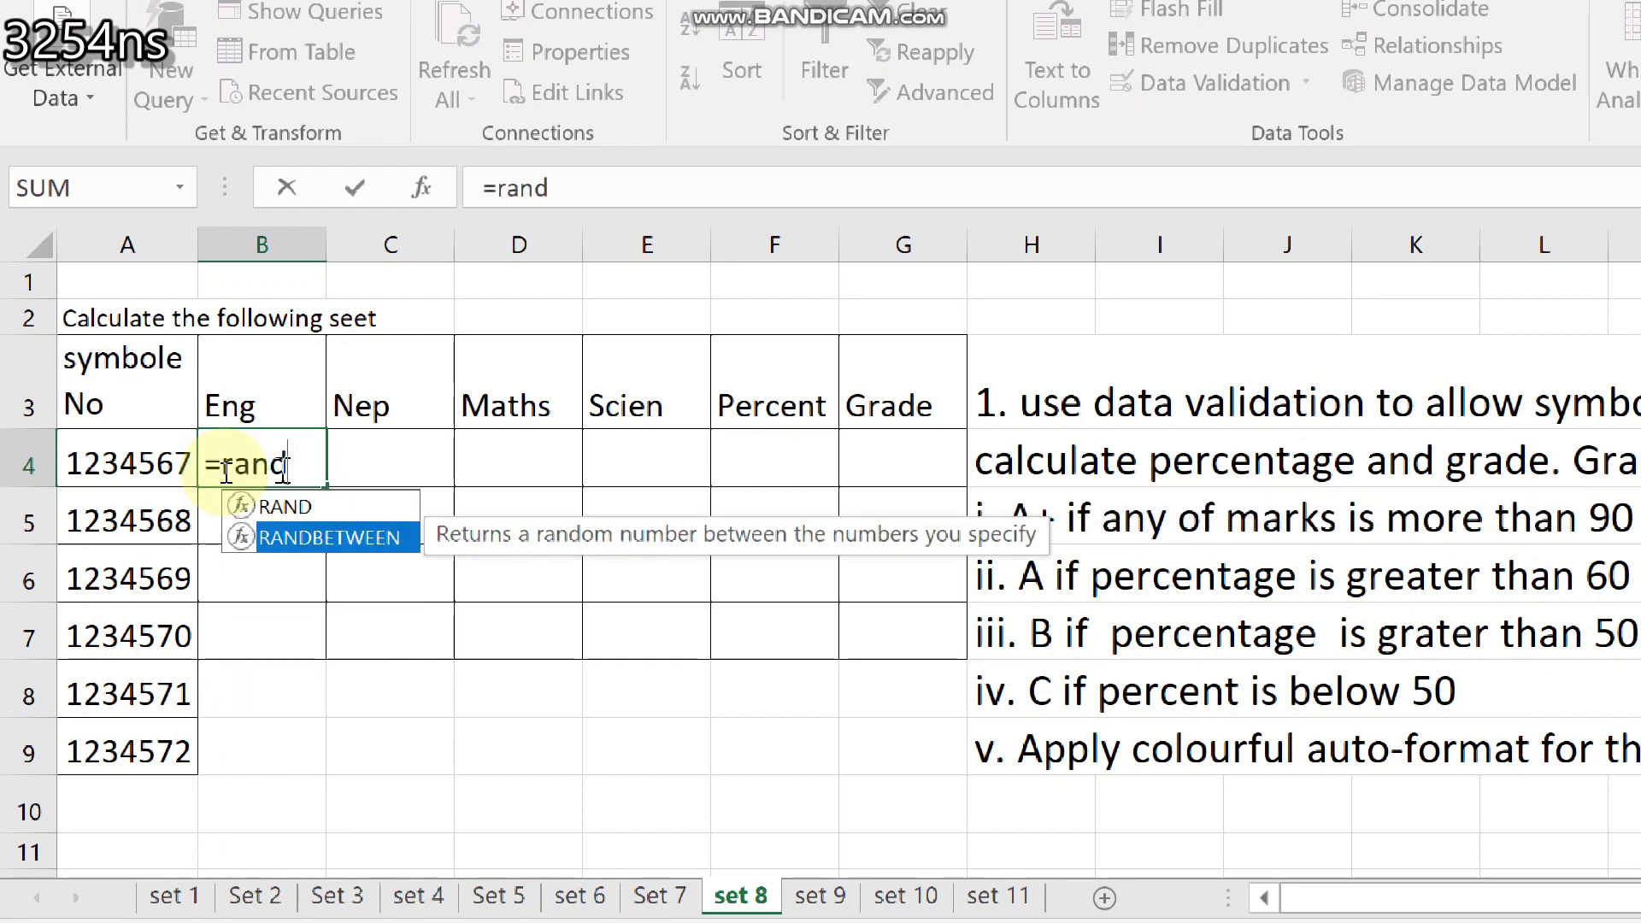
{"action": "key", "text": "Tab"}
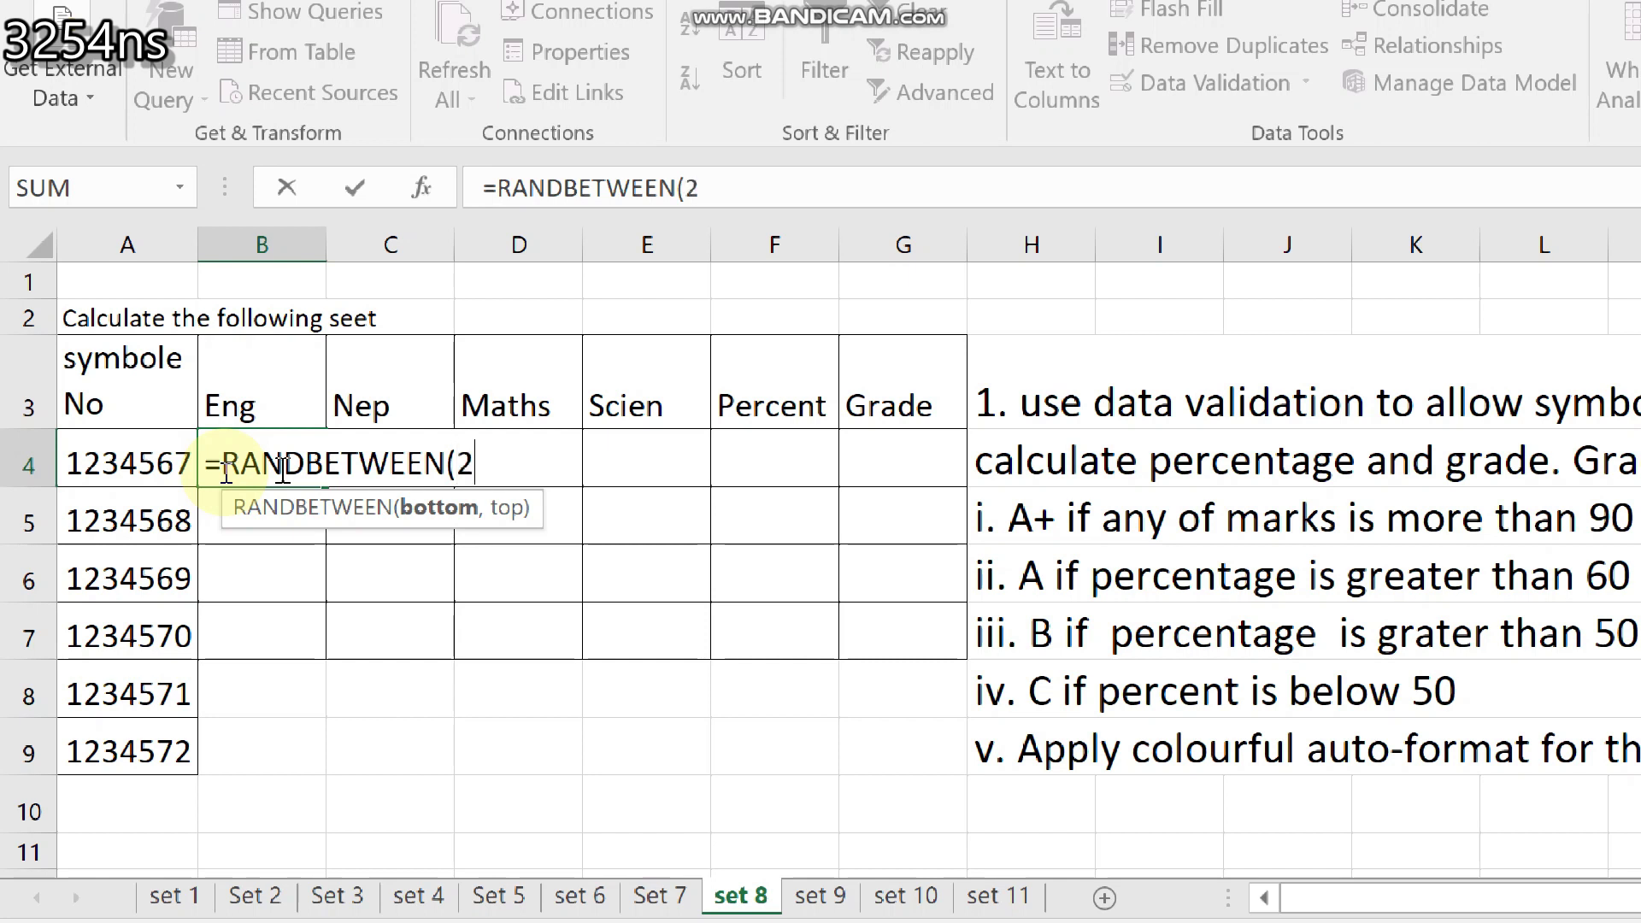
{"action": "type", "text": "25,"}
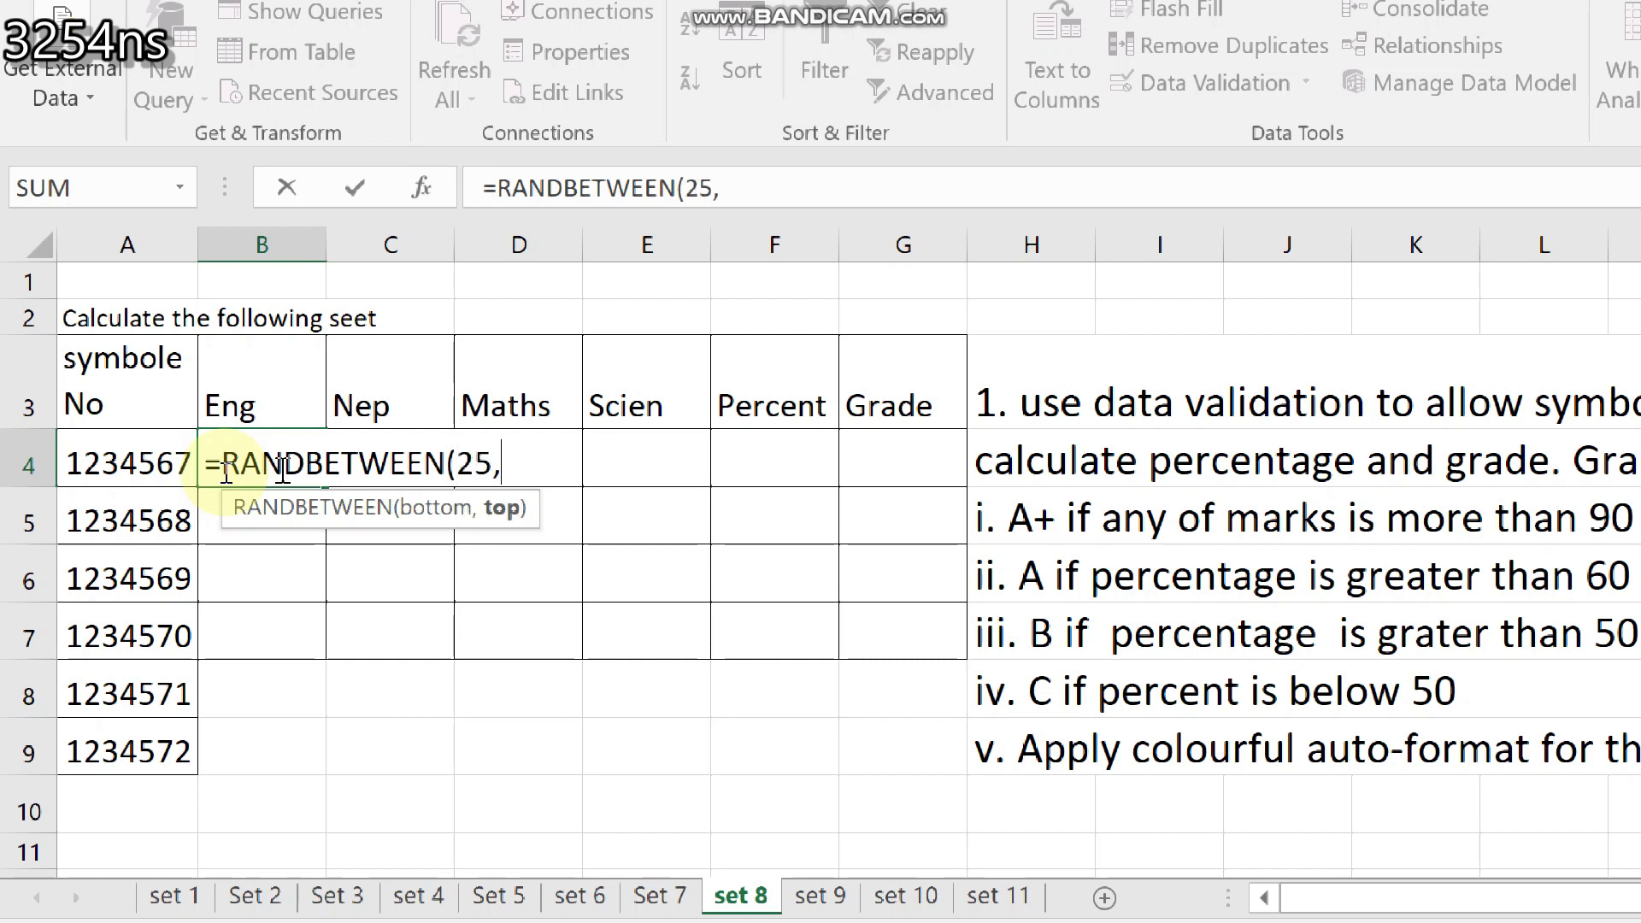
{"action": "type", "text": "100"}
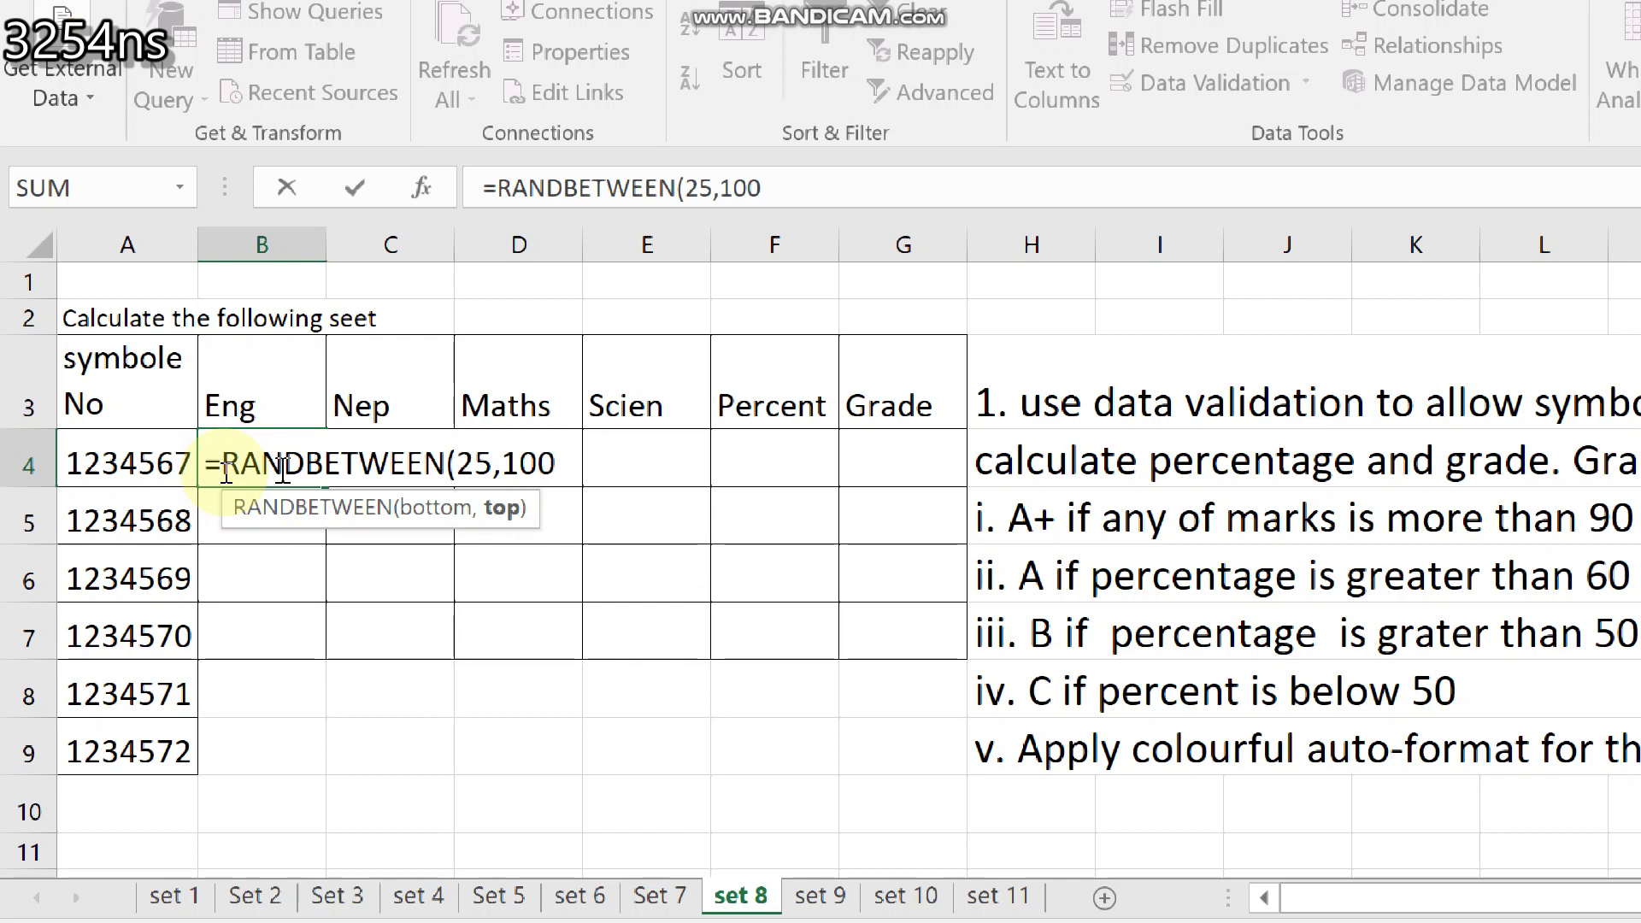
{"action": "type", "text": ")"}
{"action": "key", "text": "Return"}
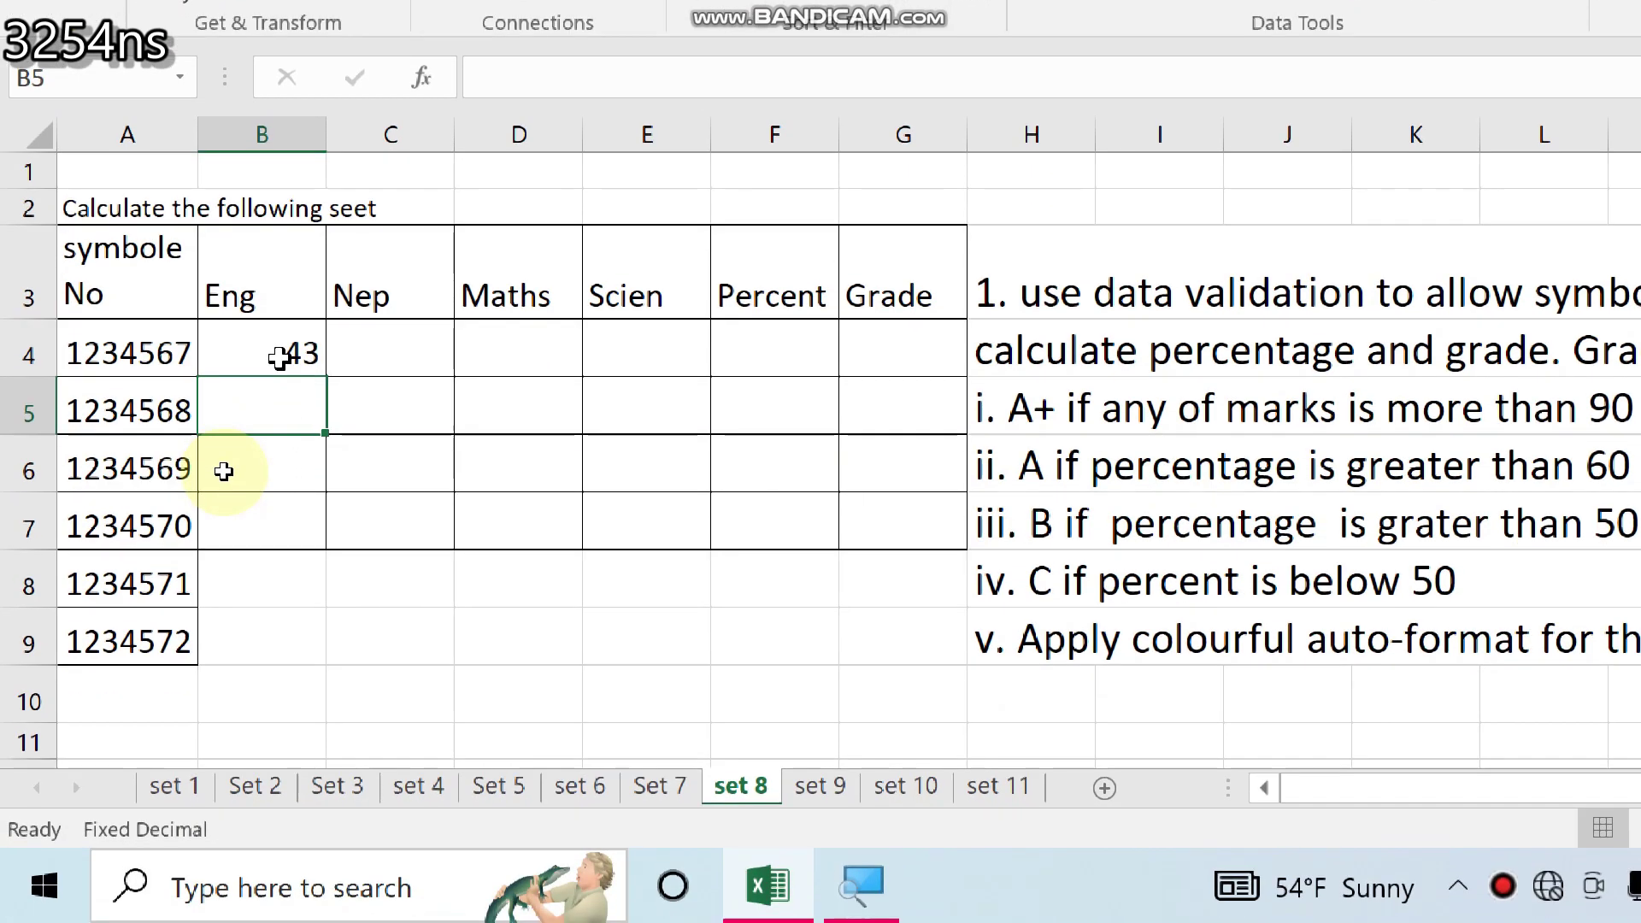
Step: Copy the random mark formula from B4 through the Eng, Nep and Maths columns, covering B4:D7
{"action": "left_click", "coordinate": [279, 357]}
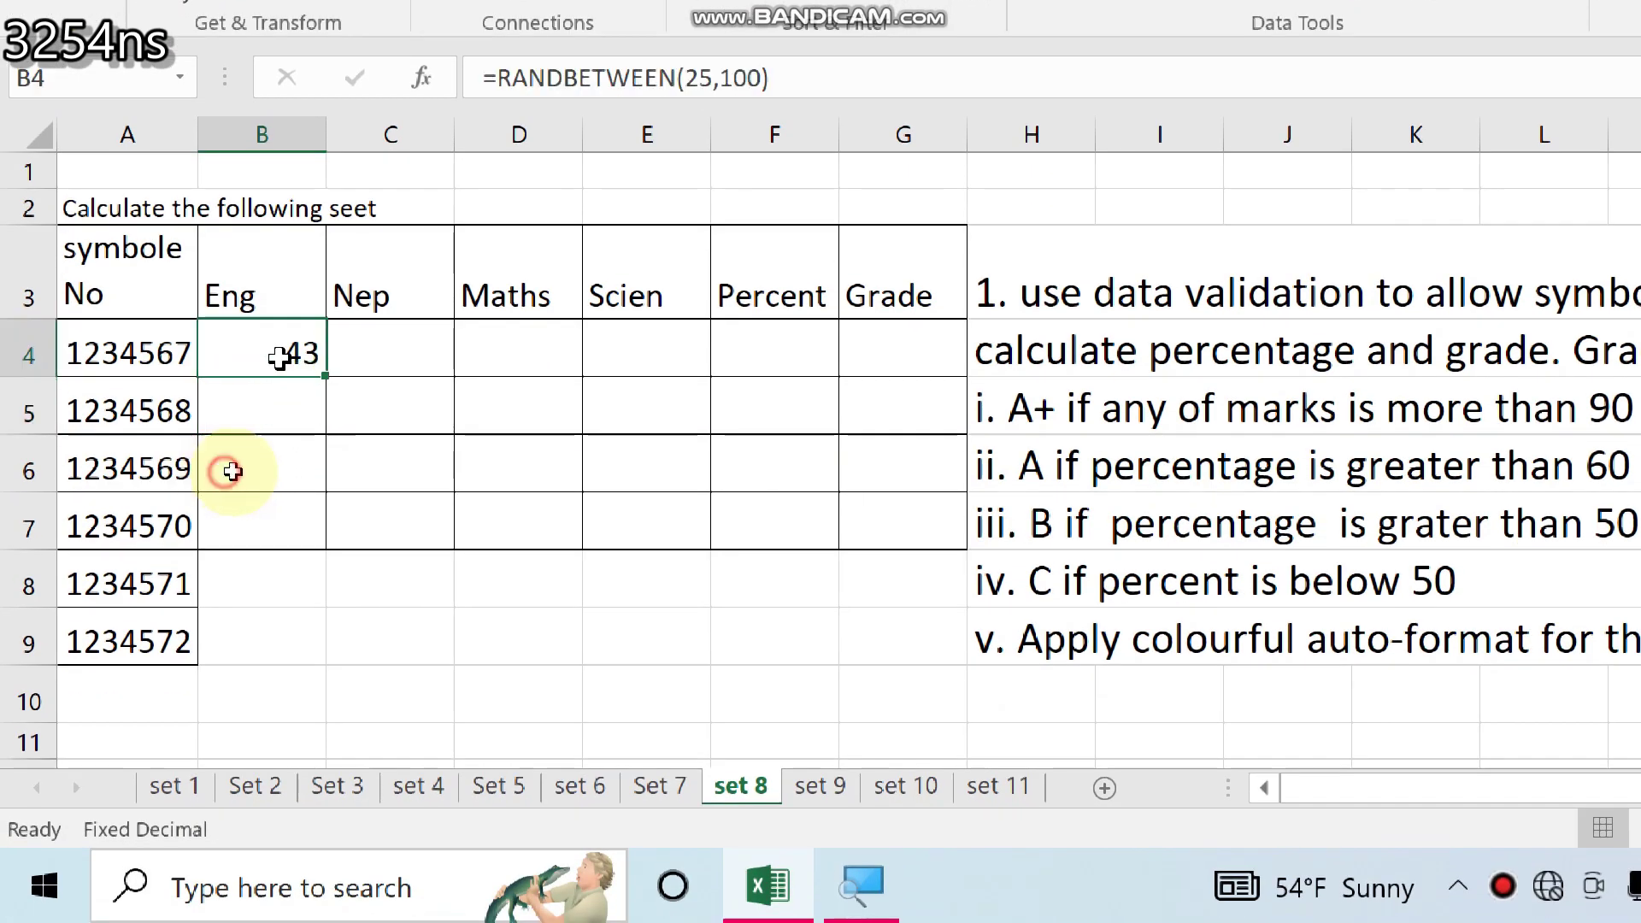
{"action": "left_click_drag", "start_coordinate": [329, 379], "coordinate": [573, 554]}
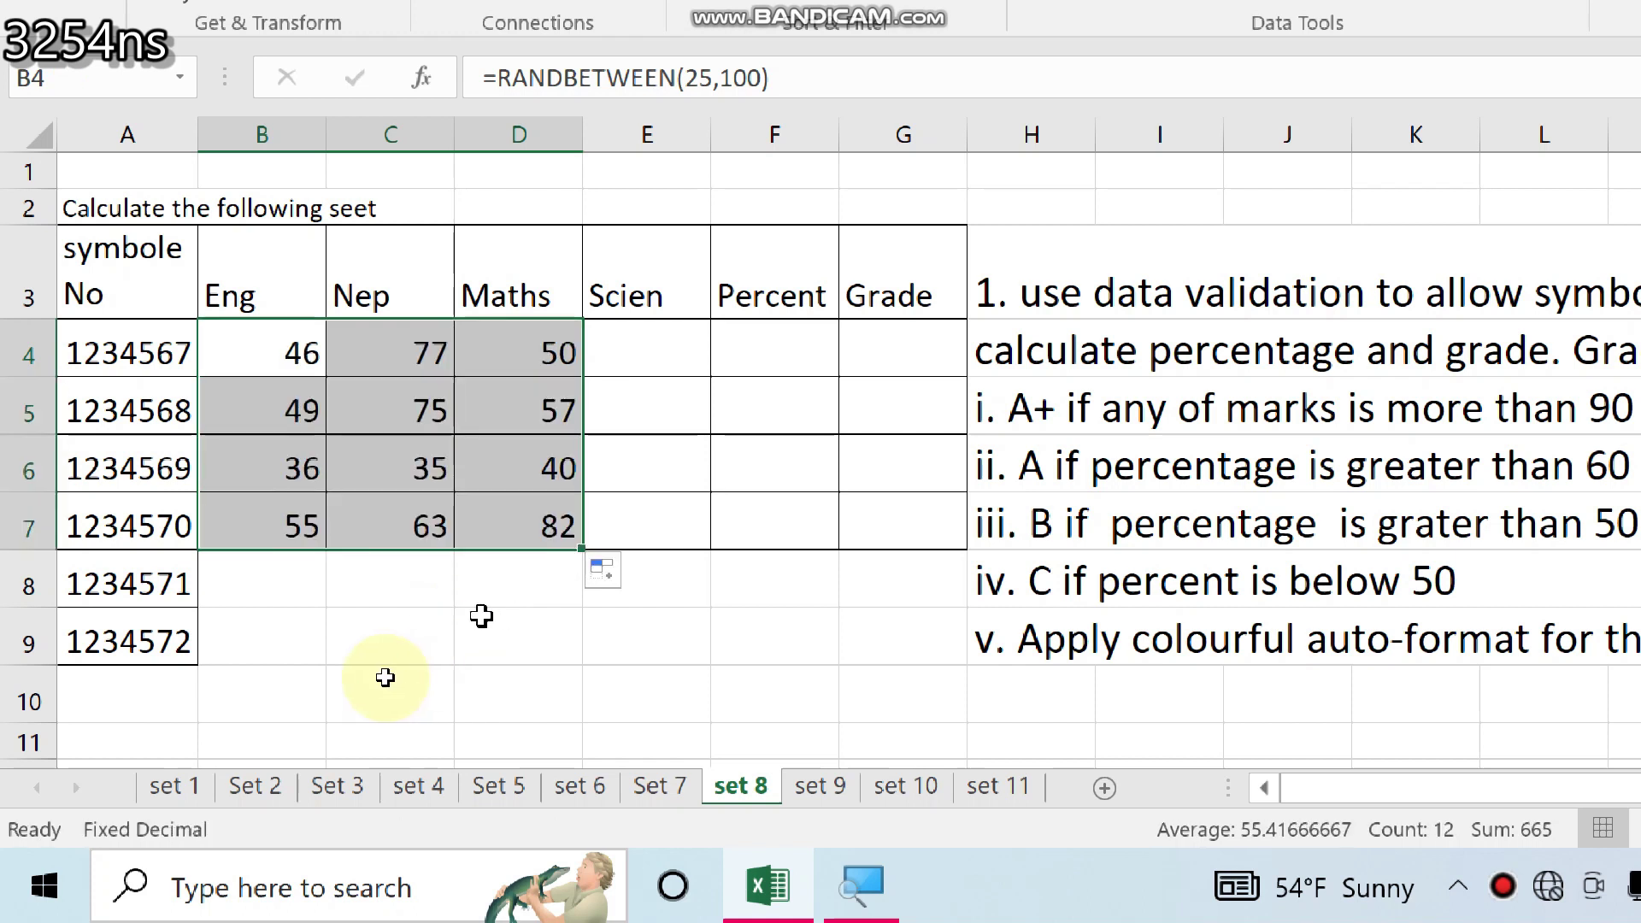
Step: Extend the random mark formula into the Scien column down to E7, and paste B4:E7 over itself as values only
{"action": "left_click_drag", "start_coordinate": [582, 550], "coordinate": [675, 587]}
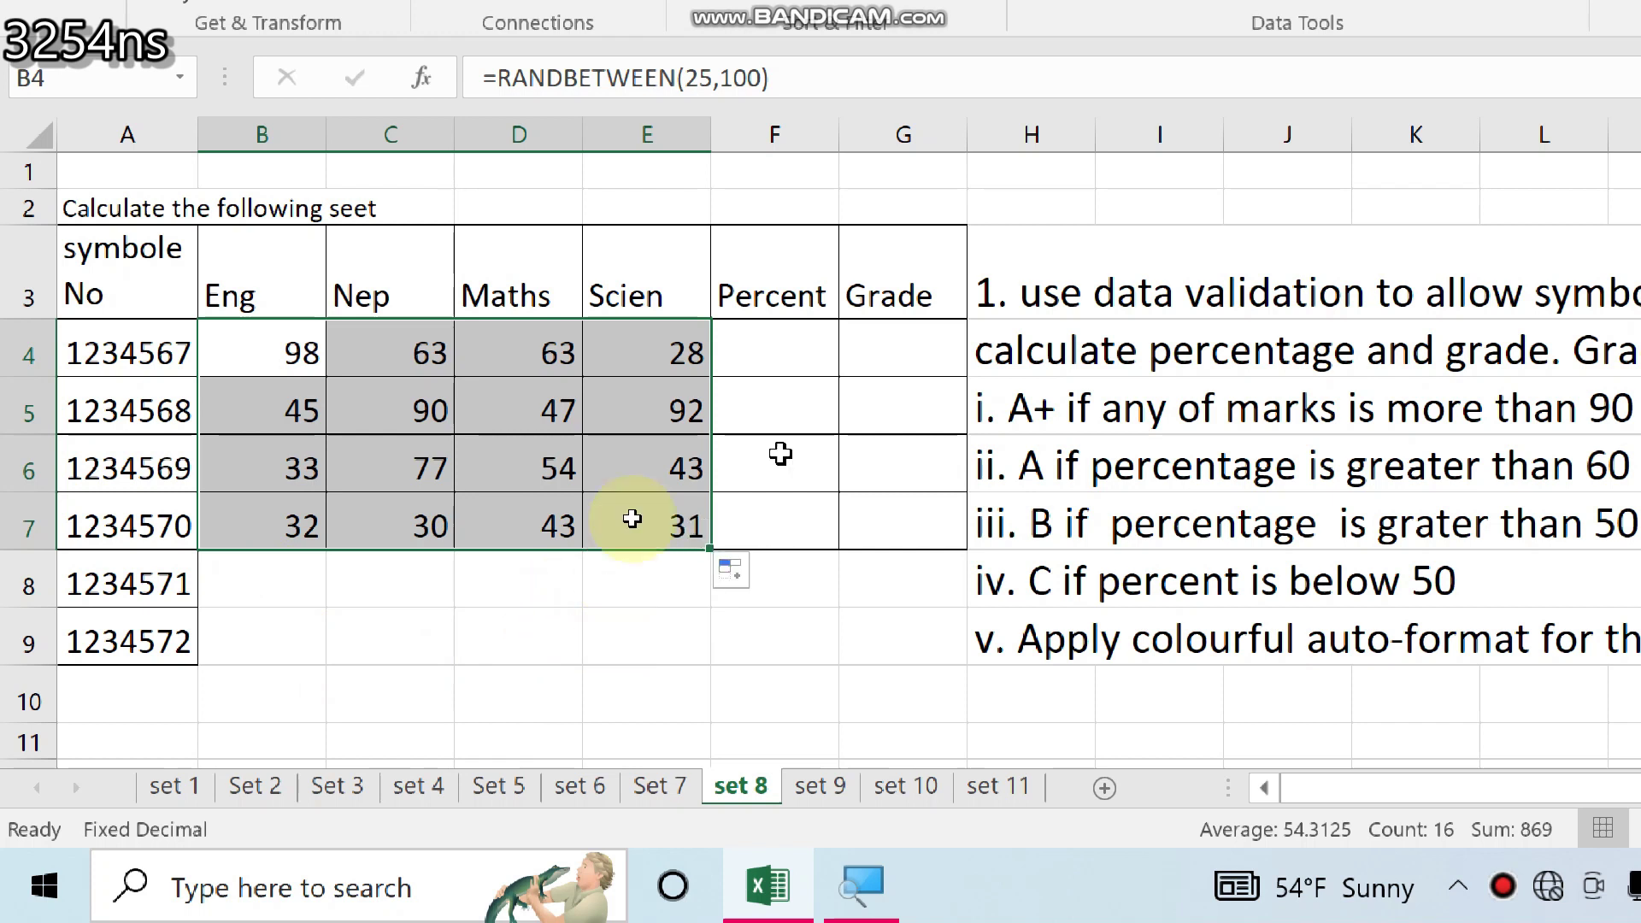
{"action": "left_click", "coordinate": [771, 355]}
{"action": "key", "text": "Return"}
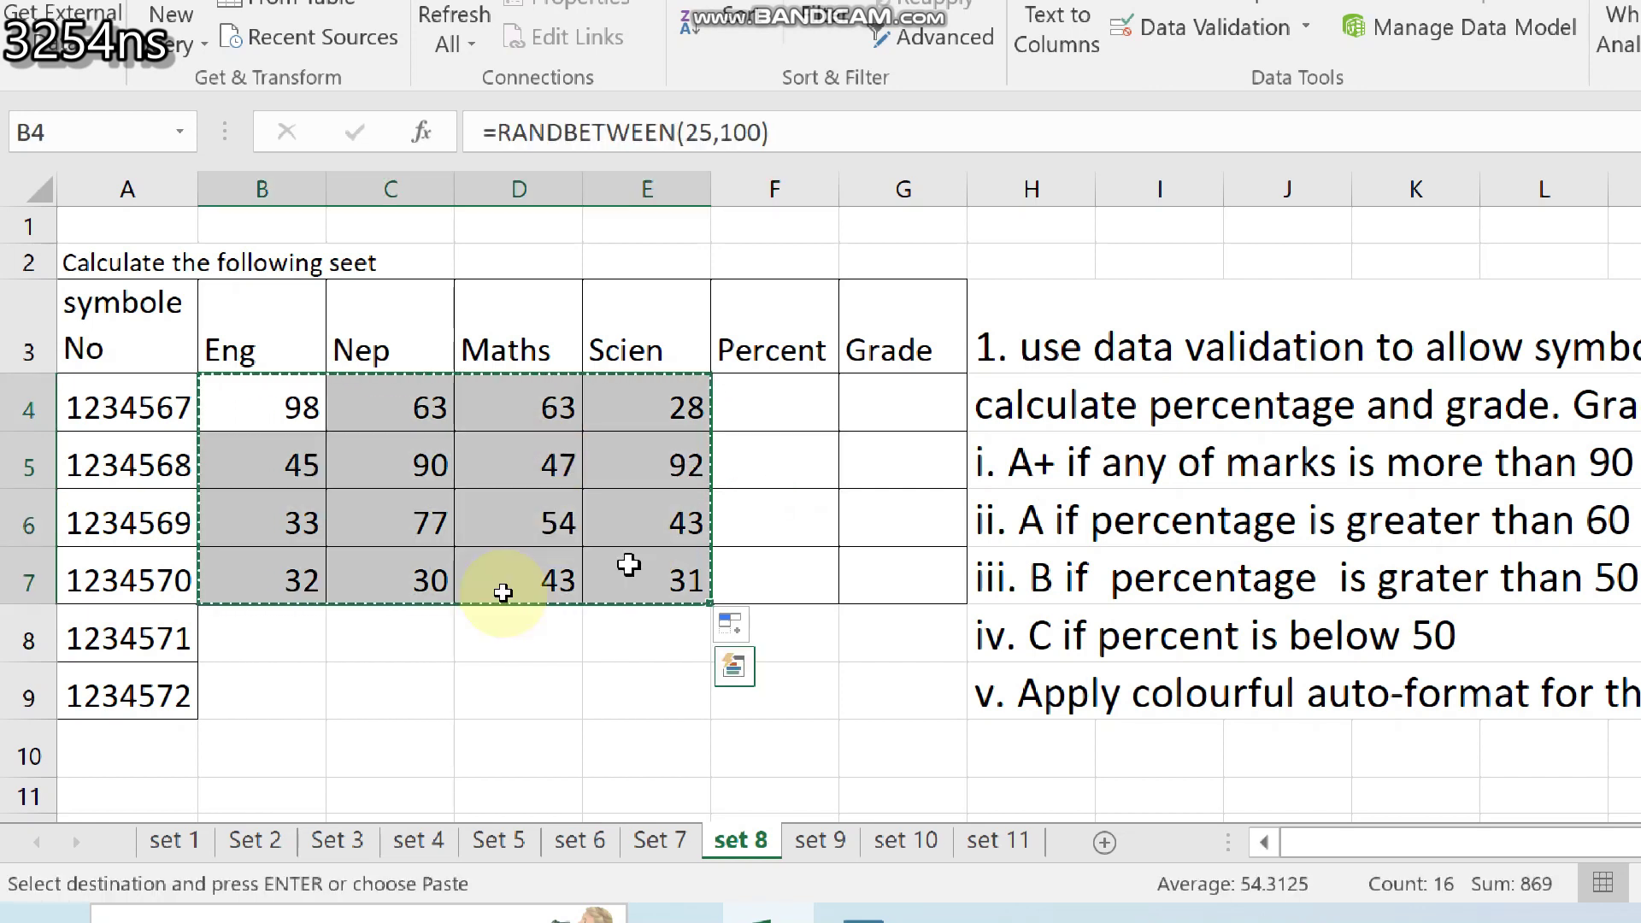
{"action": "key", "text": "ctrl"}
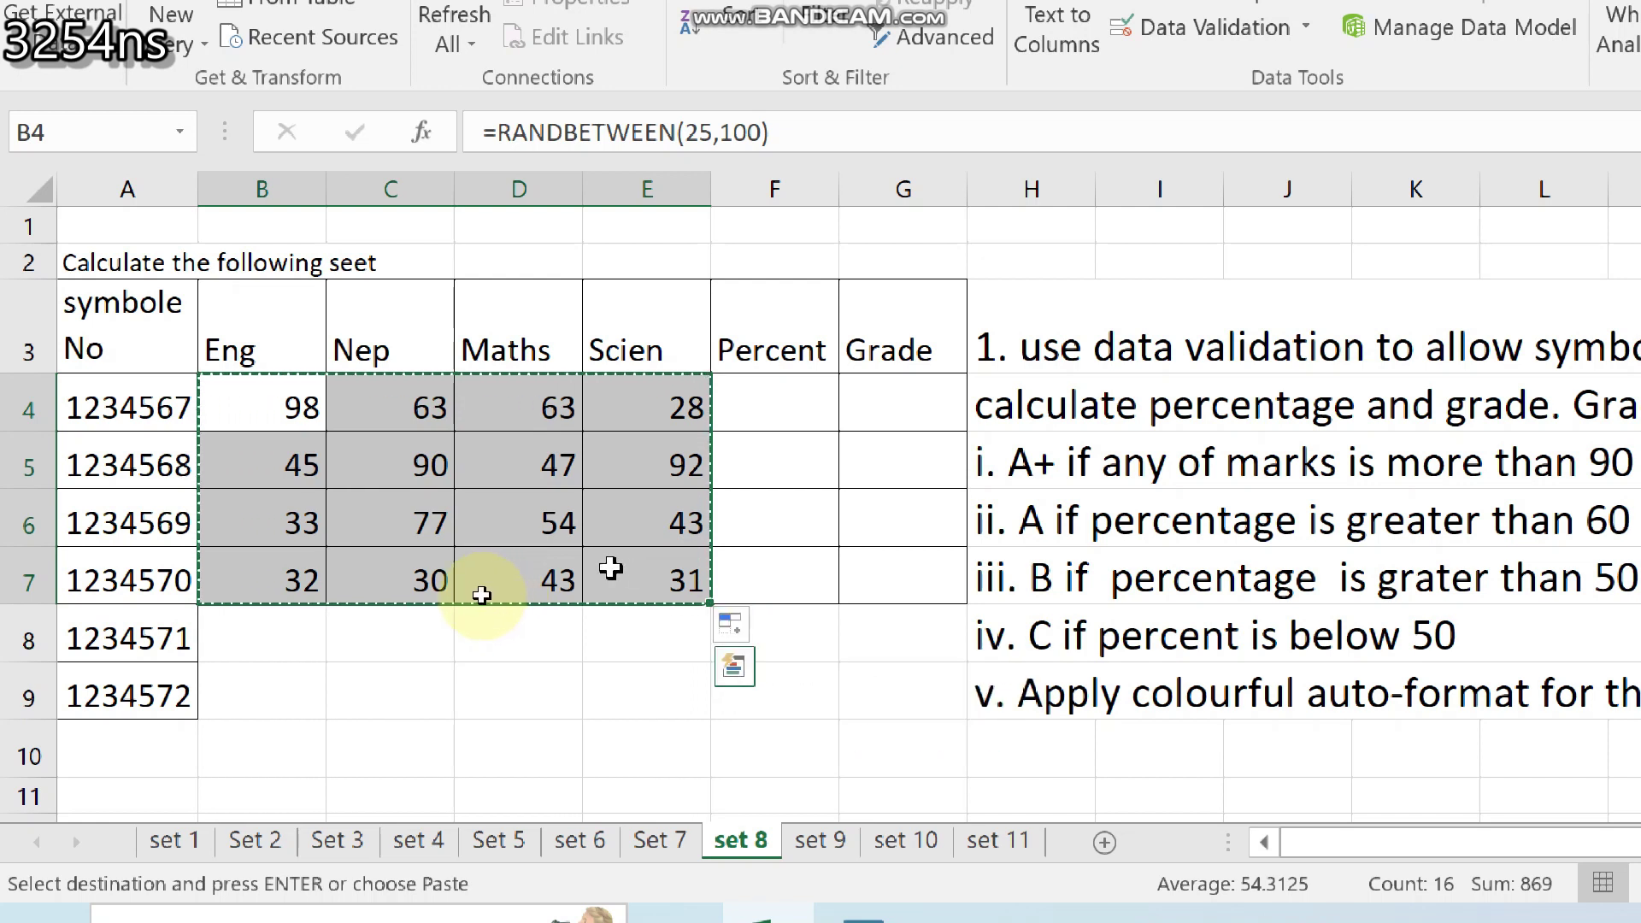
{"action": "key", "text": "ctrl+alt+v"}
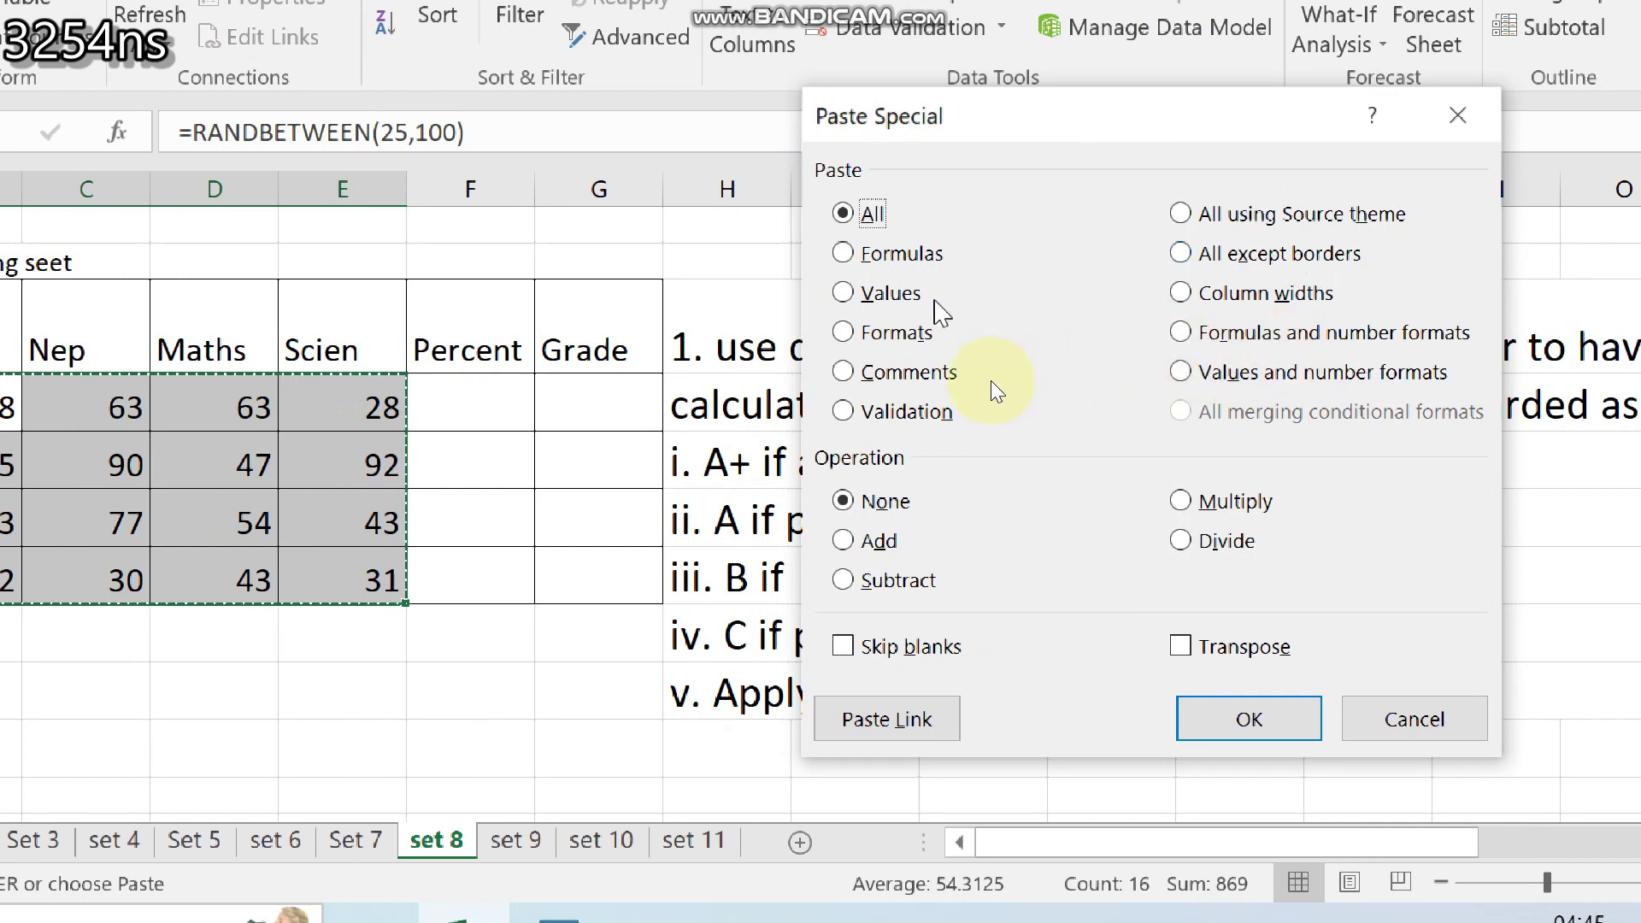
{"action": "left_click", "coordinate": [928, 304]}
{"action": "left_click", "coordinate": [1247, 716]}
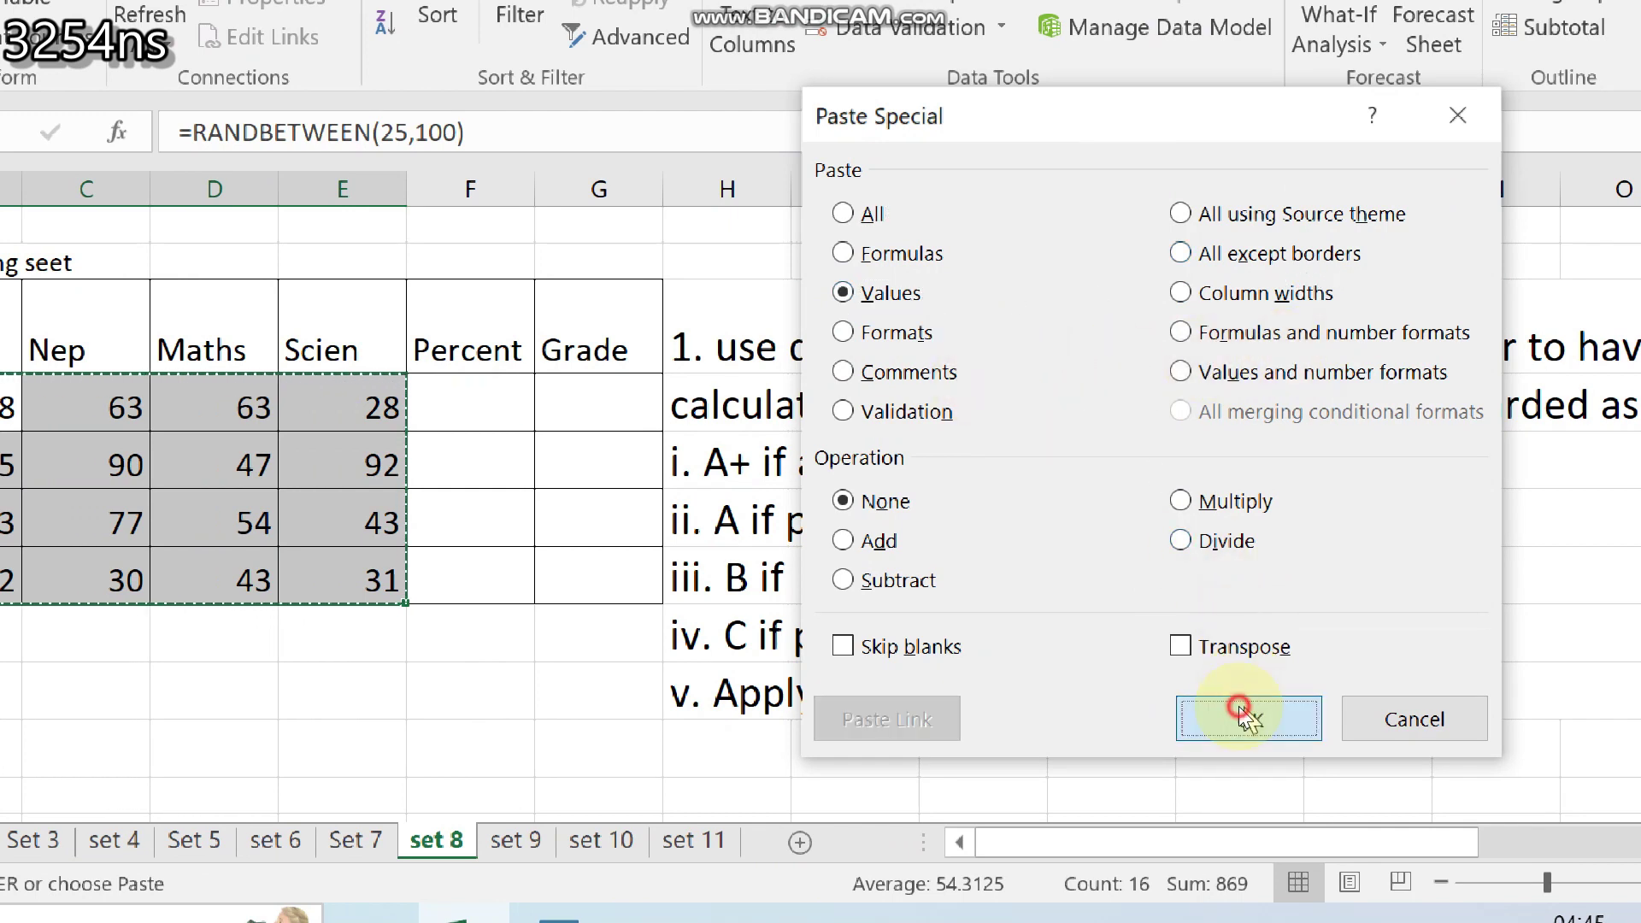
{"action": "left_click", "coordinate": [254, 733]}
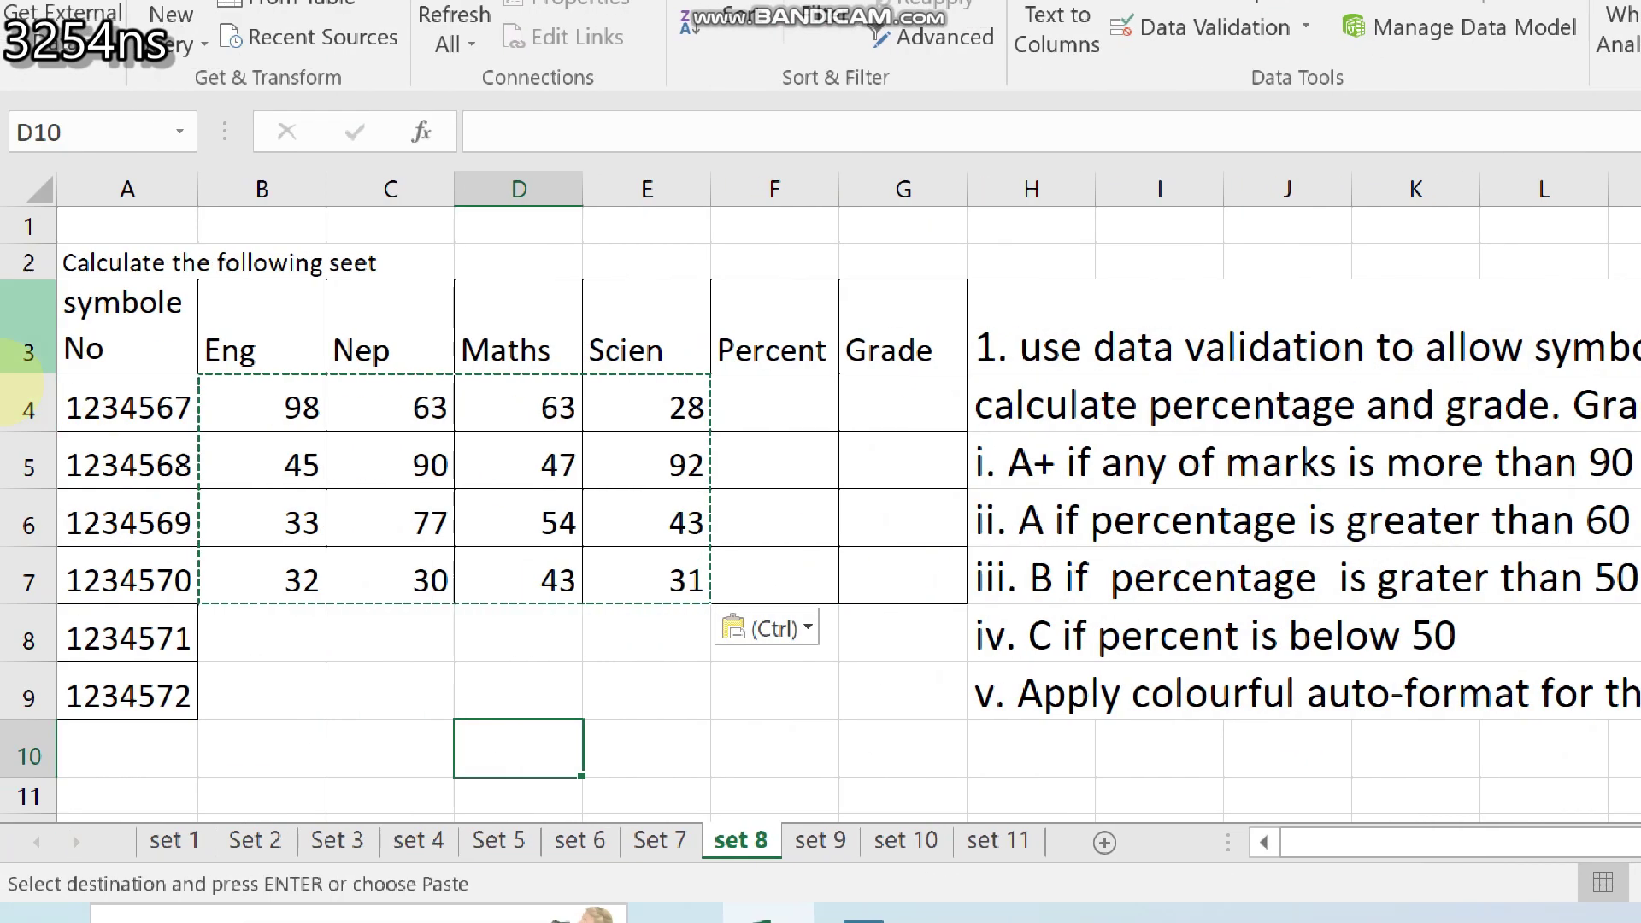
Step: Enter the formula =AVERAGE(B4:E4) in the Percent cell F4 and copy it down through F7
{"action": "left_click", "coordinate": [459, 386]}
{"action": "double_click", "coordinate": [764, 386]}
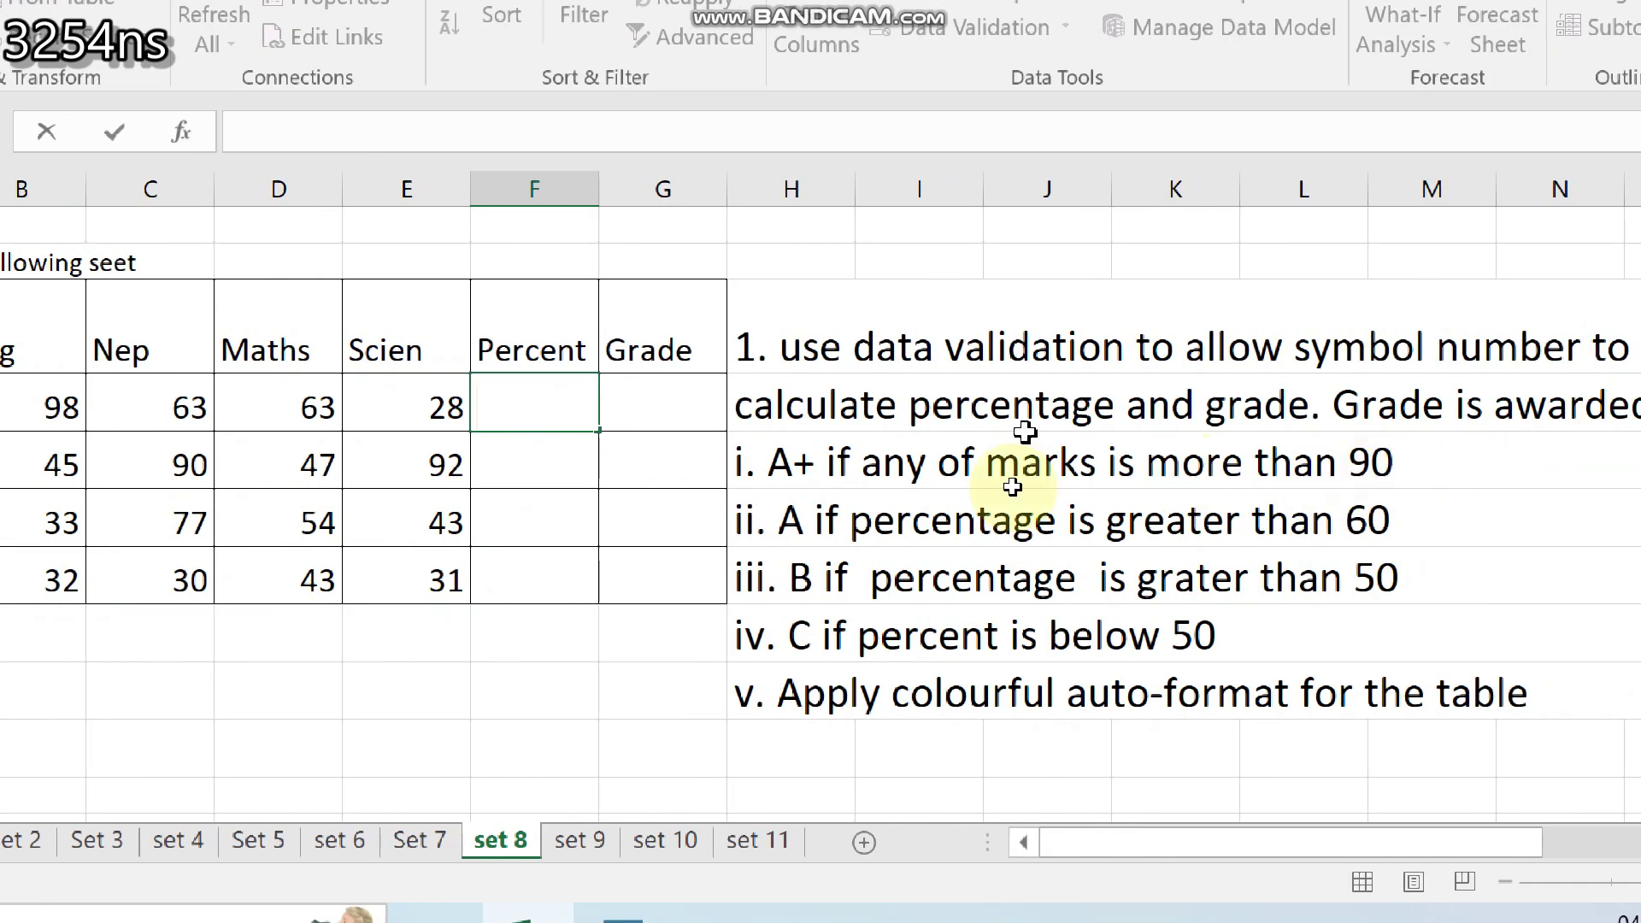
{"action": "left_click", "coordinate": [1466, 478]}
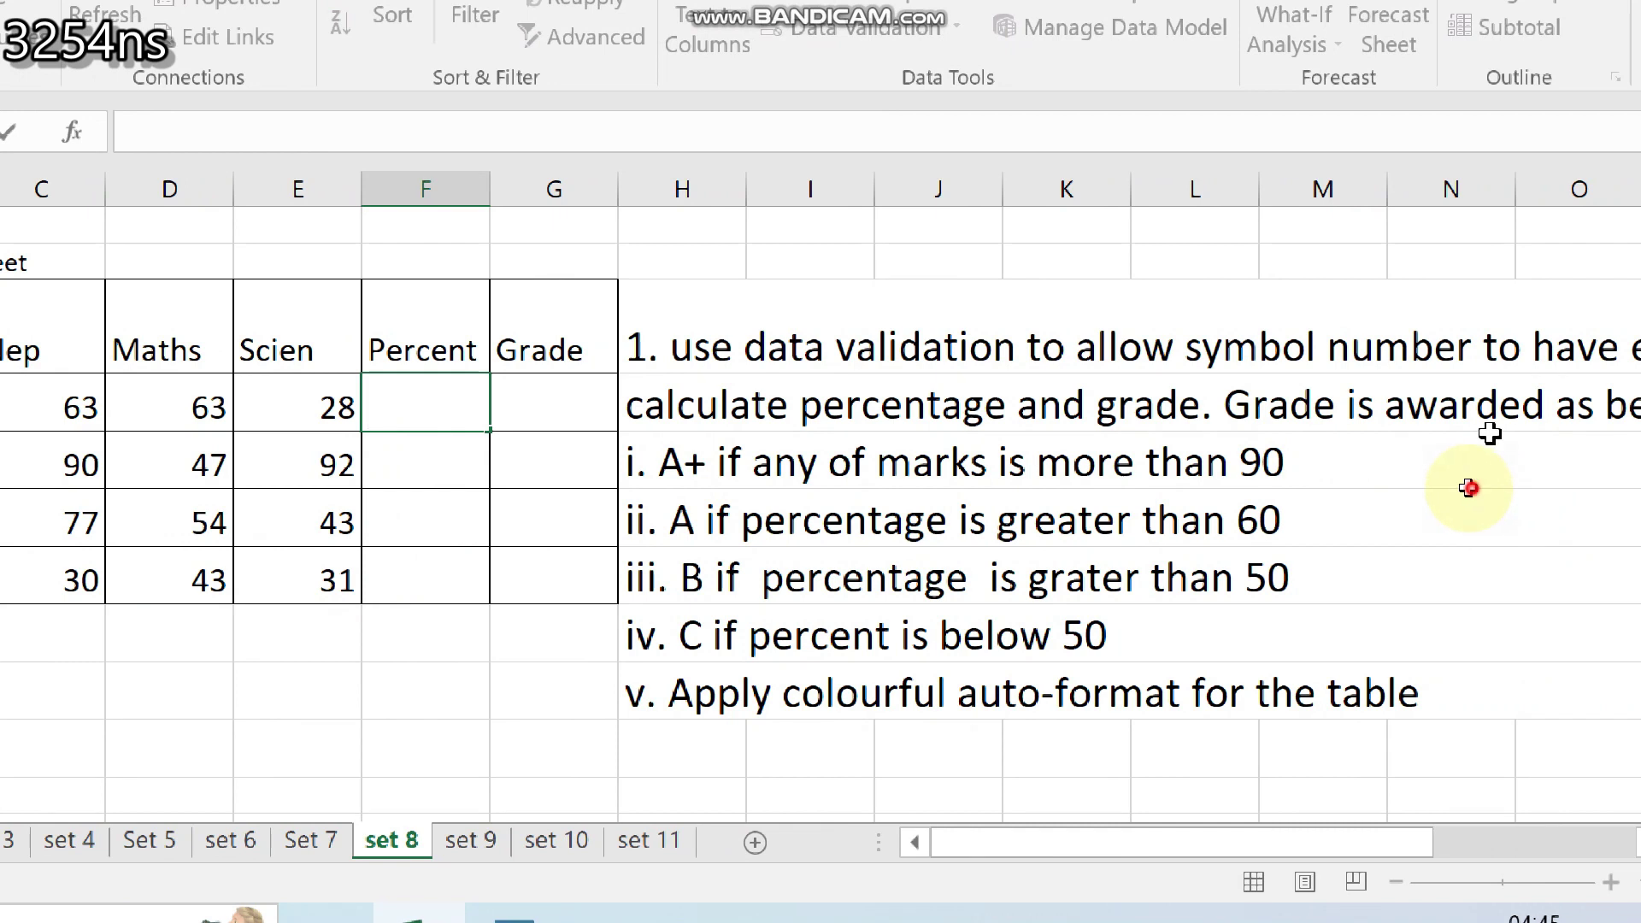
{"action": "left_click_drag", "start_coordinate": [1314, 842], "coordinate": [1395, 834]}
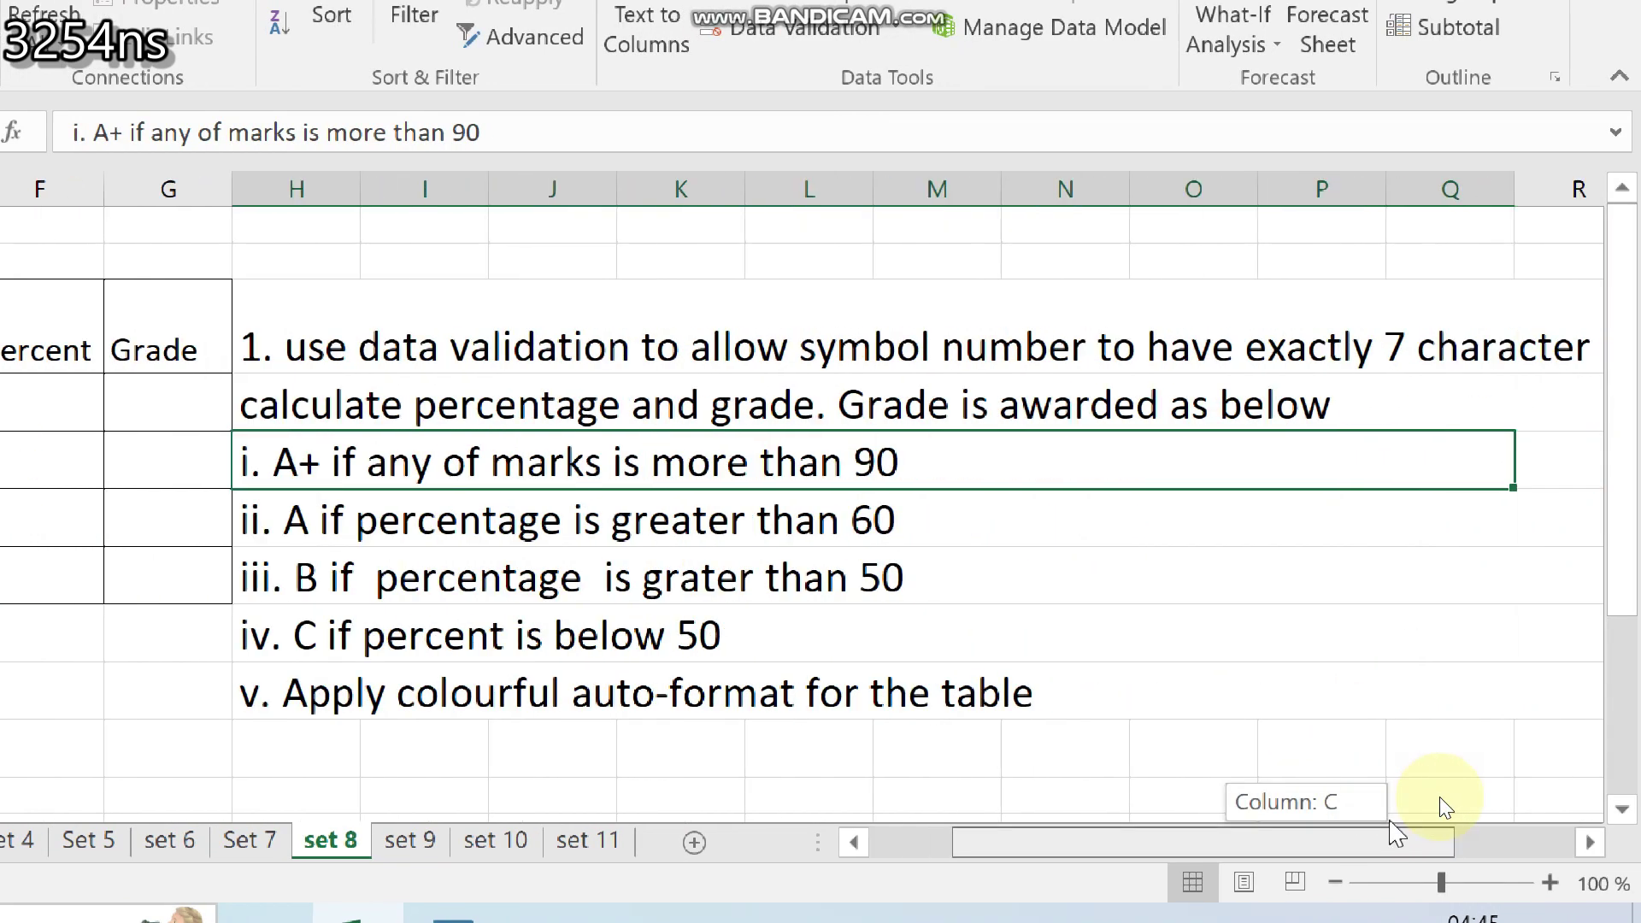
{"action": "left_click_drag", "start_coordinate": [1393, 827], "coordinate": [813, 756]}
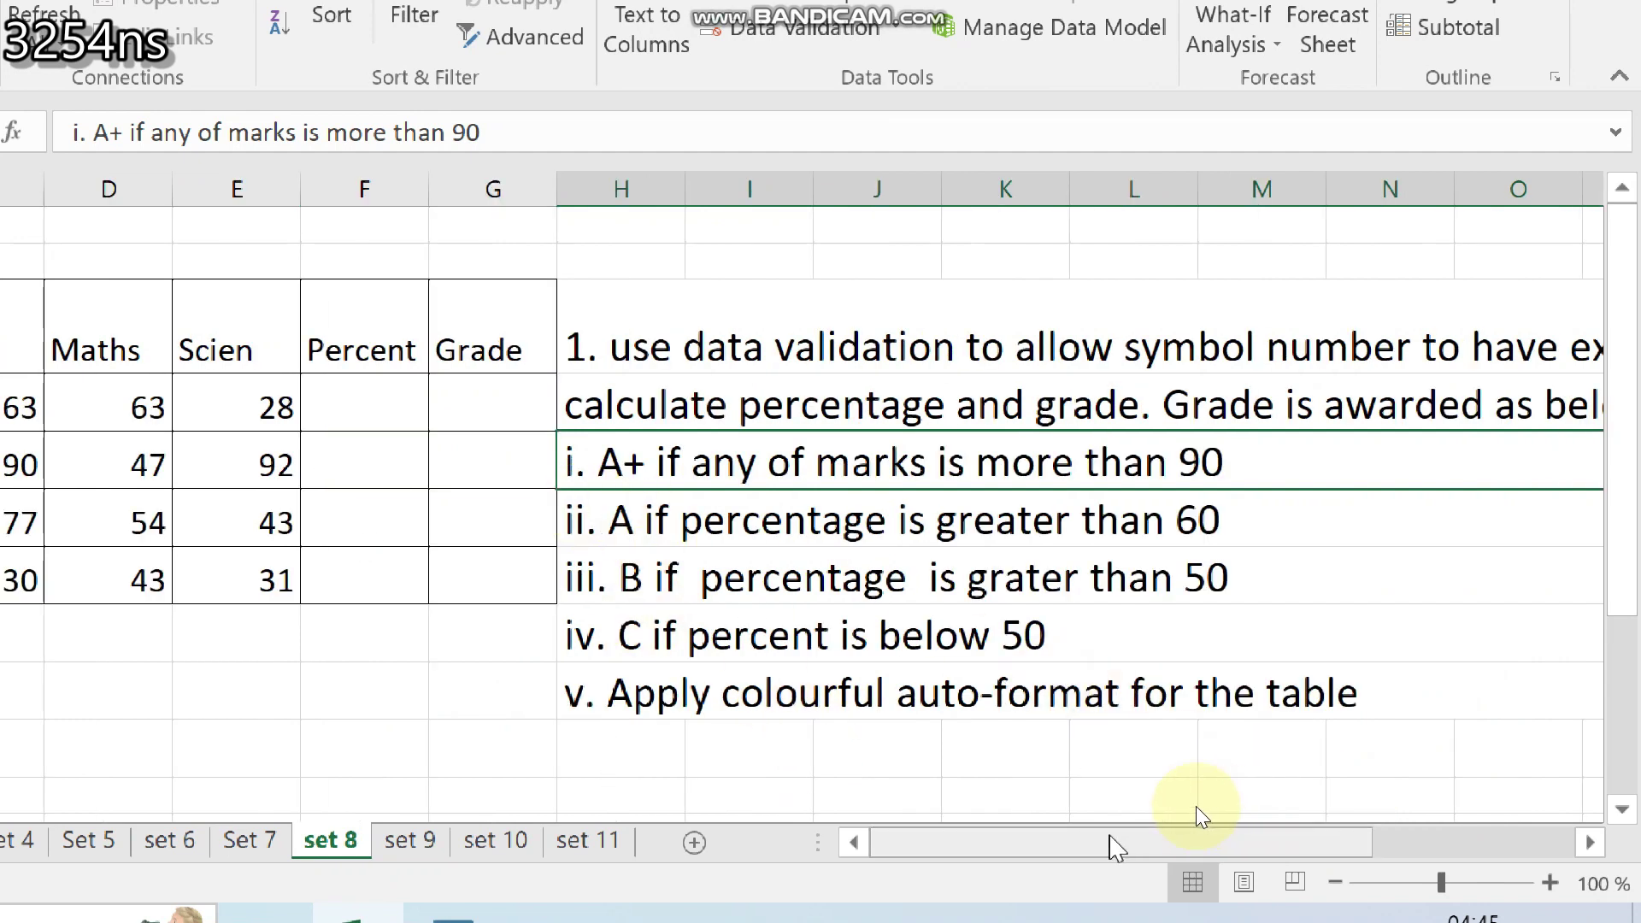
{"action": "double_click", "coordinate": [791, 411]}
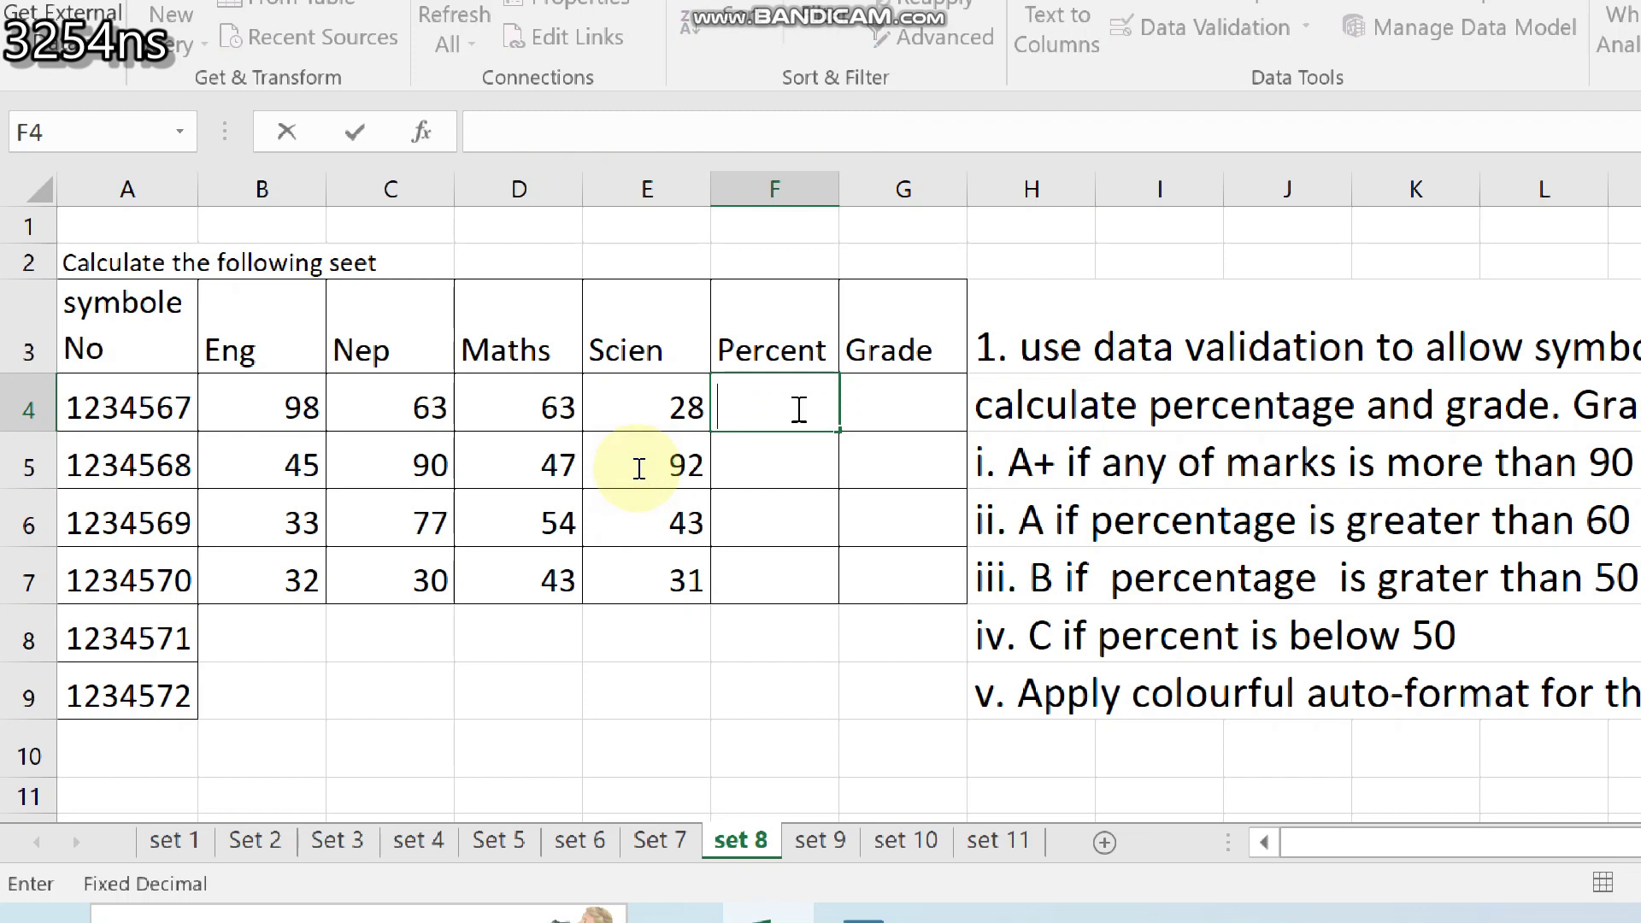
{"action": "type", "text": "="}
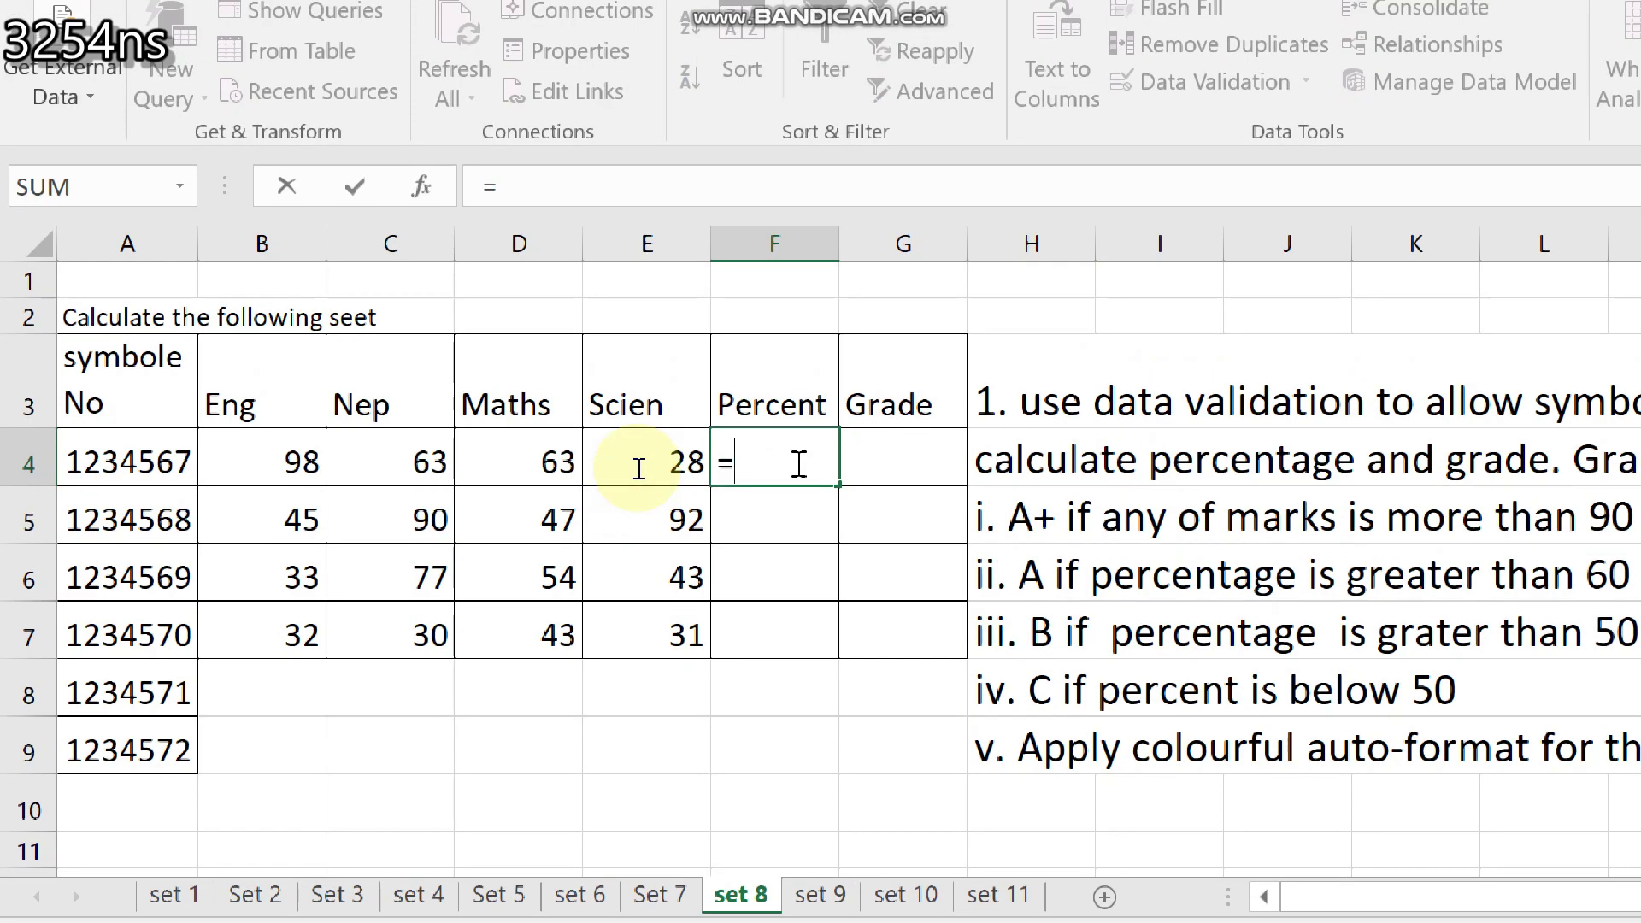
{"action": "type", "text": "average"}
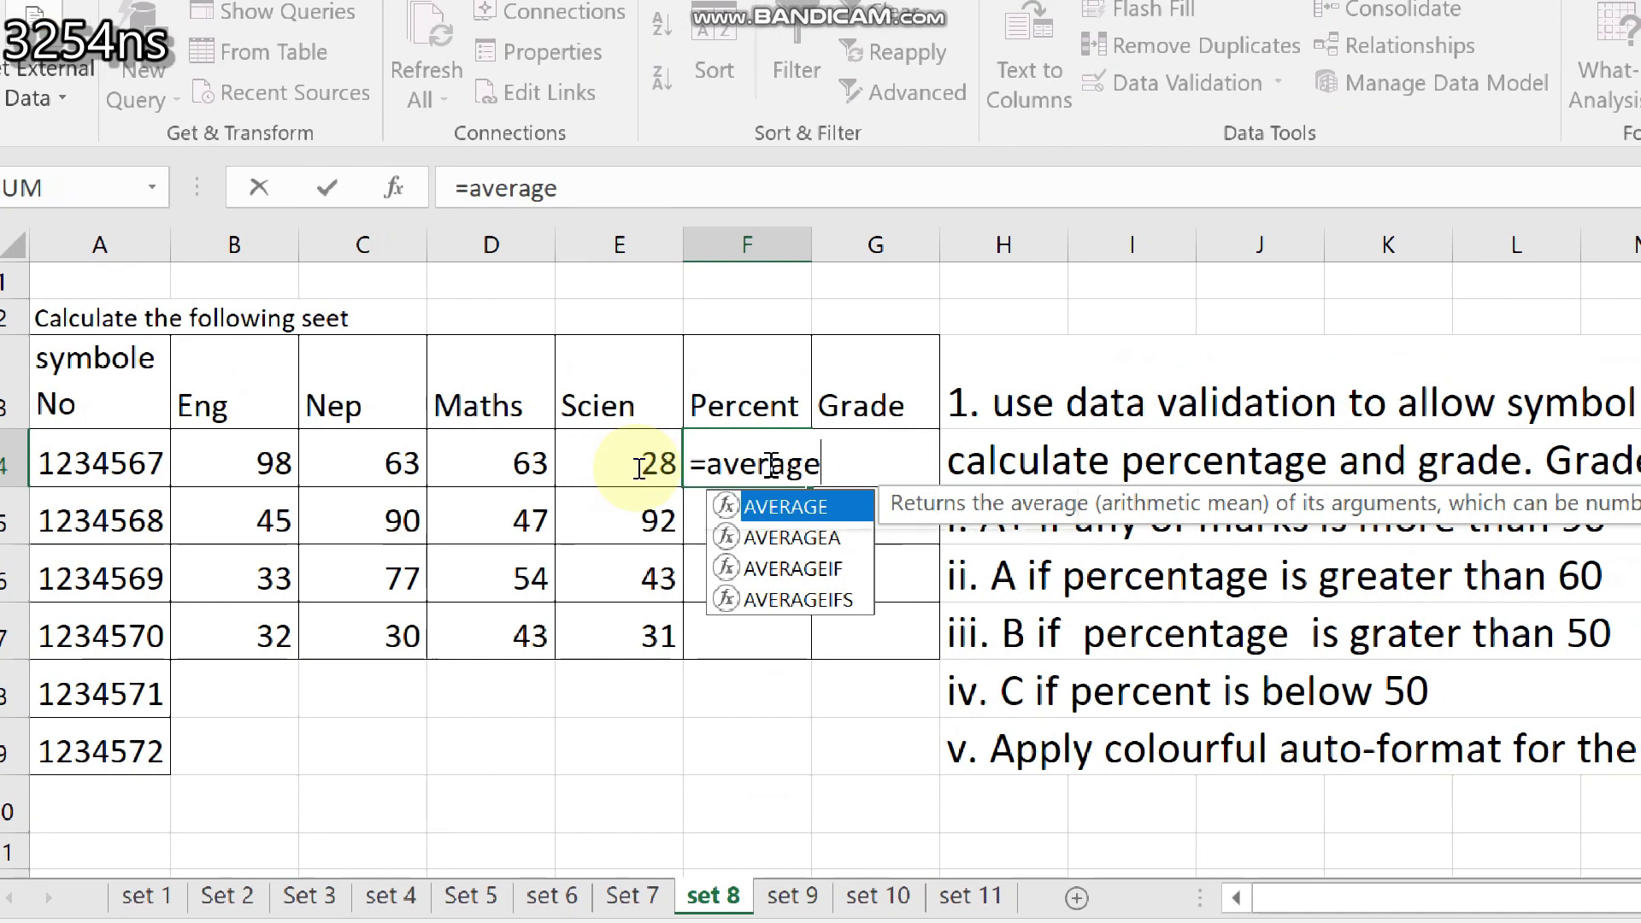
{"action": "type", "text": "("}
{"action": "left_click_drag", "start_coordinate": [231, 469], "coordinate": [600, 466]}
{"action": "type", "text": ")"}
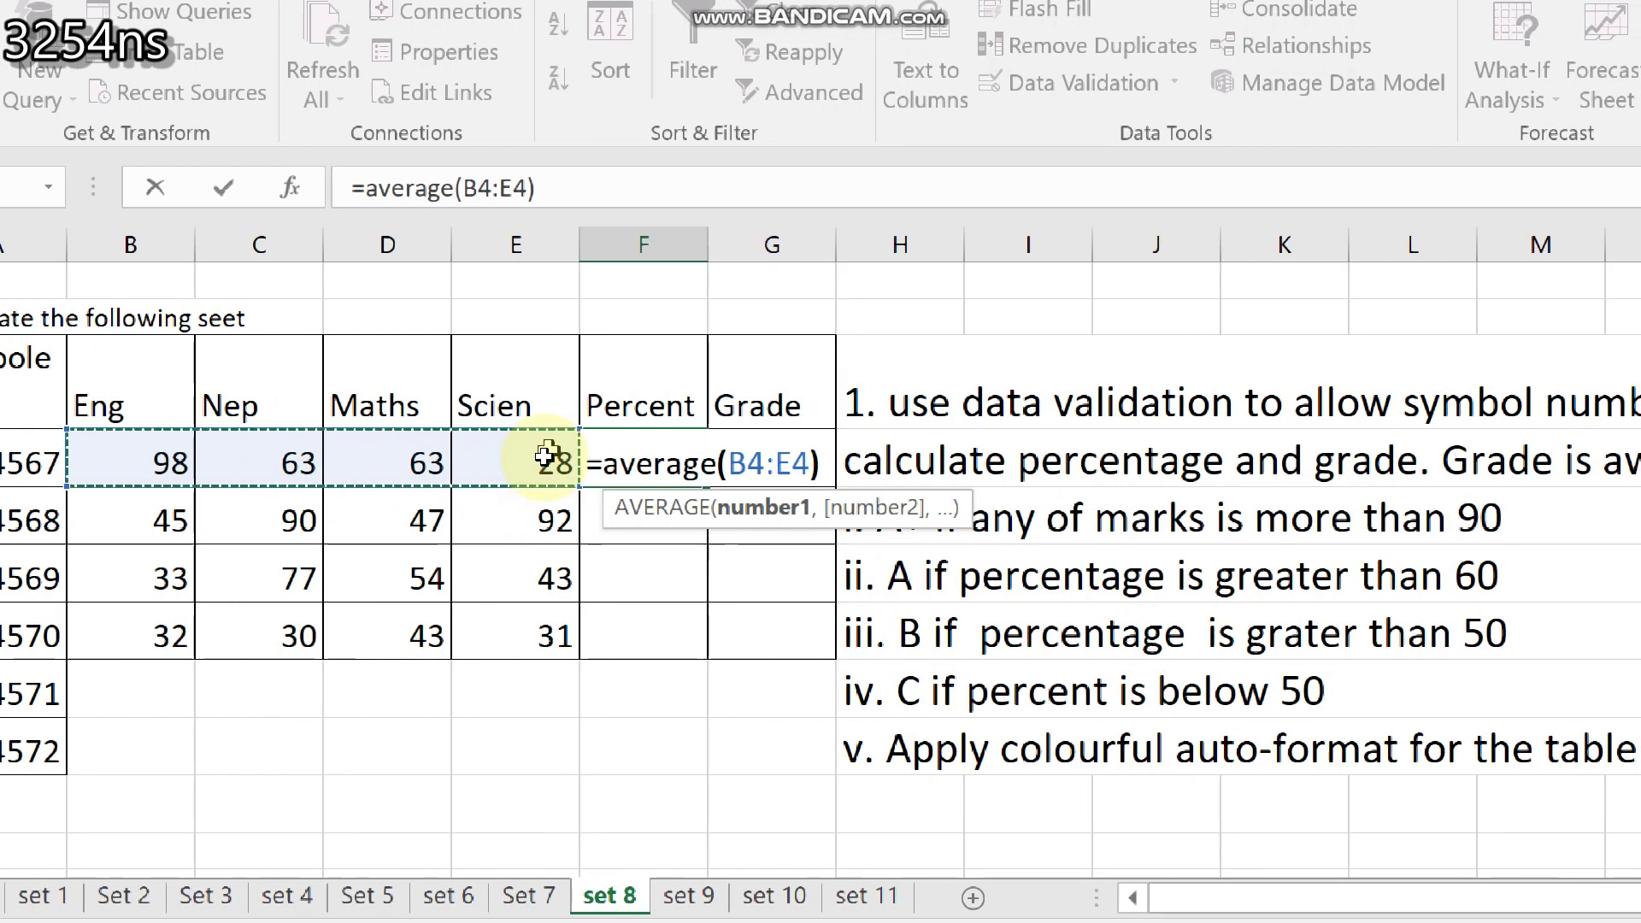
{"action": "key", "text": "Return"}
{"action": "left_click", "coordinate": [803, 338]}
{"action": "left_click_drag", "start_coordinate": [845, 376], "coordinate": [815, 535]}
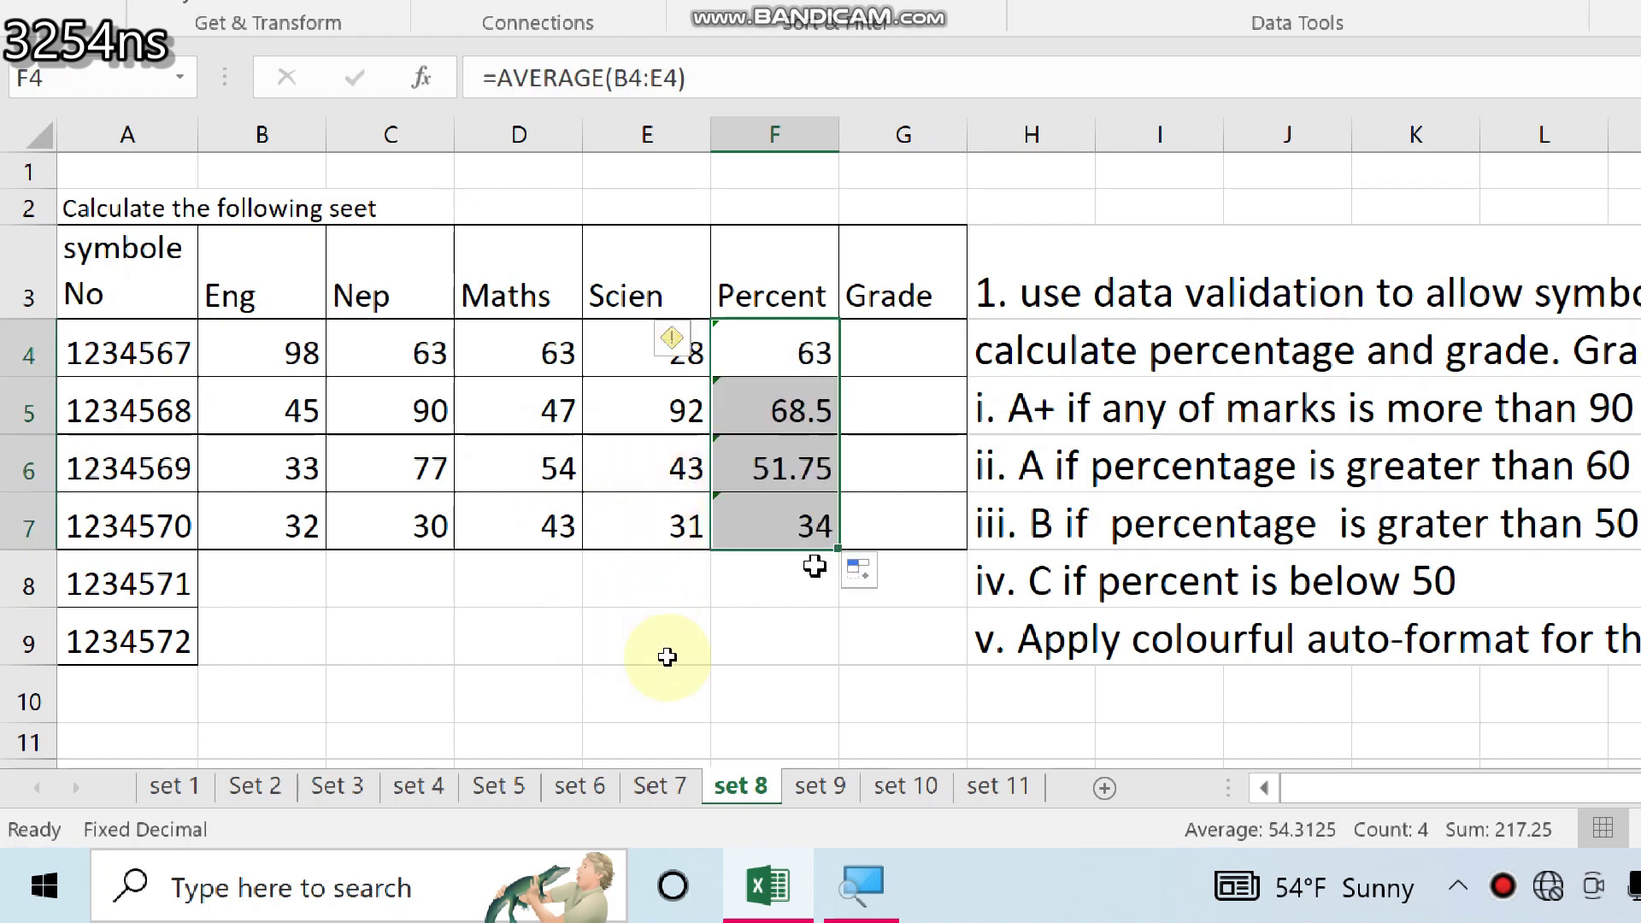
Step: Begin the Grade formula in cell G4 with =if(and(F4>90),"A+", to award A+ above 90
{"action": "left_click", "coordinate": [911, 345]}
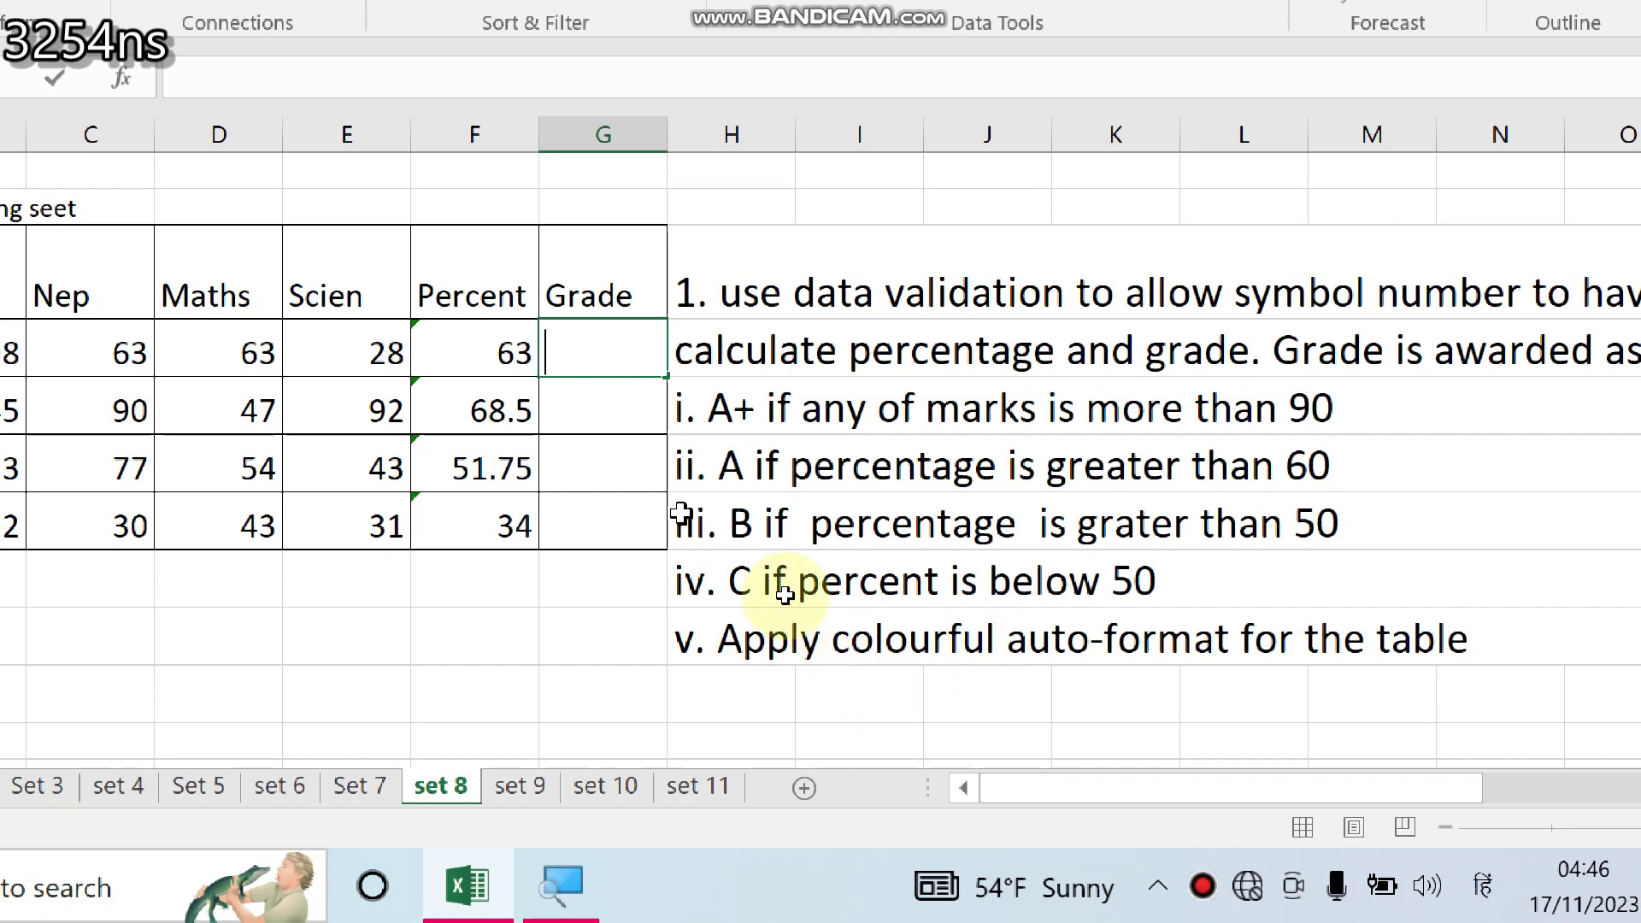
{"action": "type", "text": "if"}
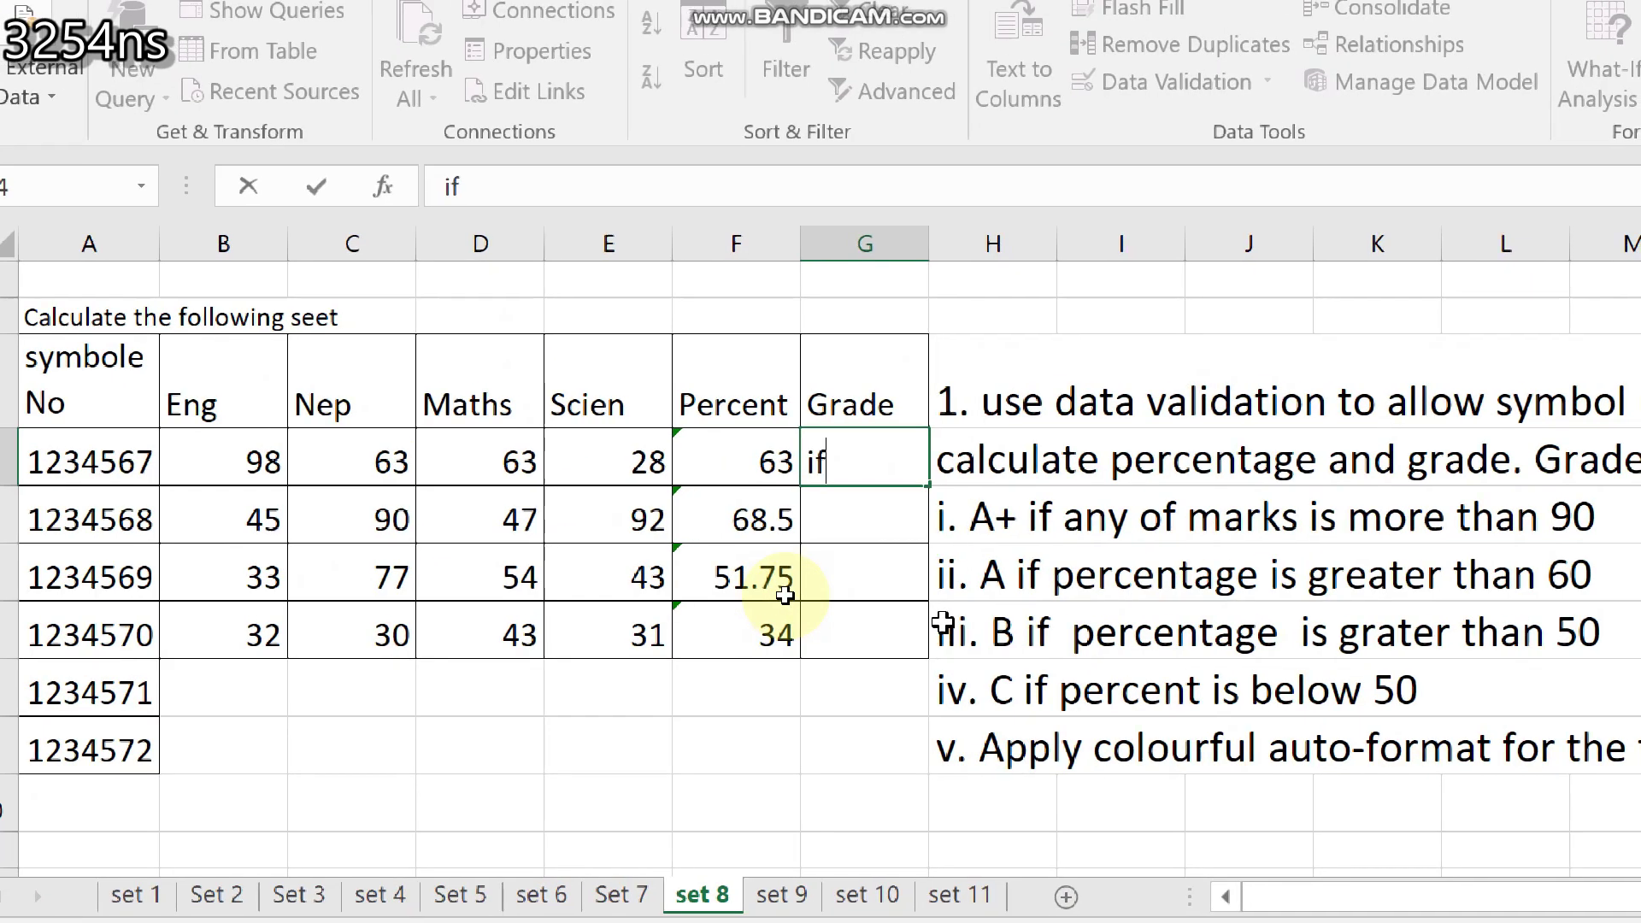
{"action": "key", "text": "BackSpace"}
{"action": "key", "text": "BackSpace"}
{"action": "type", "text": "=if"}
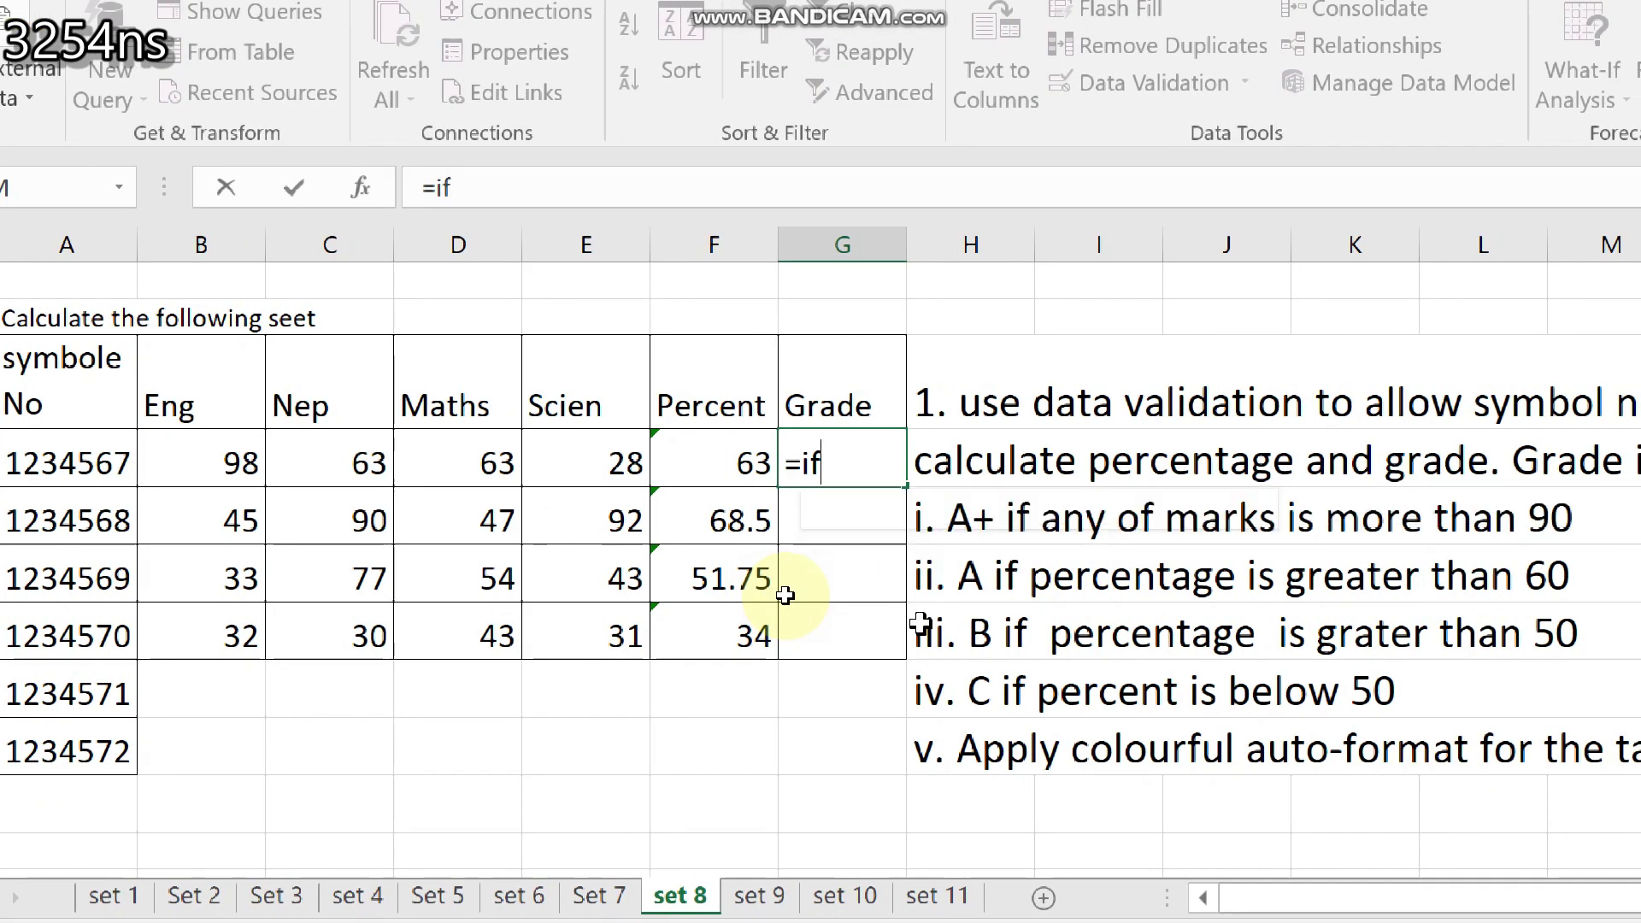
{"action": "type", "text": "(and"}
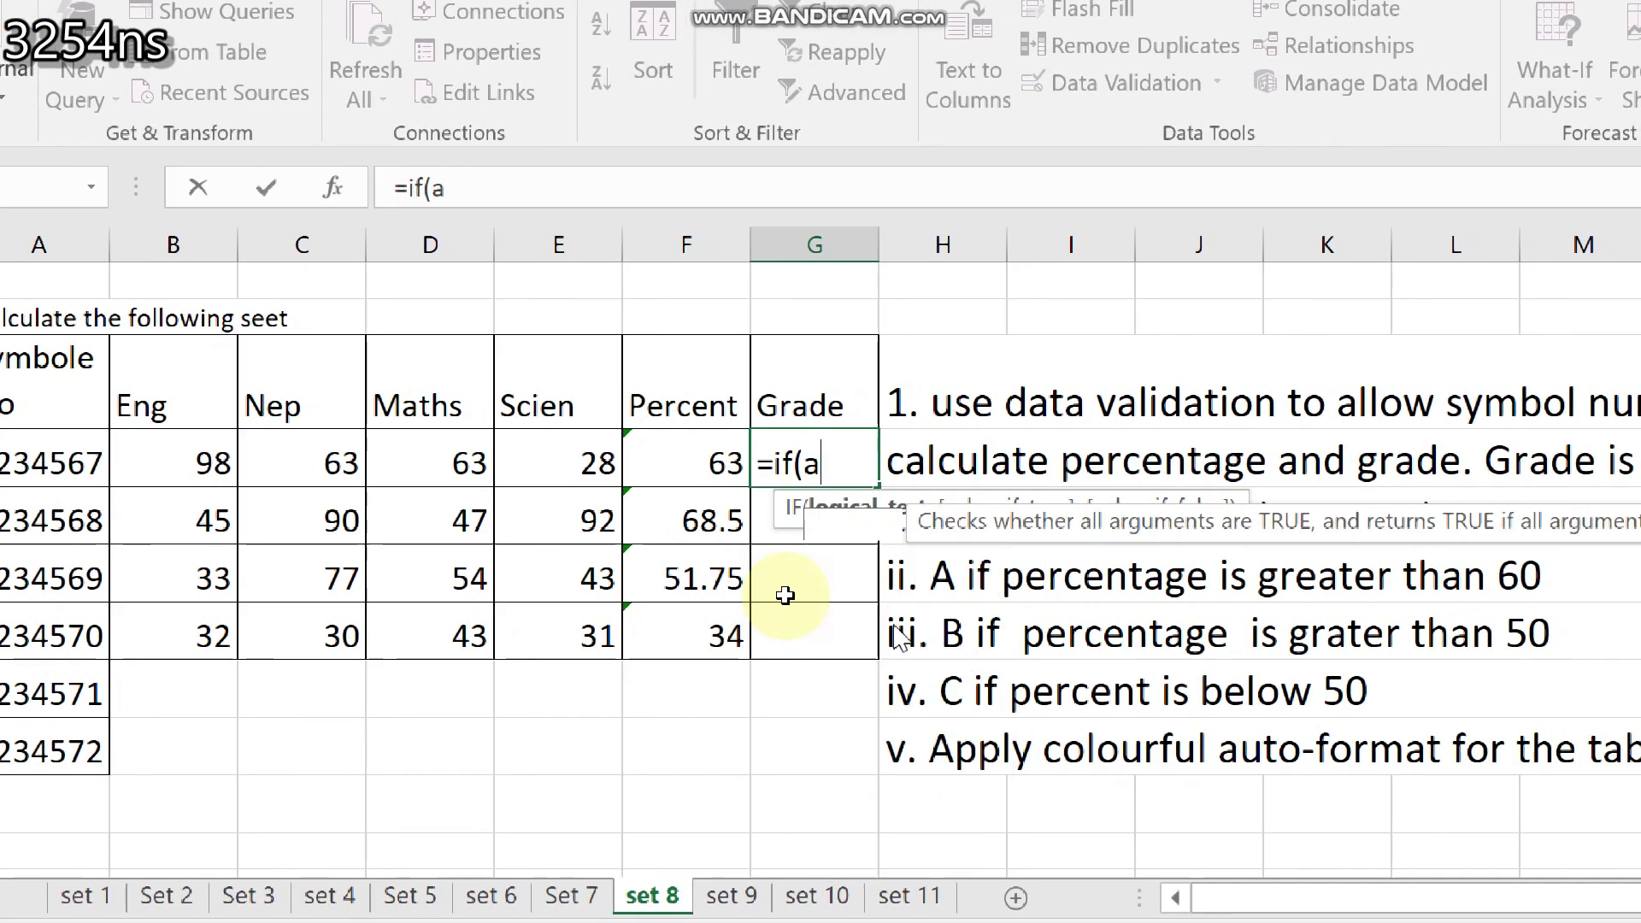
{"action": "type", "text": "("}
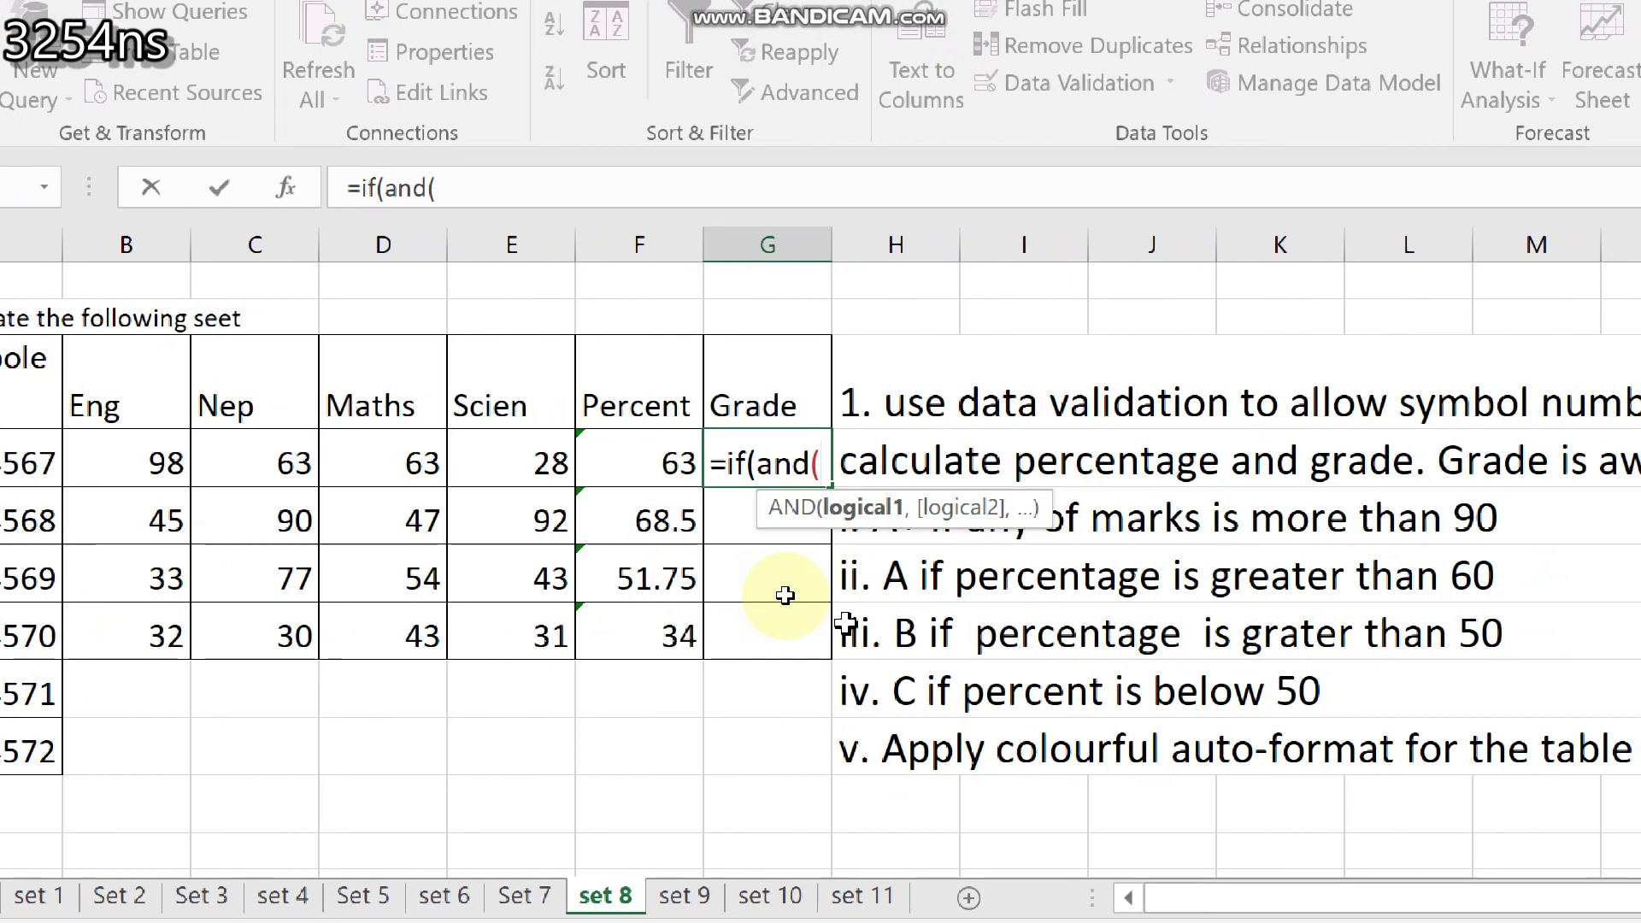
{"action": "left_click", "coordinate": [666, 462]}
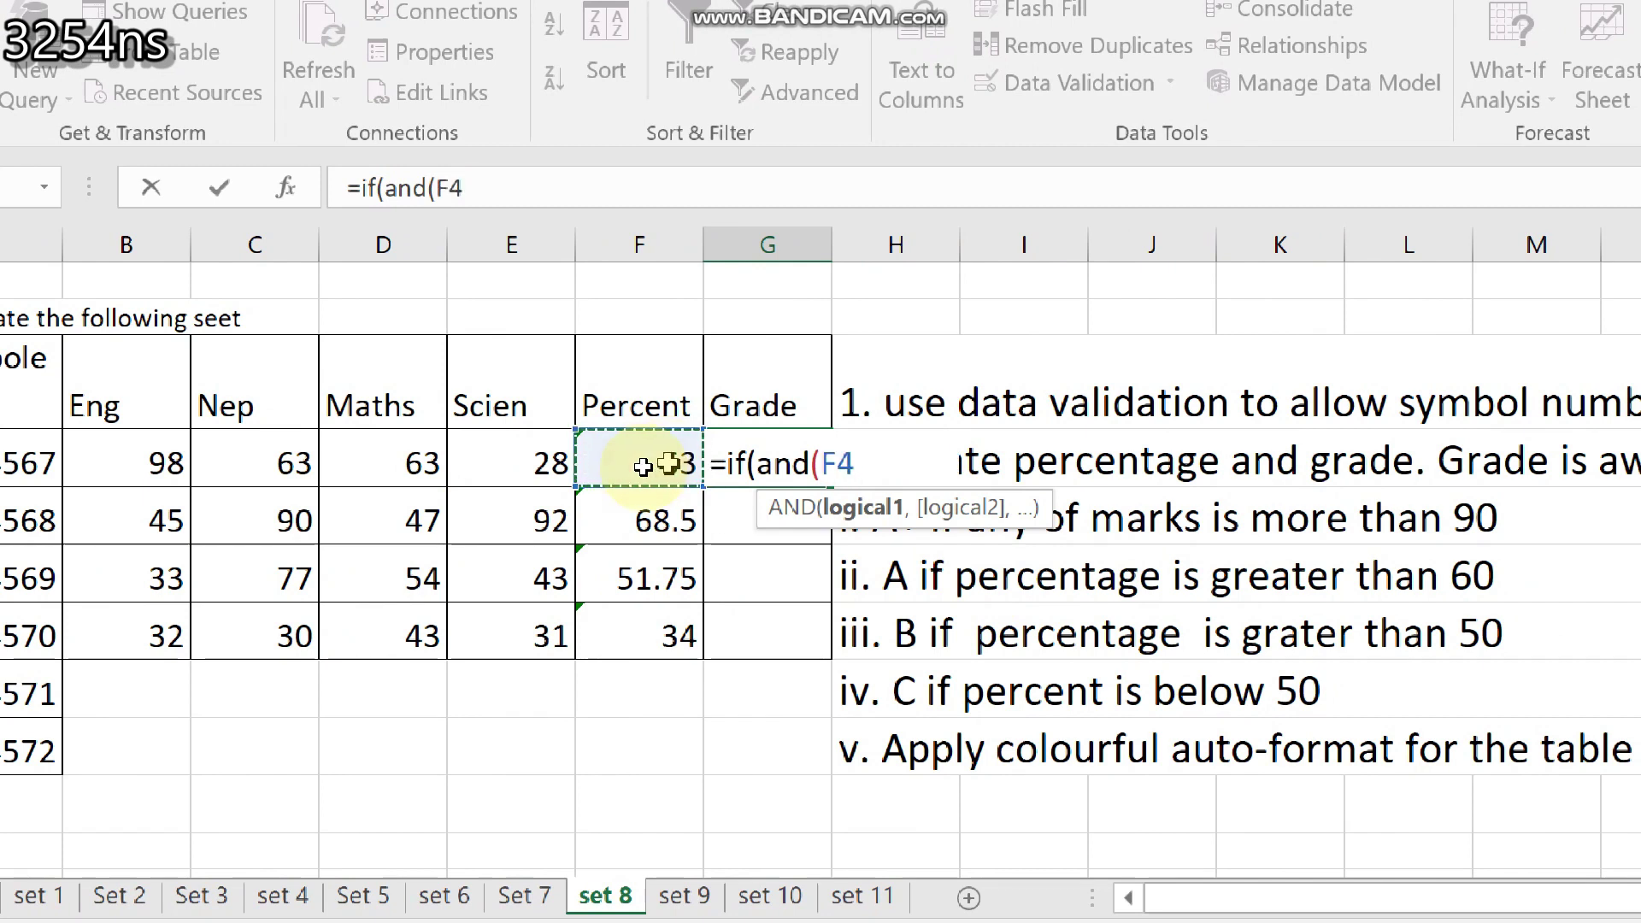
{"action": "type", "text": ">"}
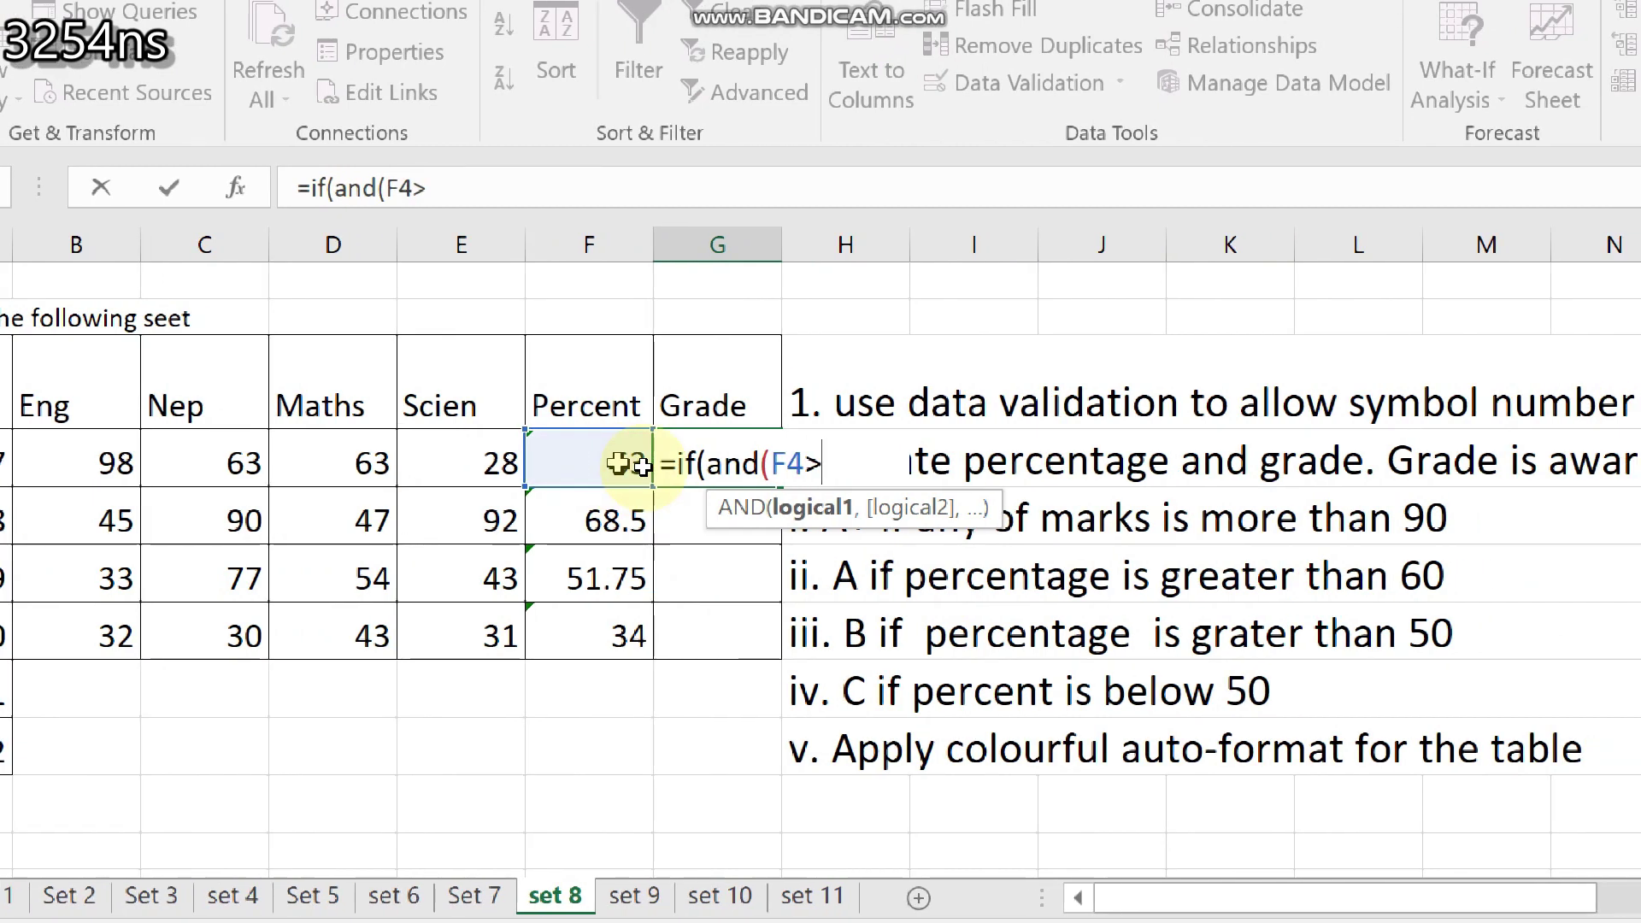
{"action": "type", "text": "90"}
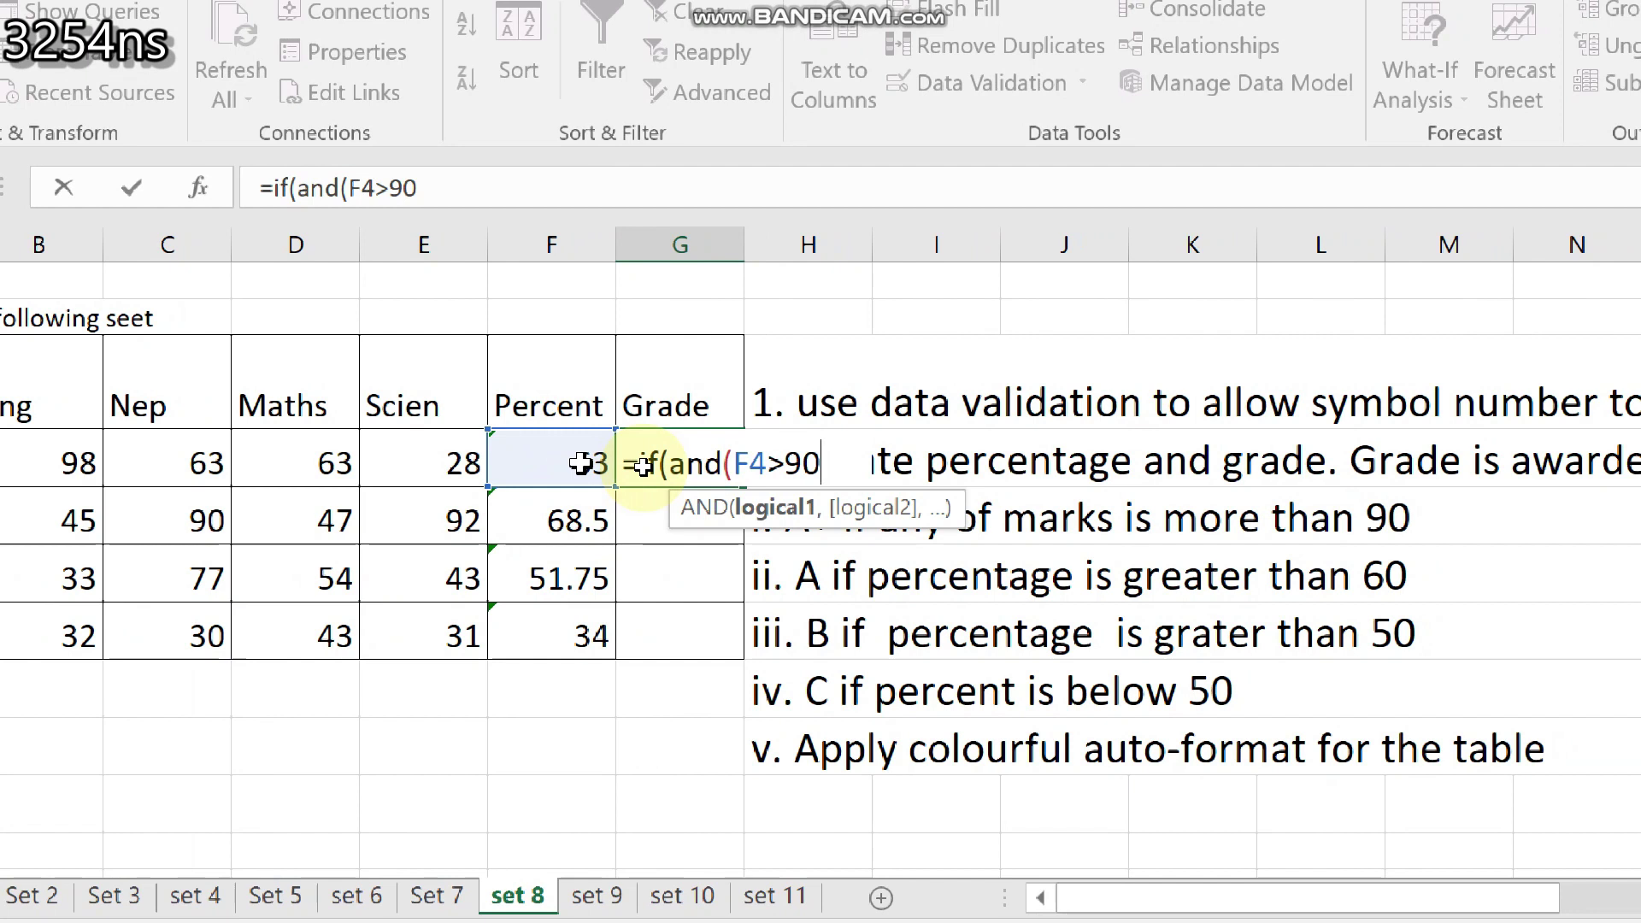
{"action": "type", "text": ")"}
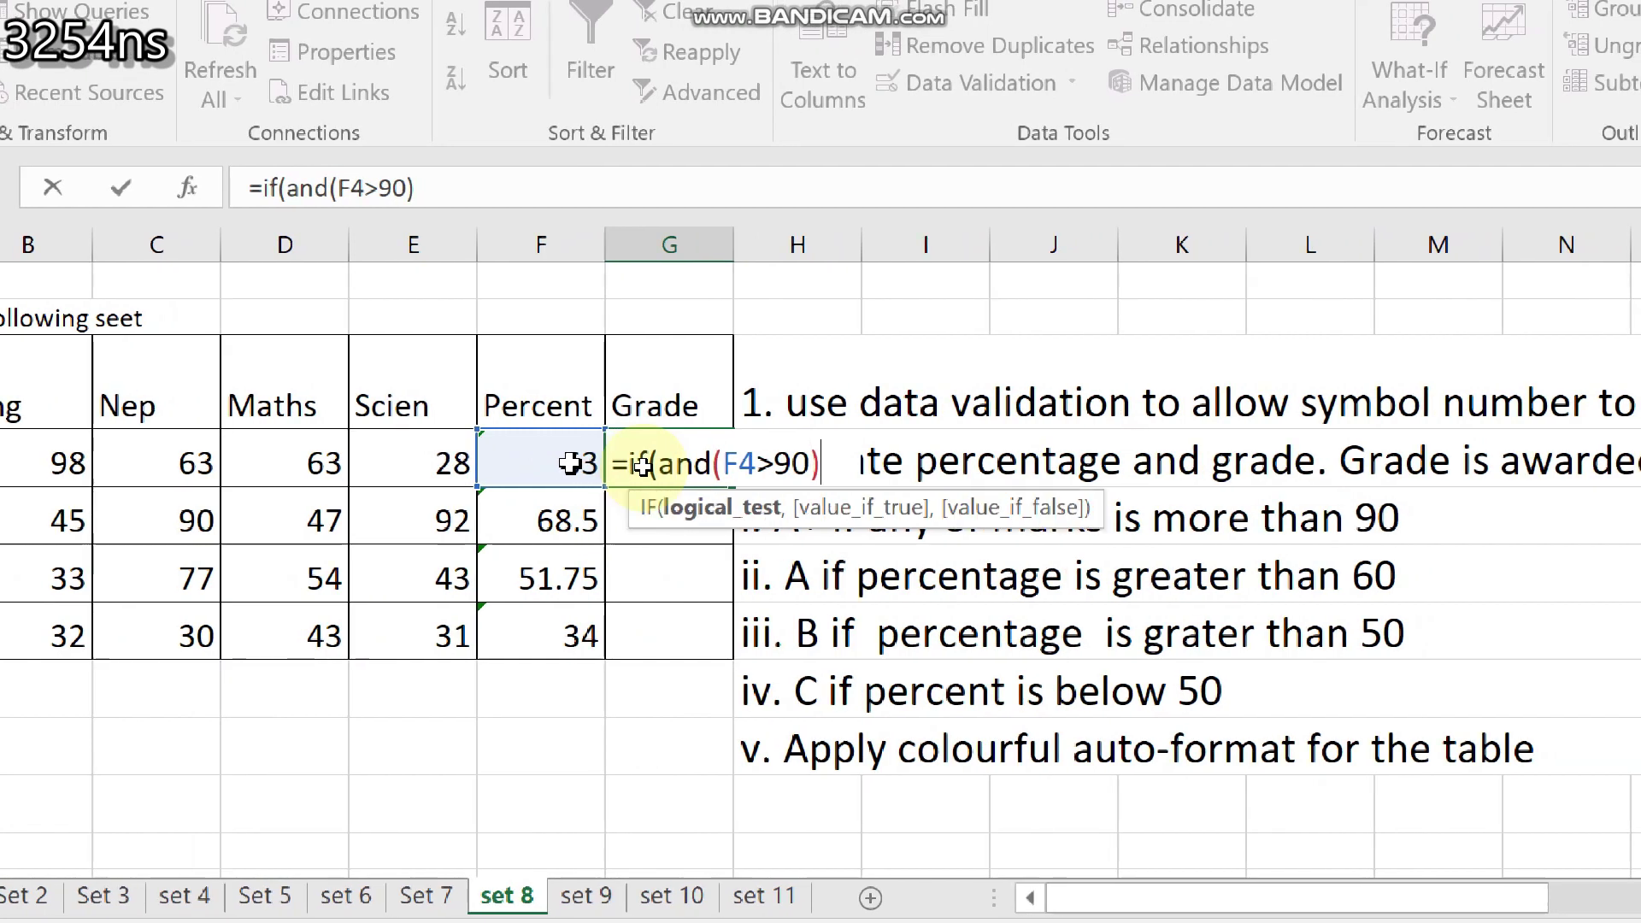
{"action": "type", "text": ",\"A"}
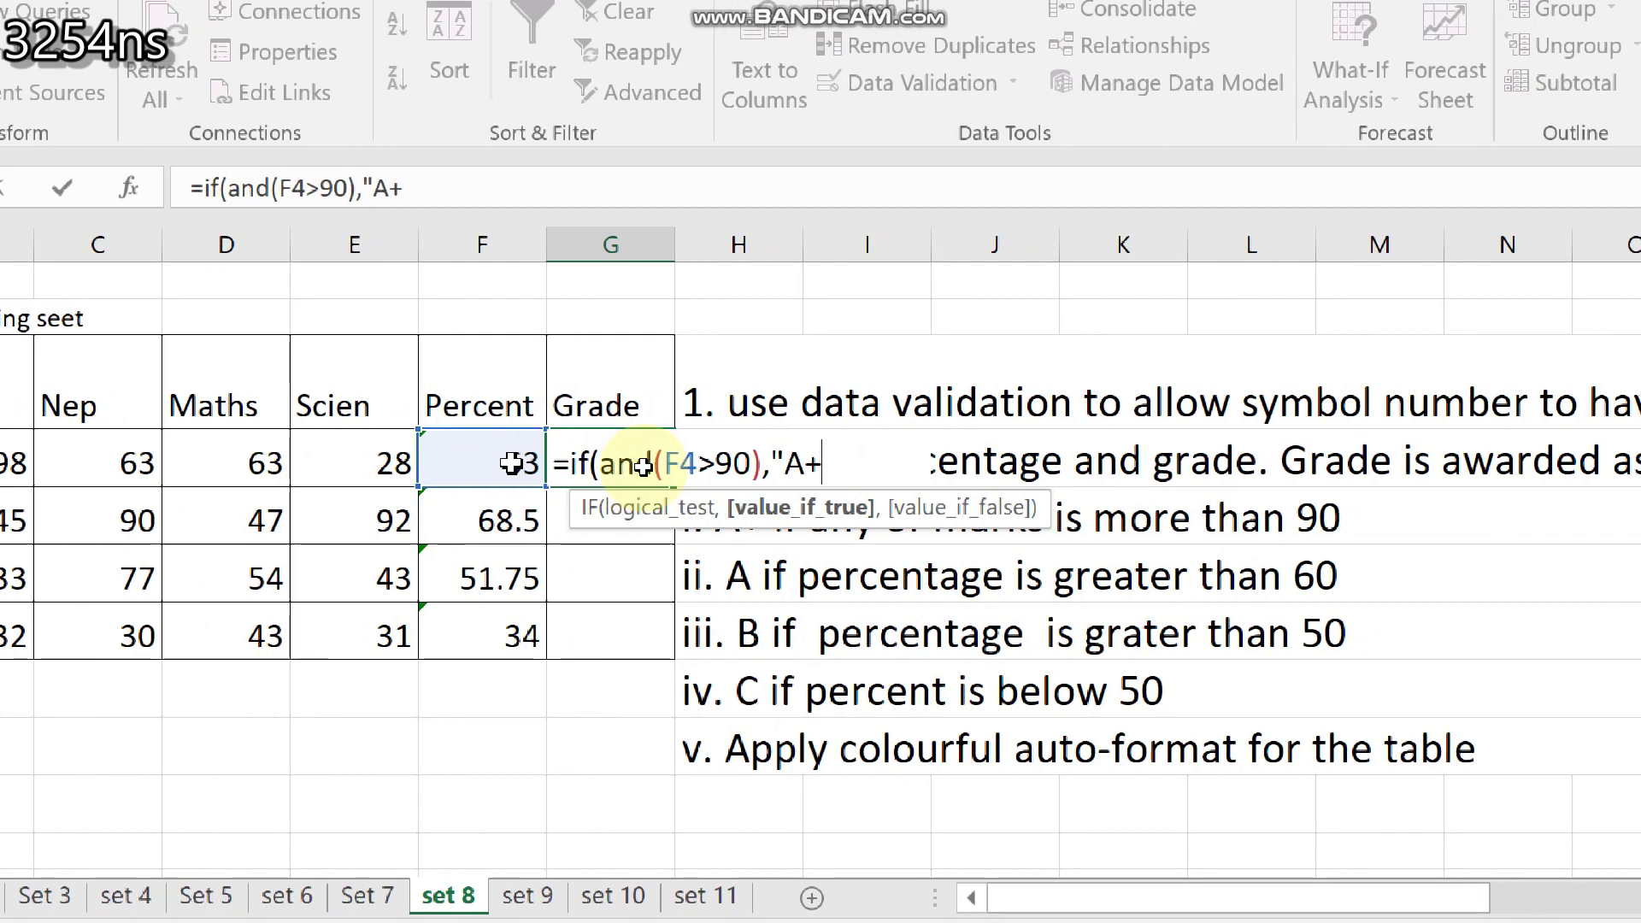
{"action": "type", "text": "+\","}
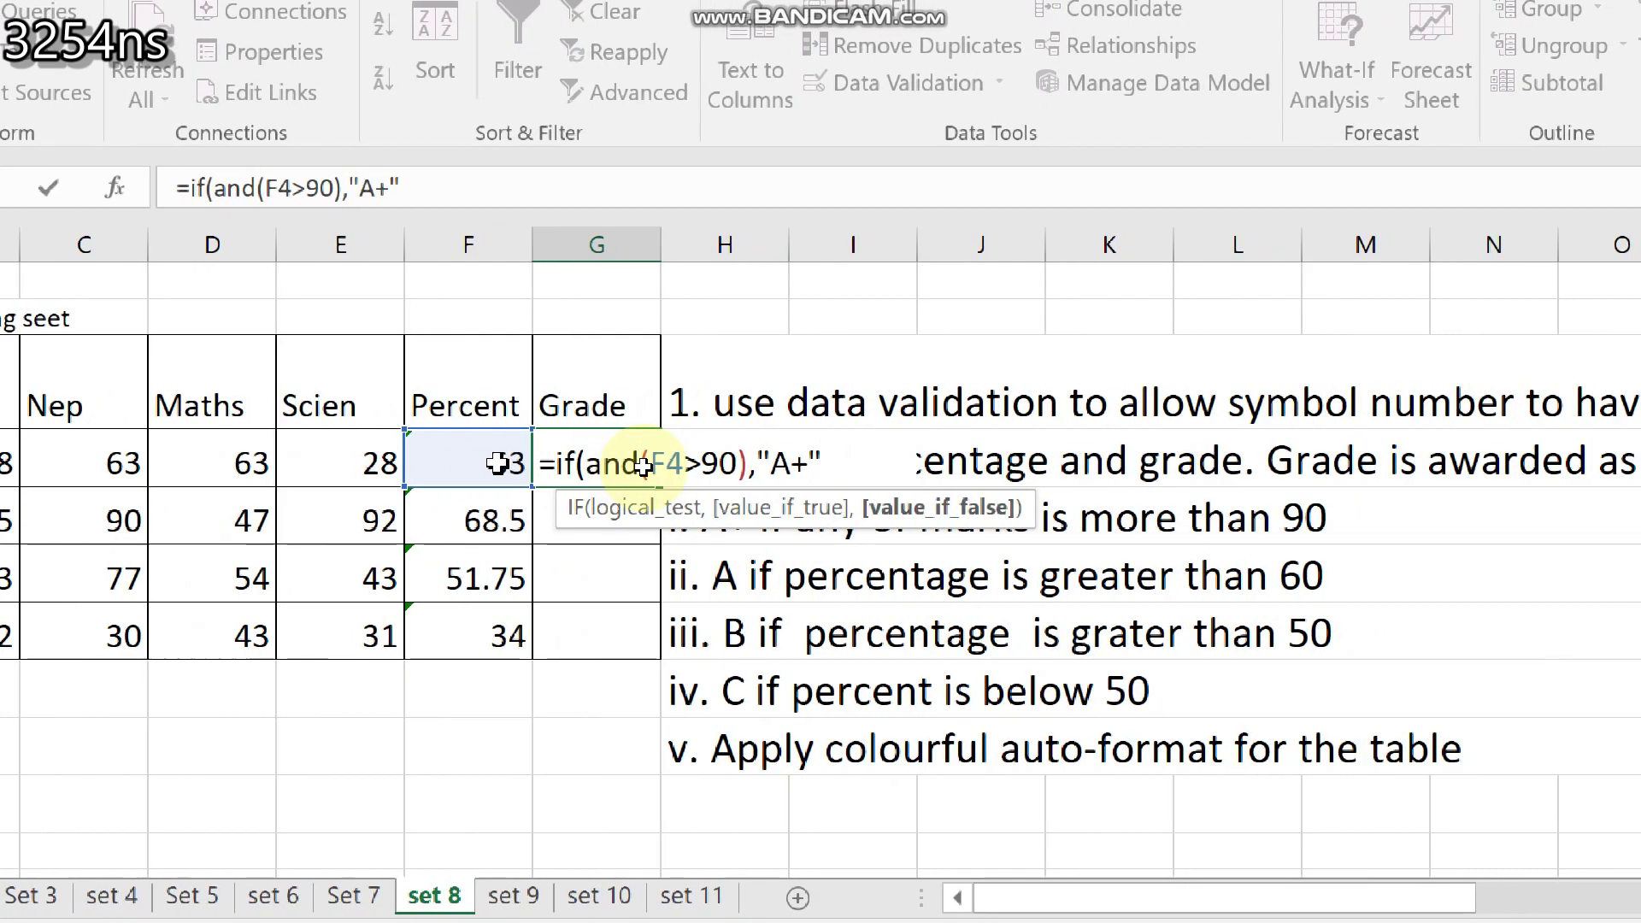
Step: Extend the Grade formula in G4 with if(and(f4>60,f4<=90),"A", to award A above 60 and up to 90
{"action": "type", "text": "if(a"}
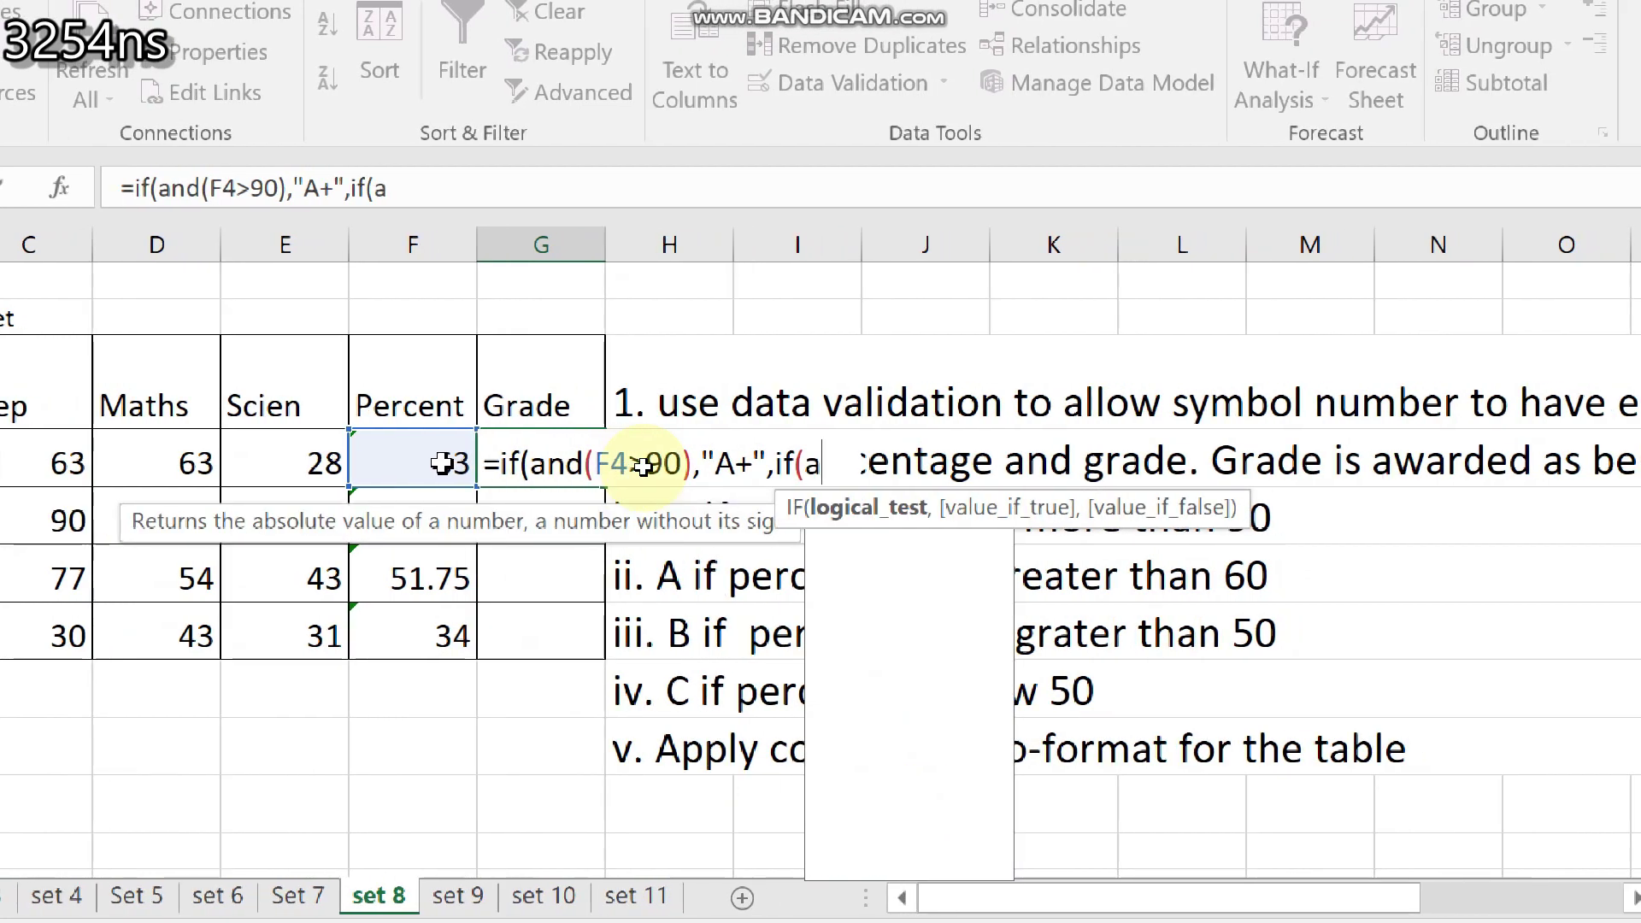
{"action": "type", "text": "nd("}
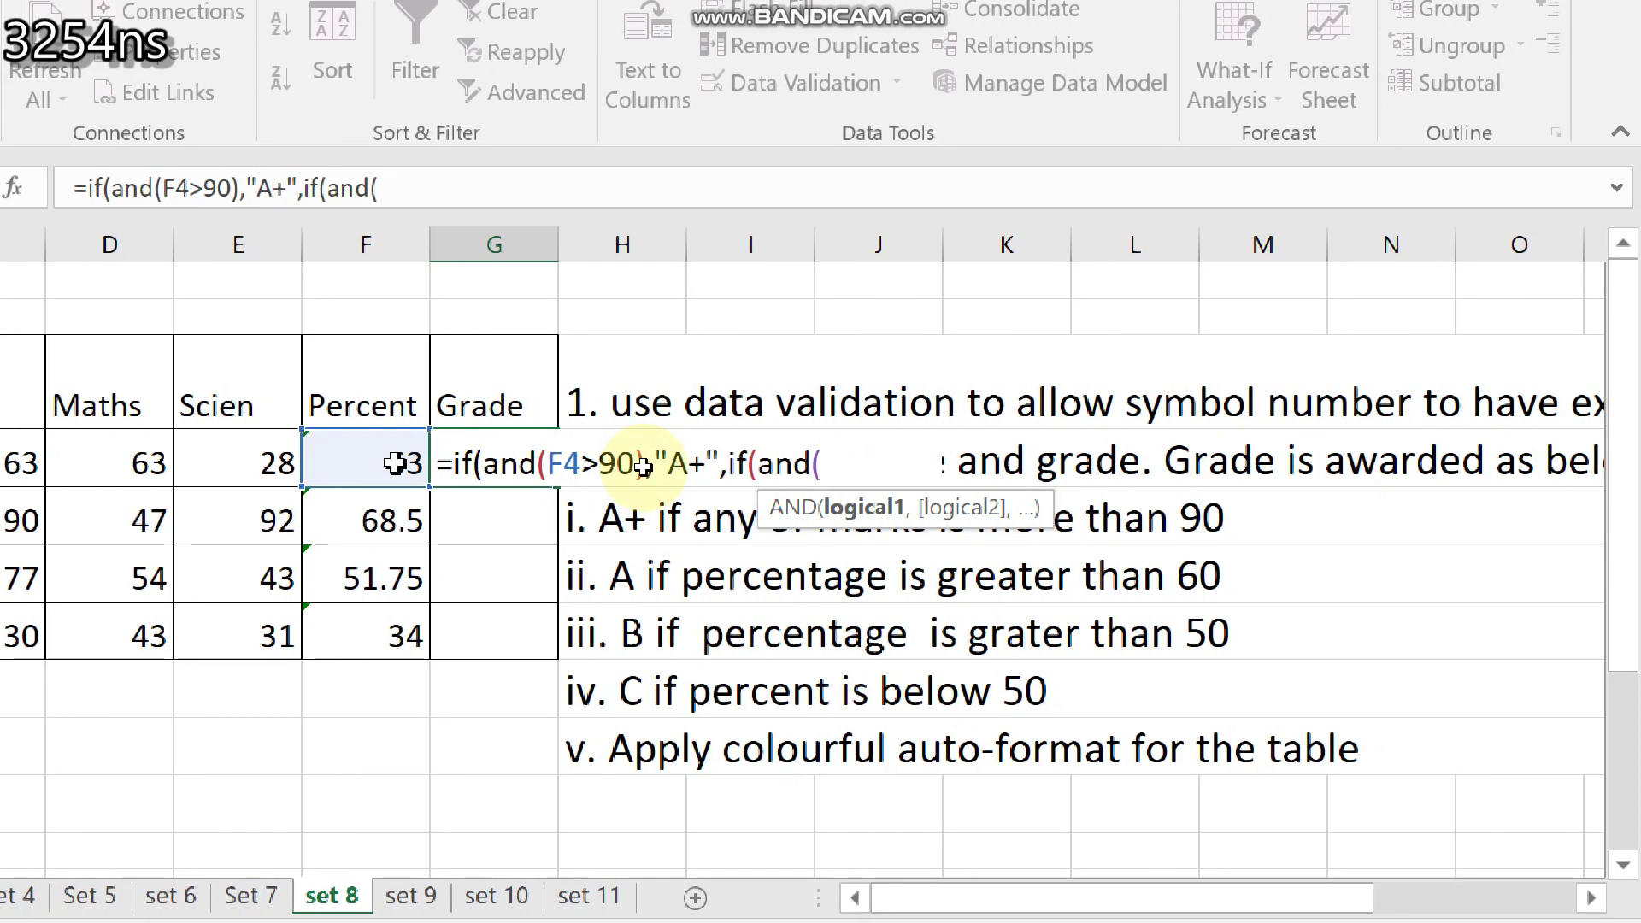
{"action": "type", "text": "f4"}
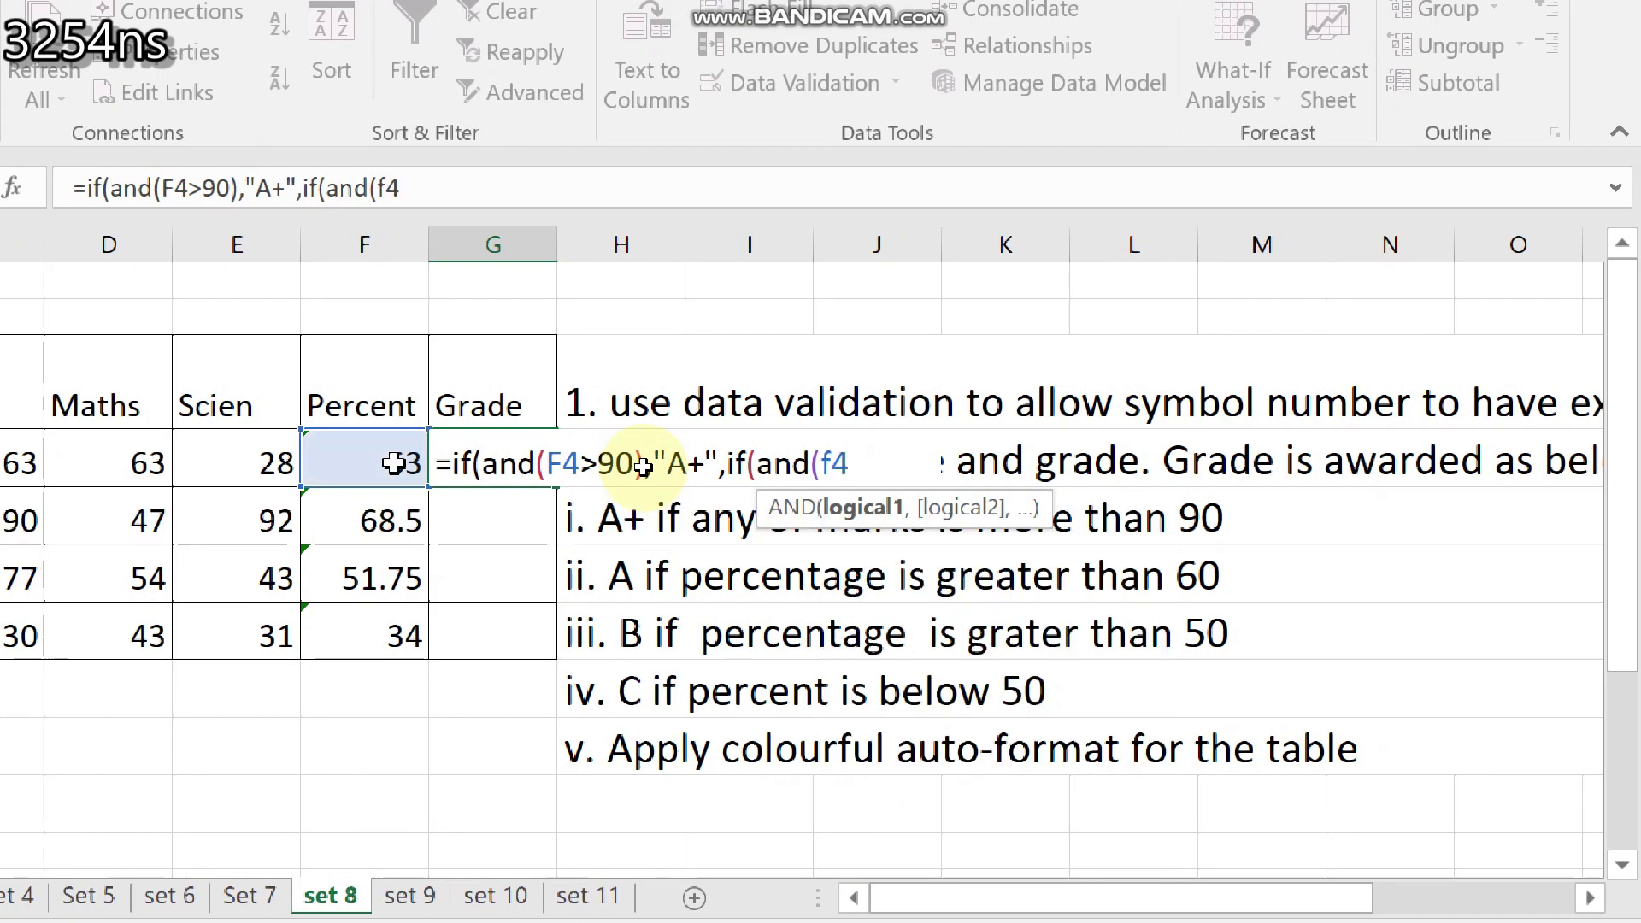
{"action": "type", "text": ">60"}
{"action": "type", "text": ","}
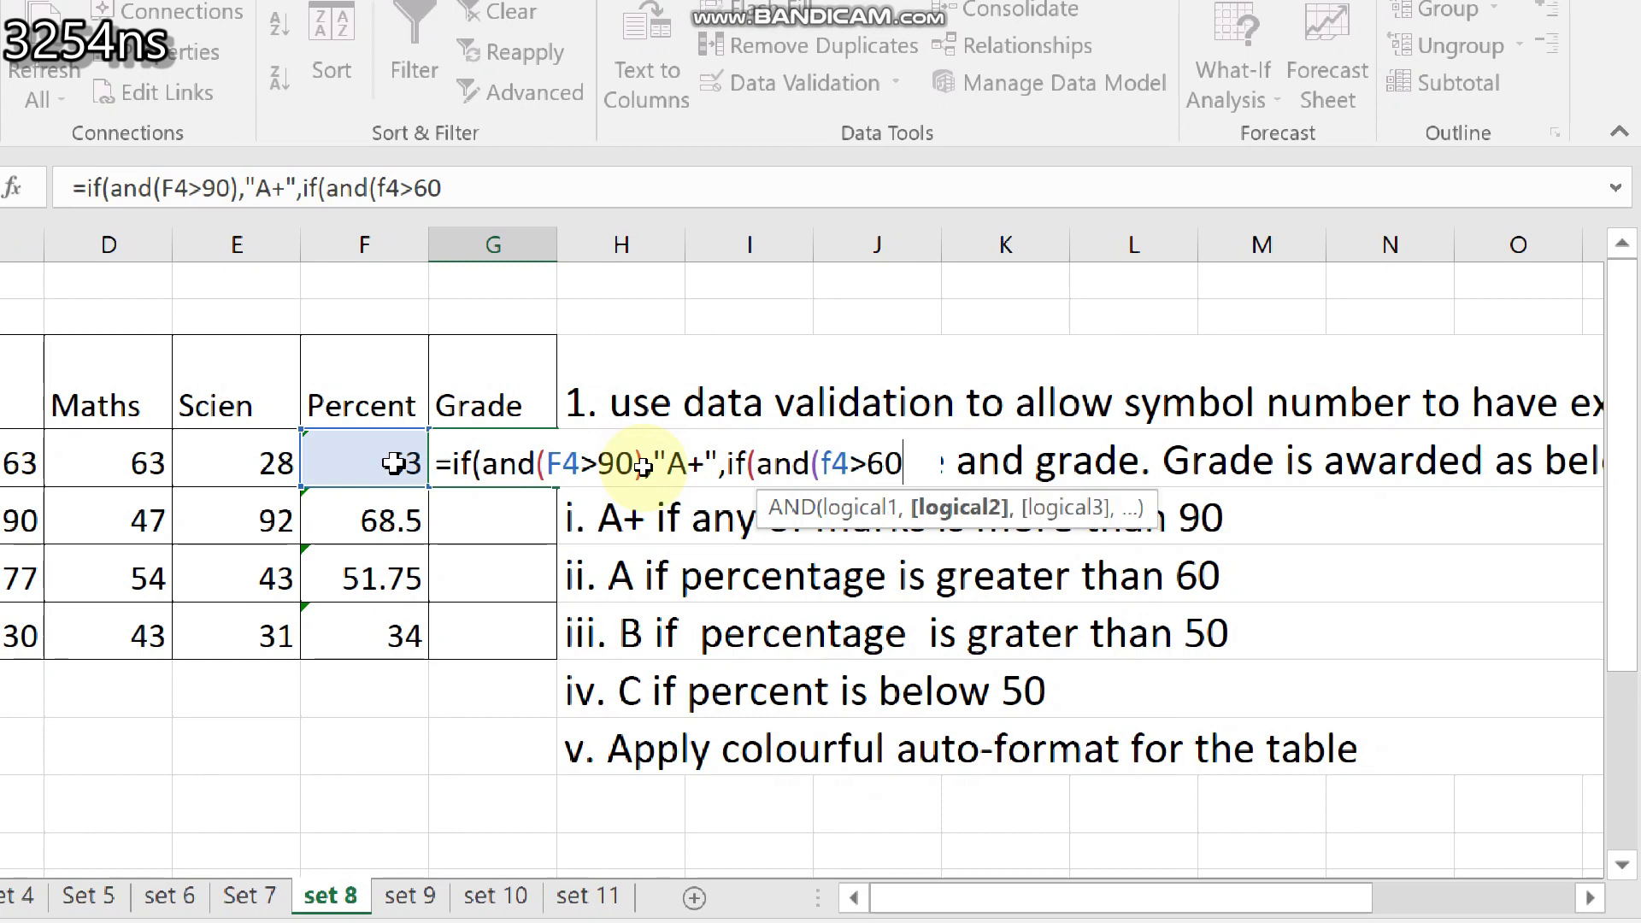
{"action": "type", "text": "f"}
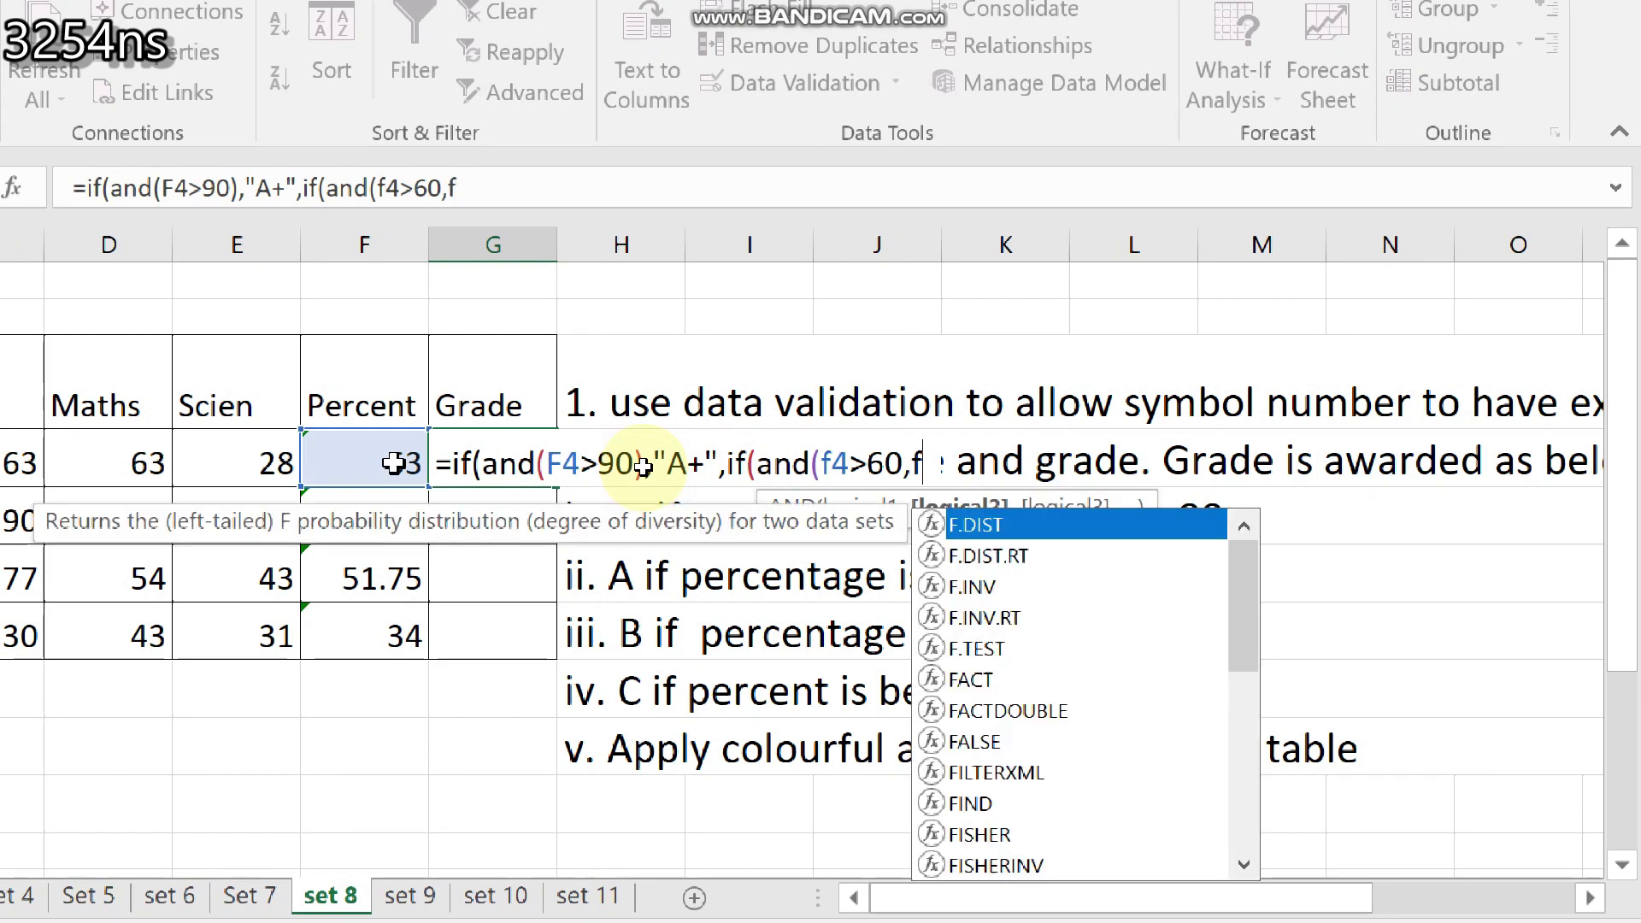
{"action": "type", "text": "4"}
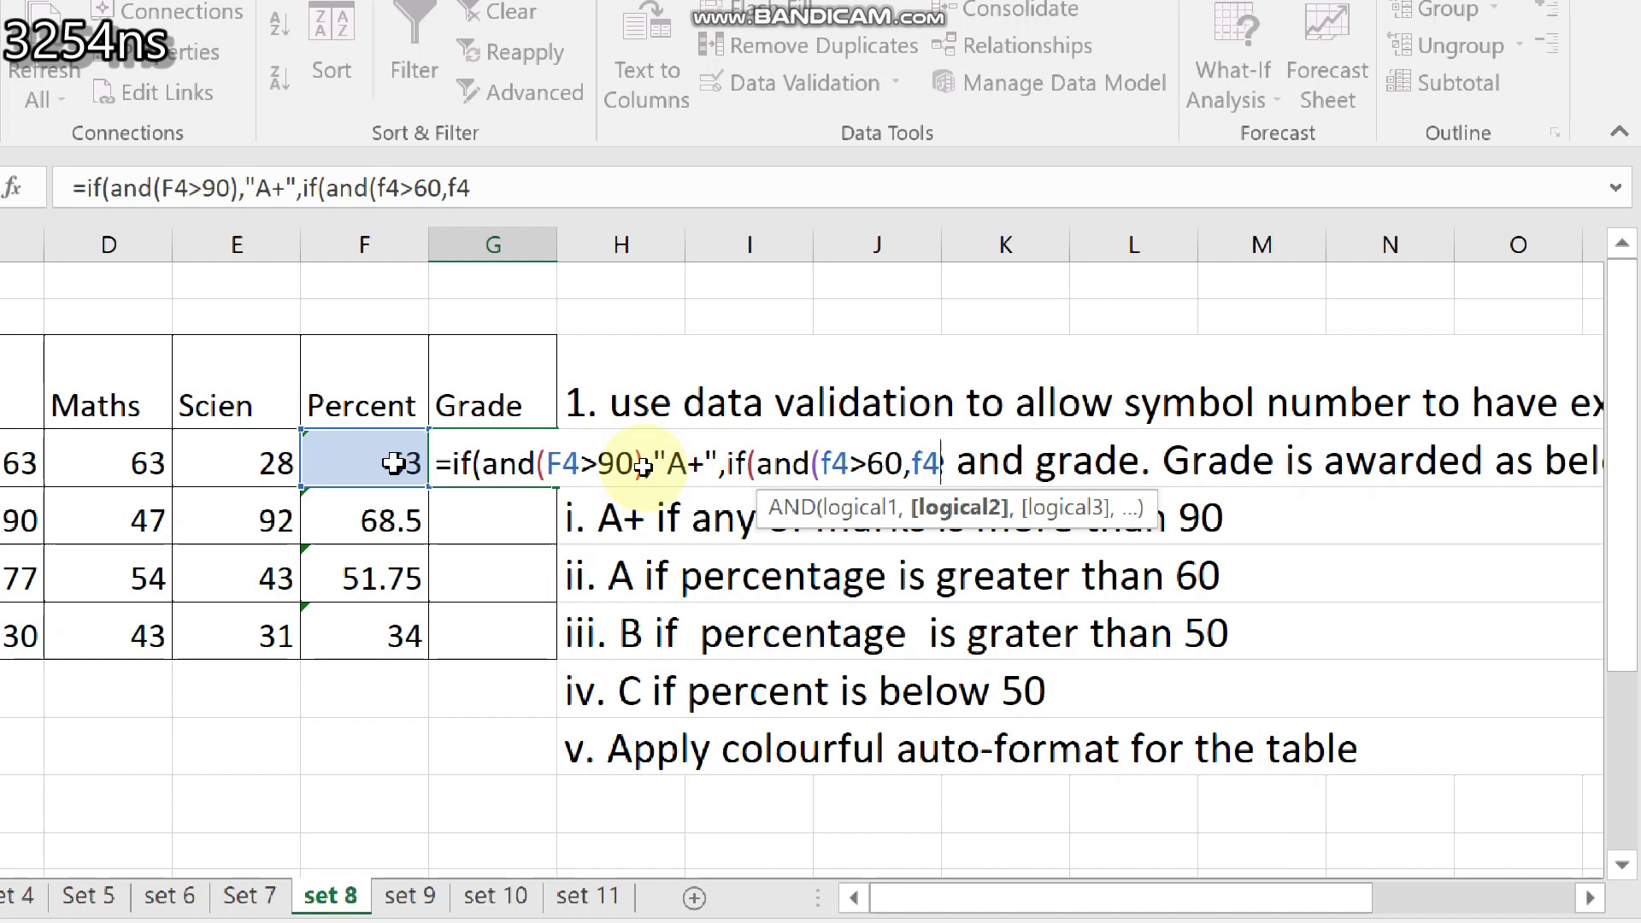
{"action": "type", "text": "<"}
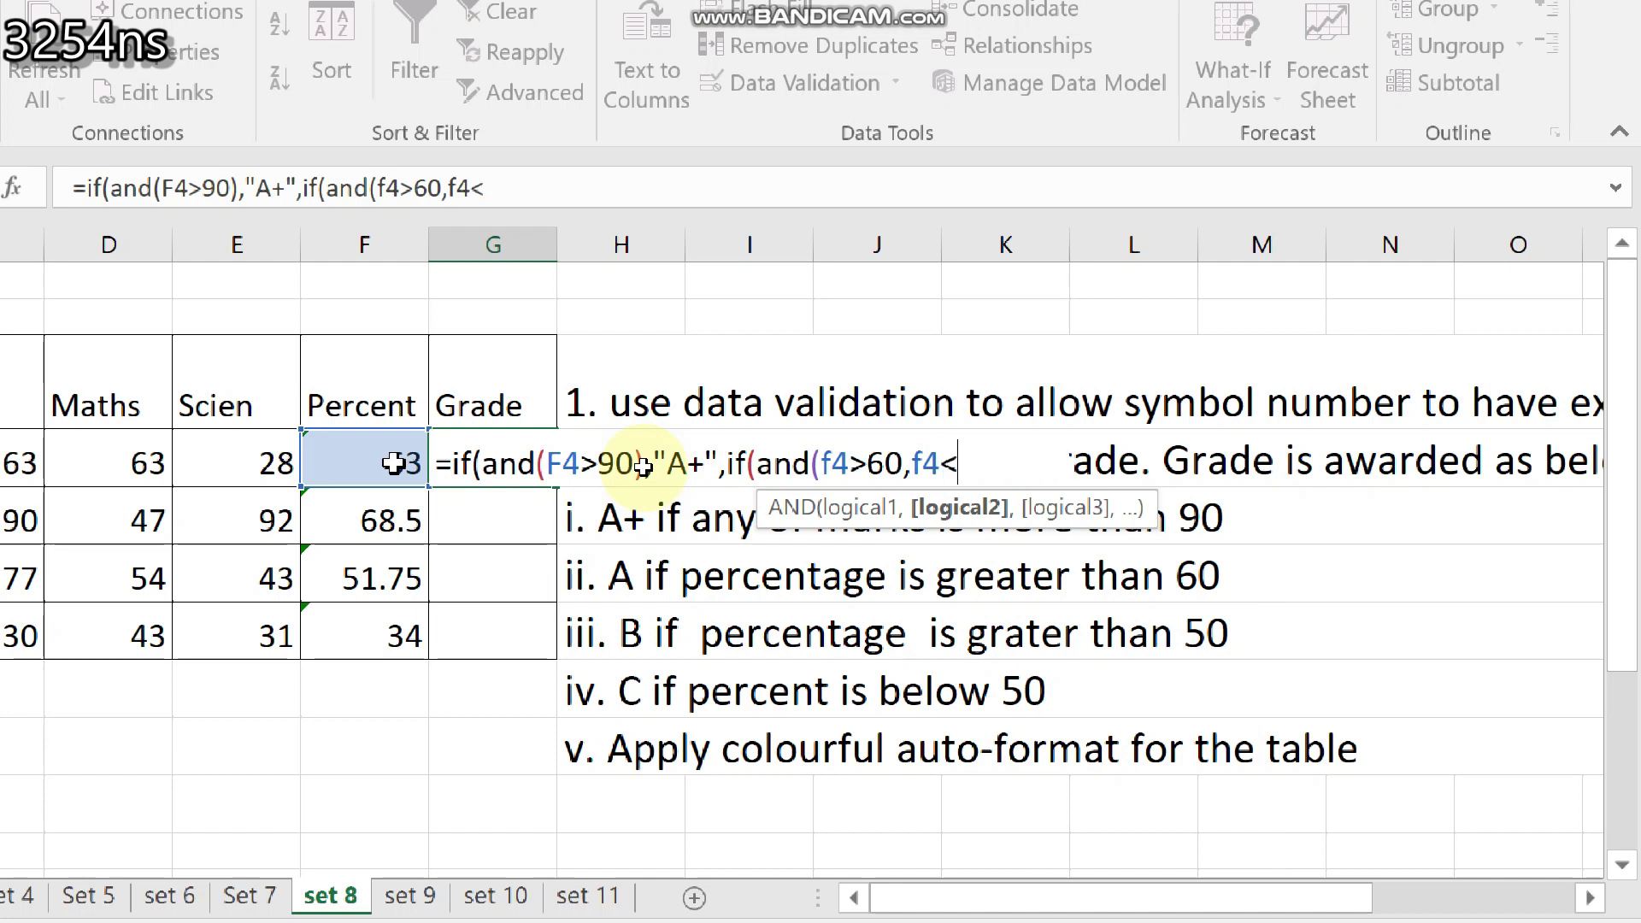
{"action": "type", "text": "=90)"}
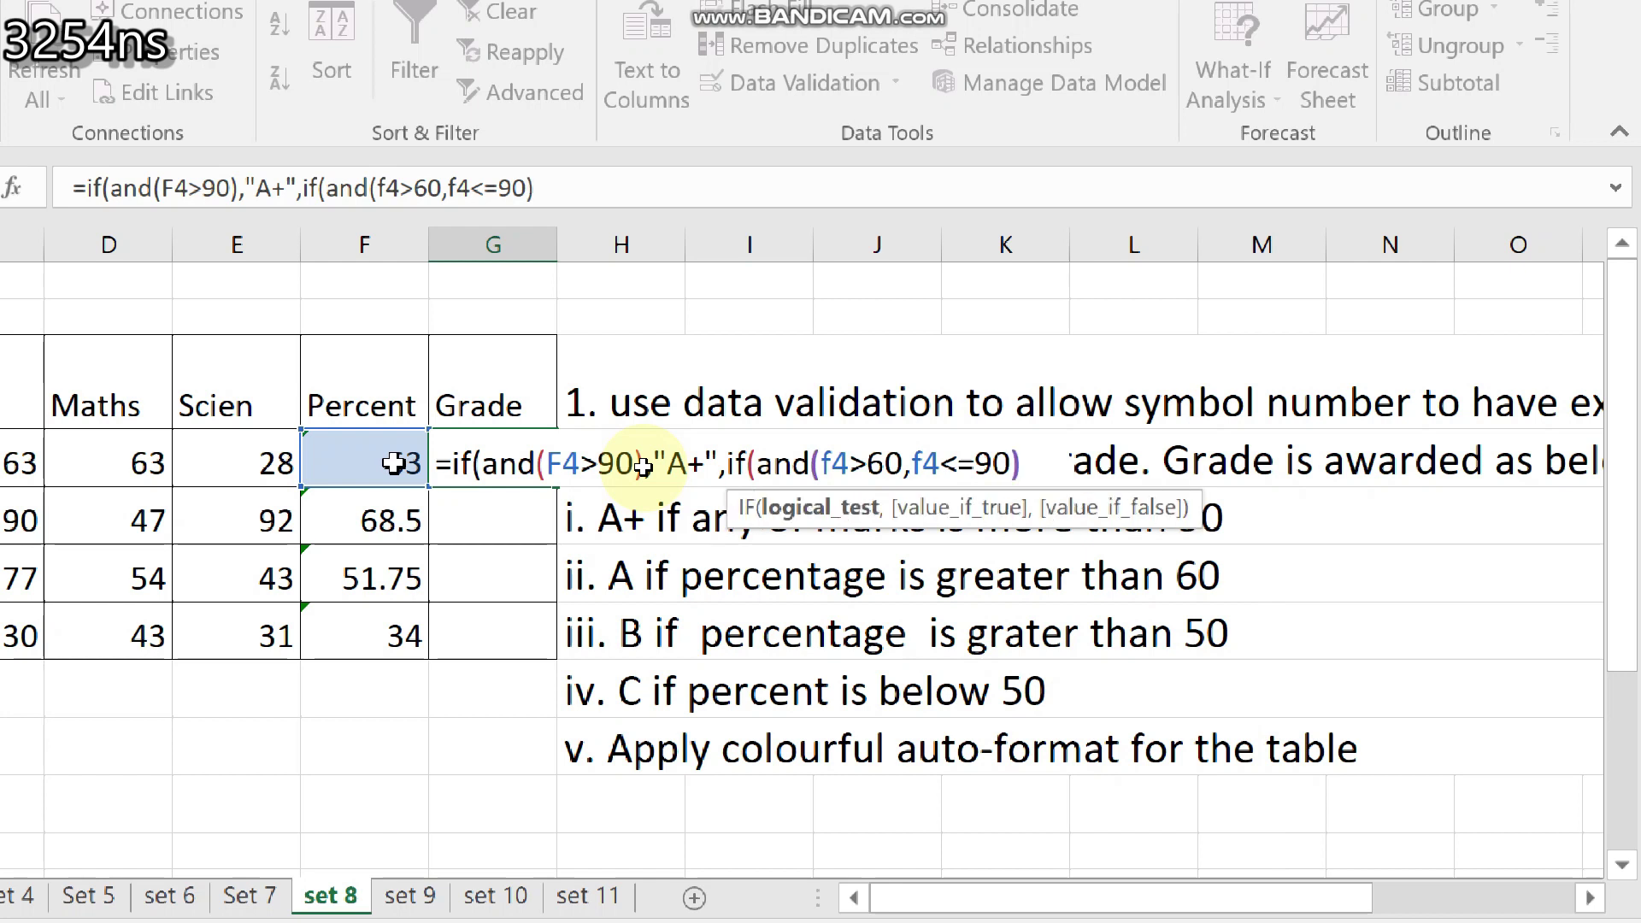
{"action": "type", "text": ",\""}
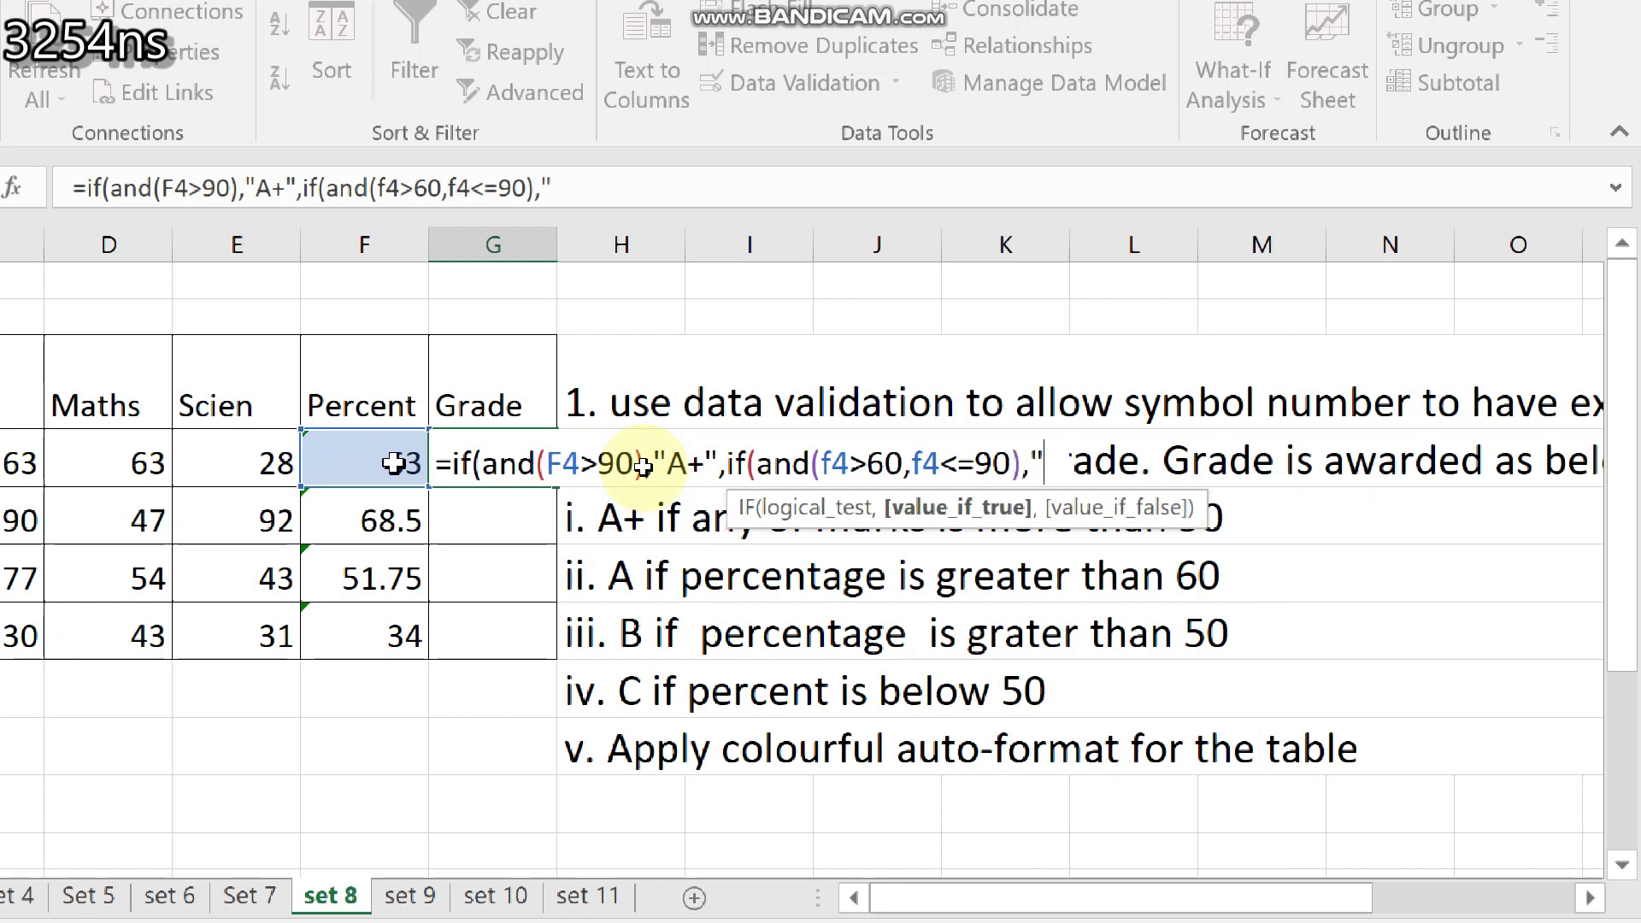
{"action": "type", "text": "B"}
{"action": "key", "text": "BackSpace"}
{"action": "type", "text": "A\","}
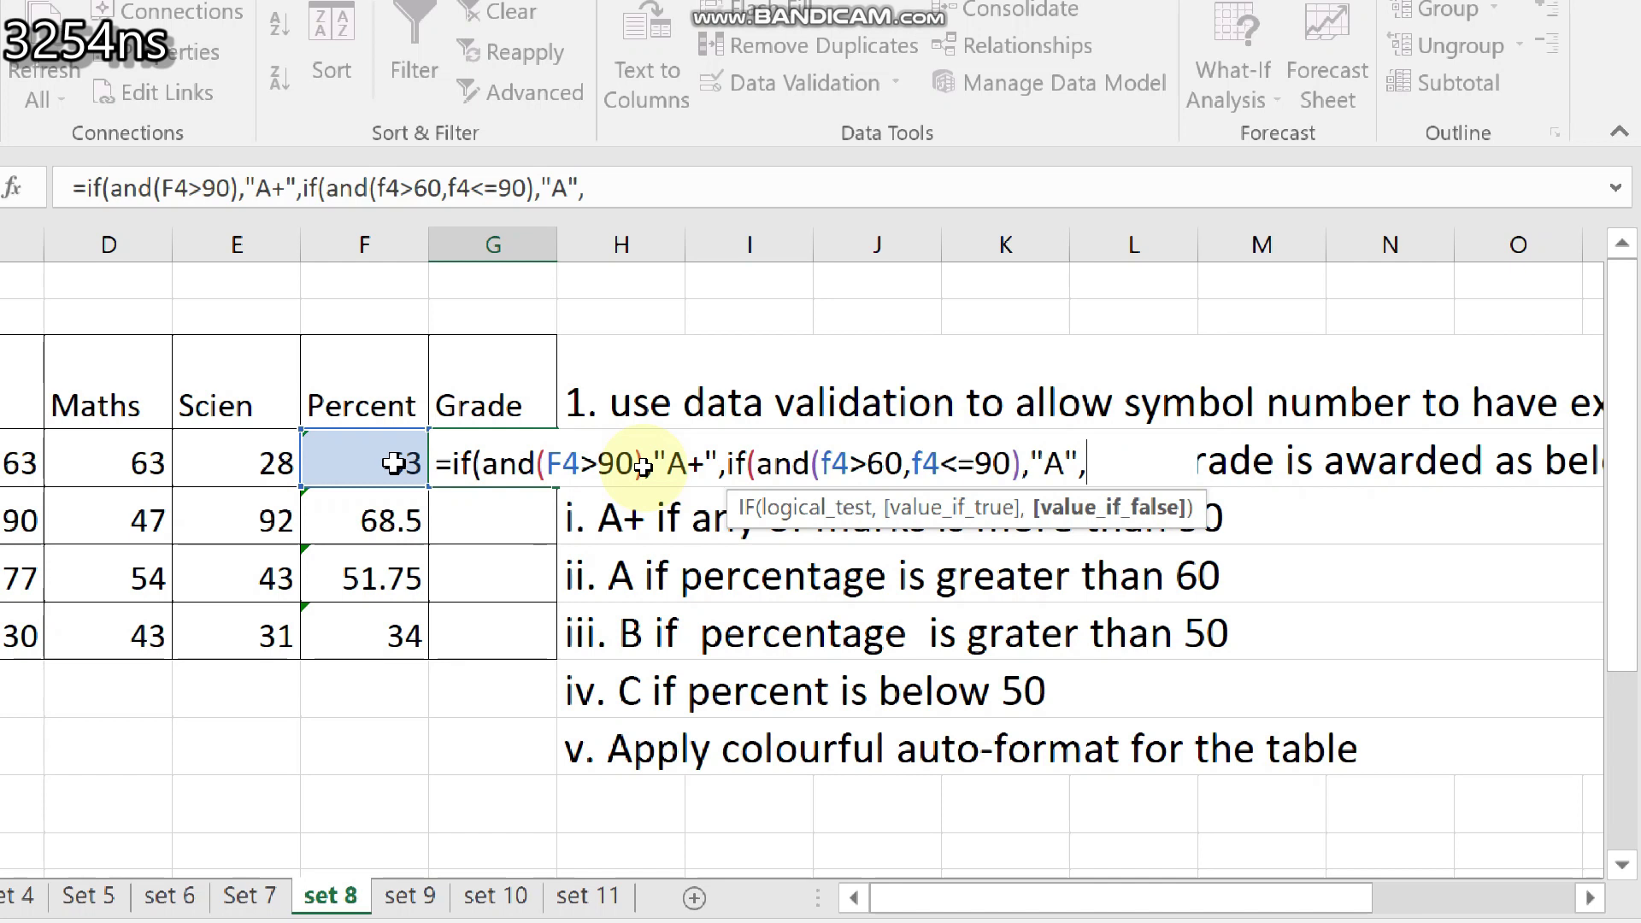
Step: Nest if(and(f4>50,f4<=60),"B", in the G4 Grade formula to award B above 50 and up to 60
{"action": "type", "text": "if"}
{"action": "type", "text": "(am"}
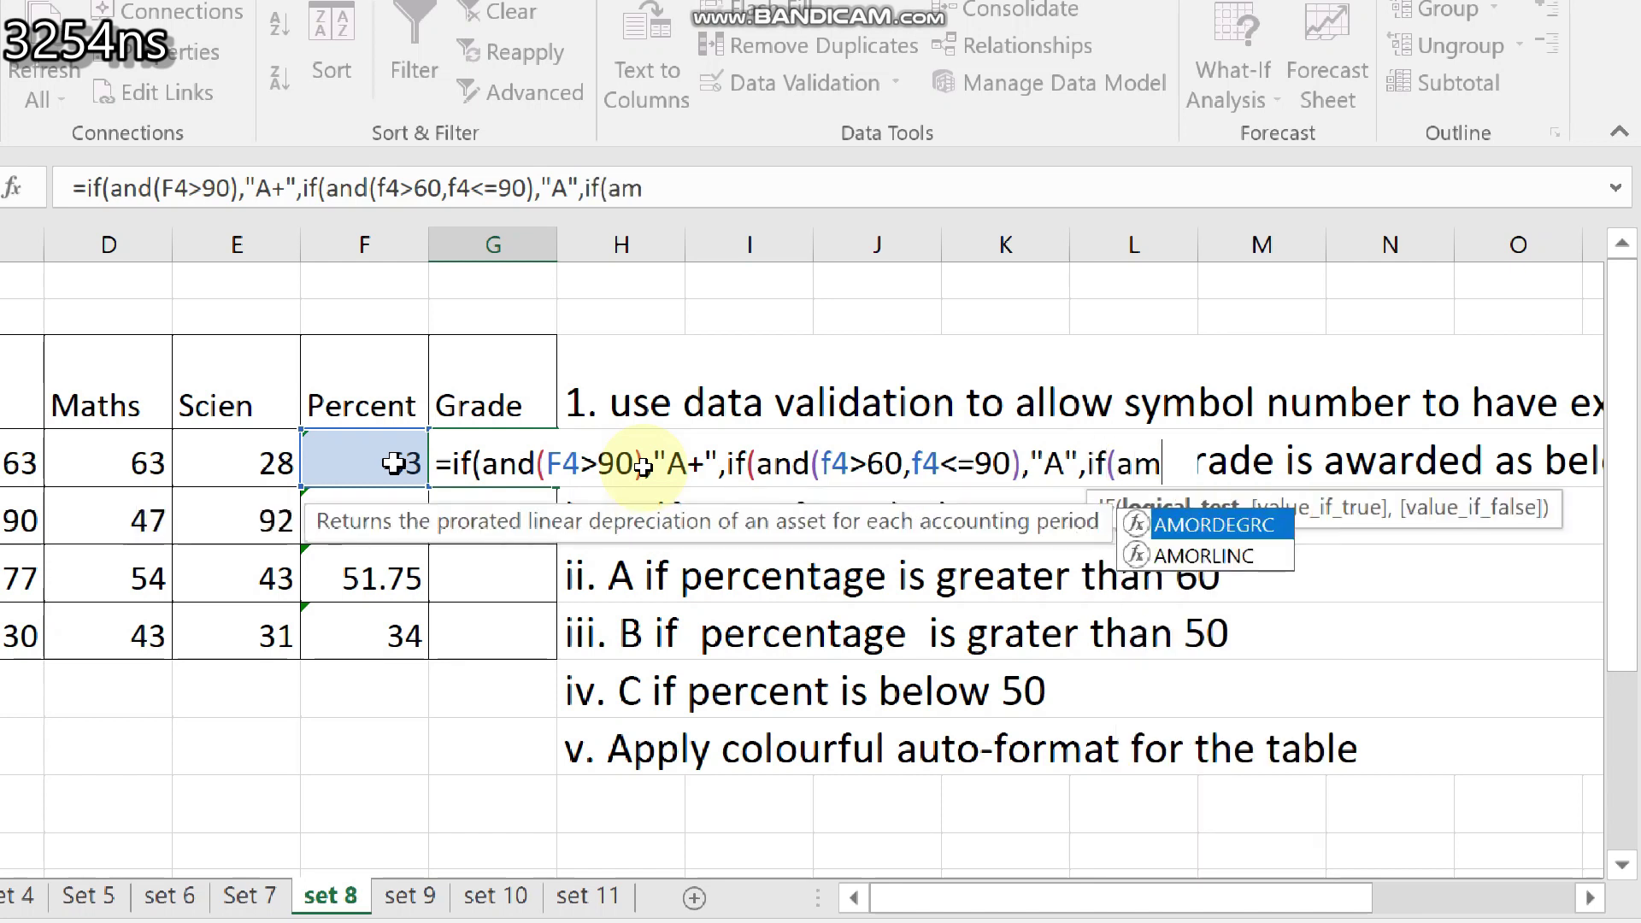
{"action": "key", "text": "BackSpace"}
{"action": "type", "text": "nd("}
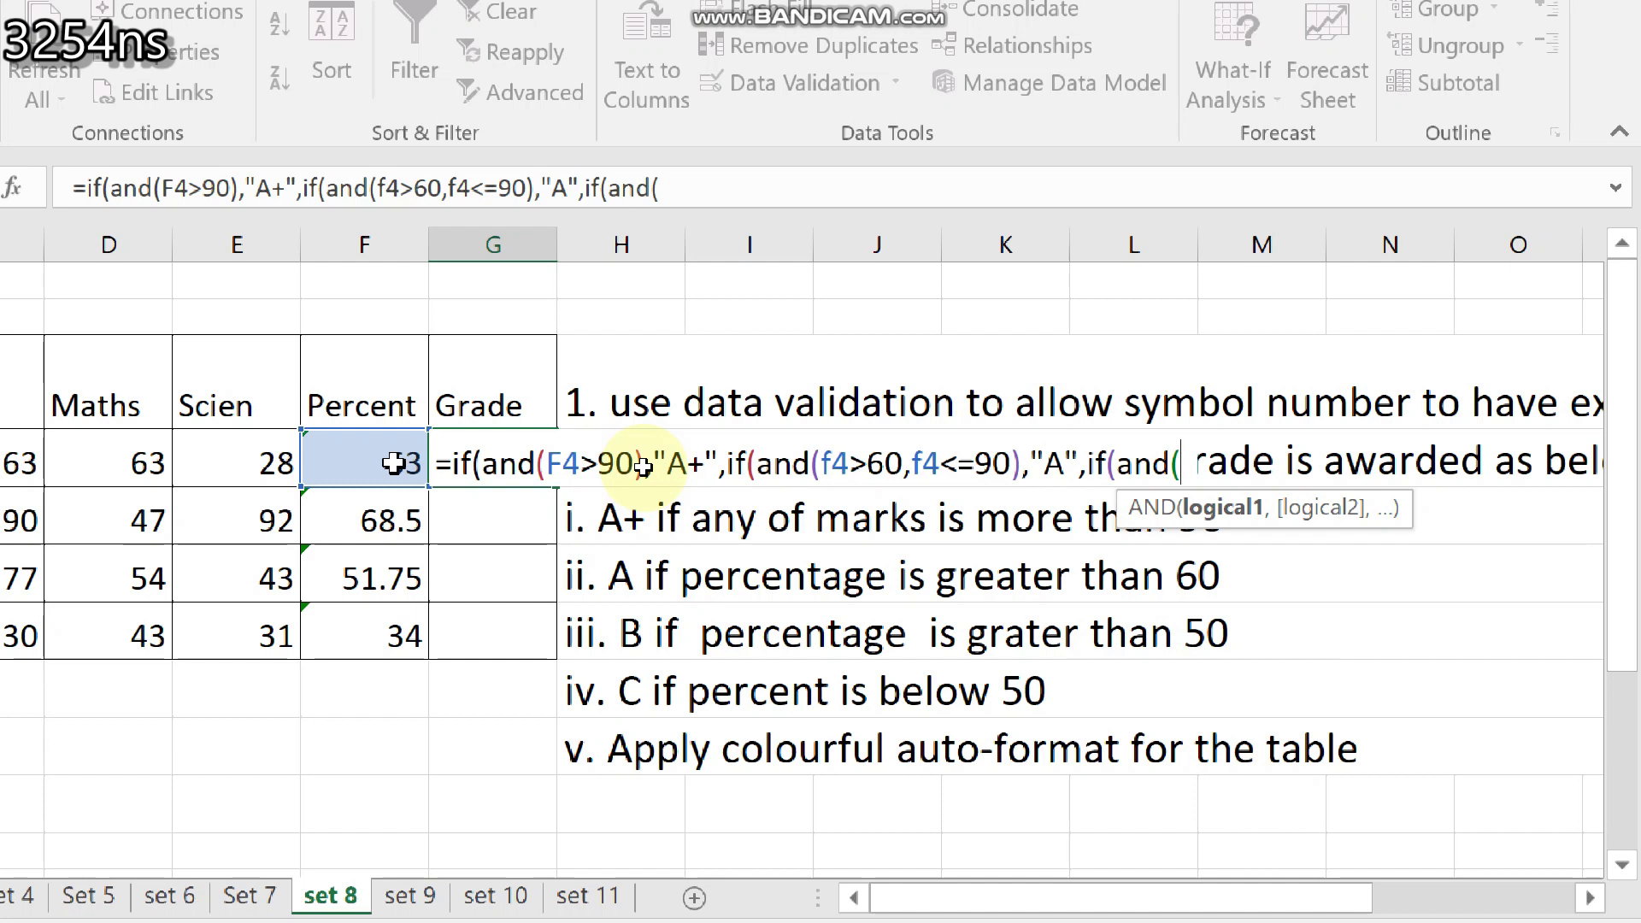
{"action": "type", "text": "f"}
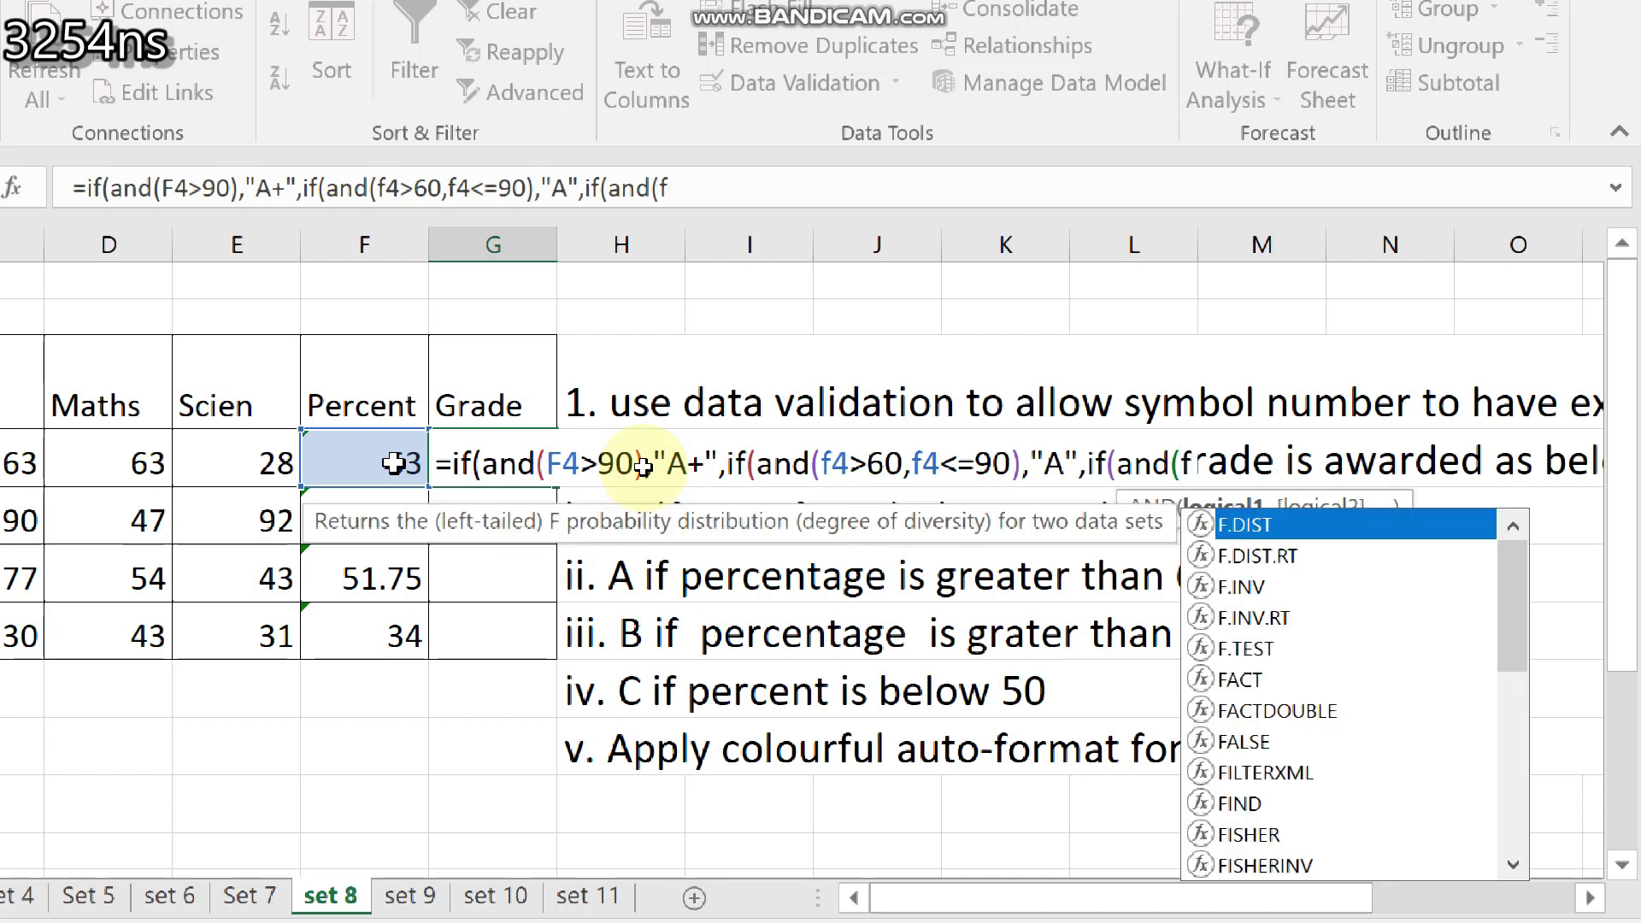
{"action": "type", "text": "4>"}
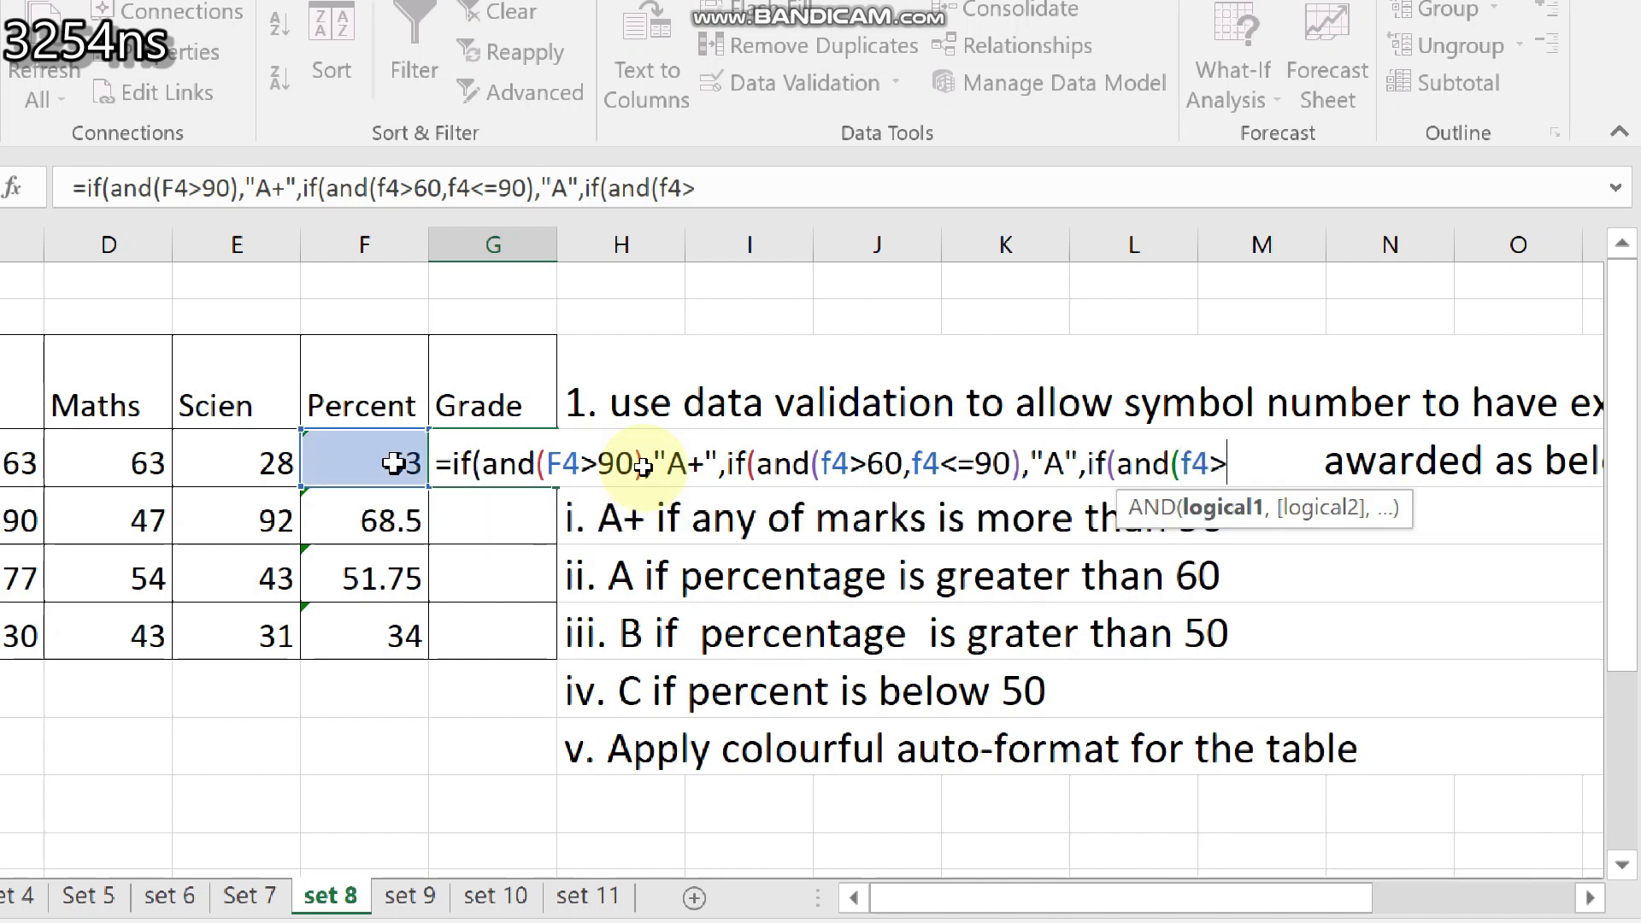
{"action": "type", "text": "5"}
{"action": "type", "text": "0"}
{"action": "type", "text": ",f"}
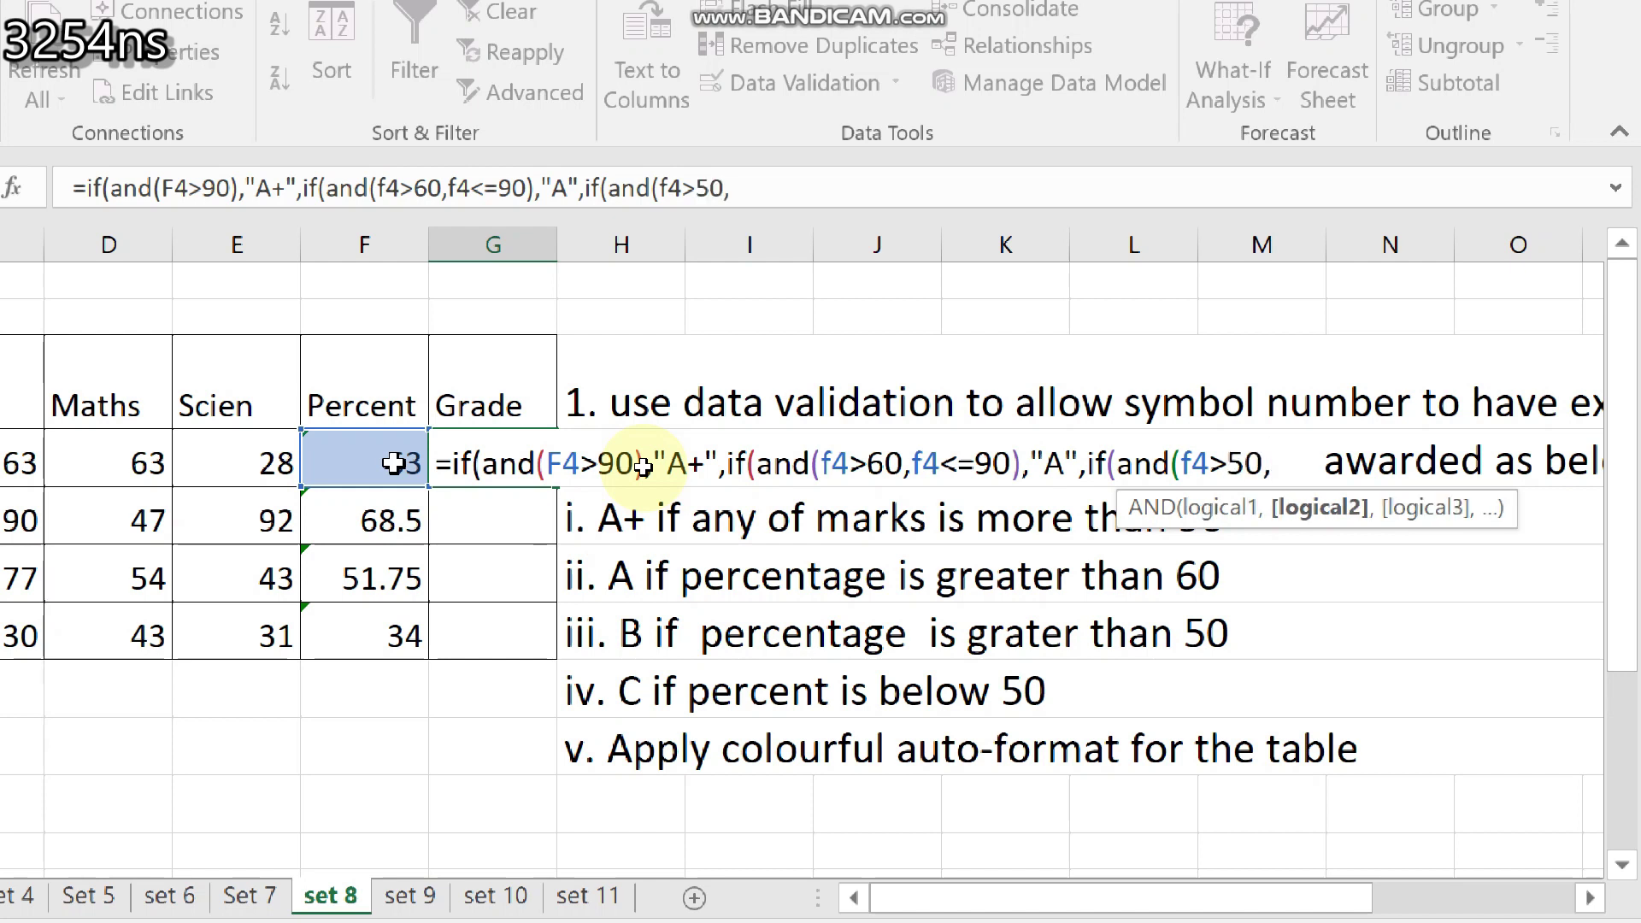
{"action": "type", "text": "%"}
{"action": "key", "text": "BackSpace"}
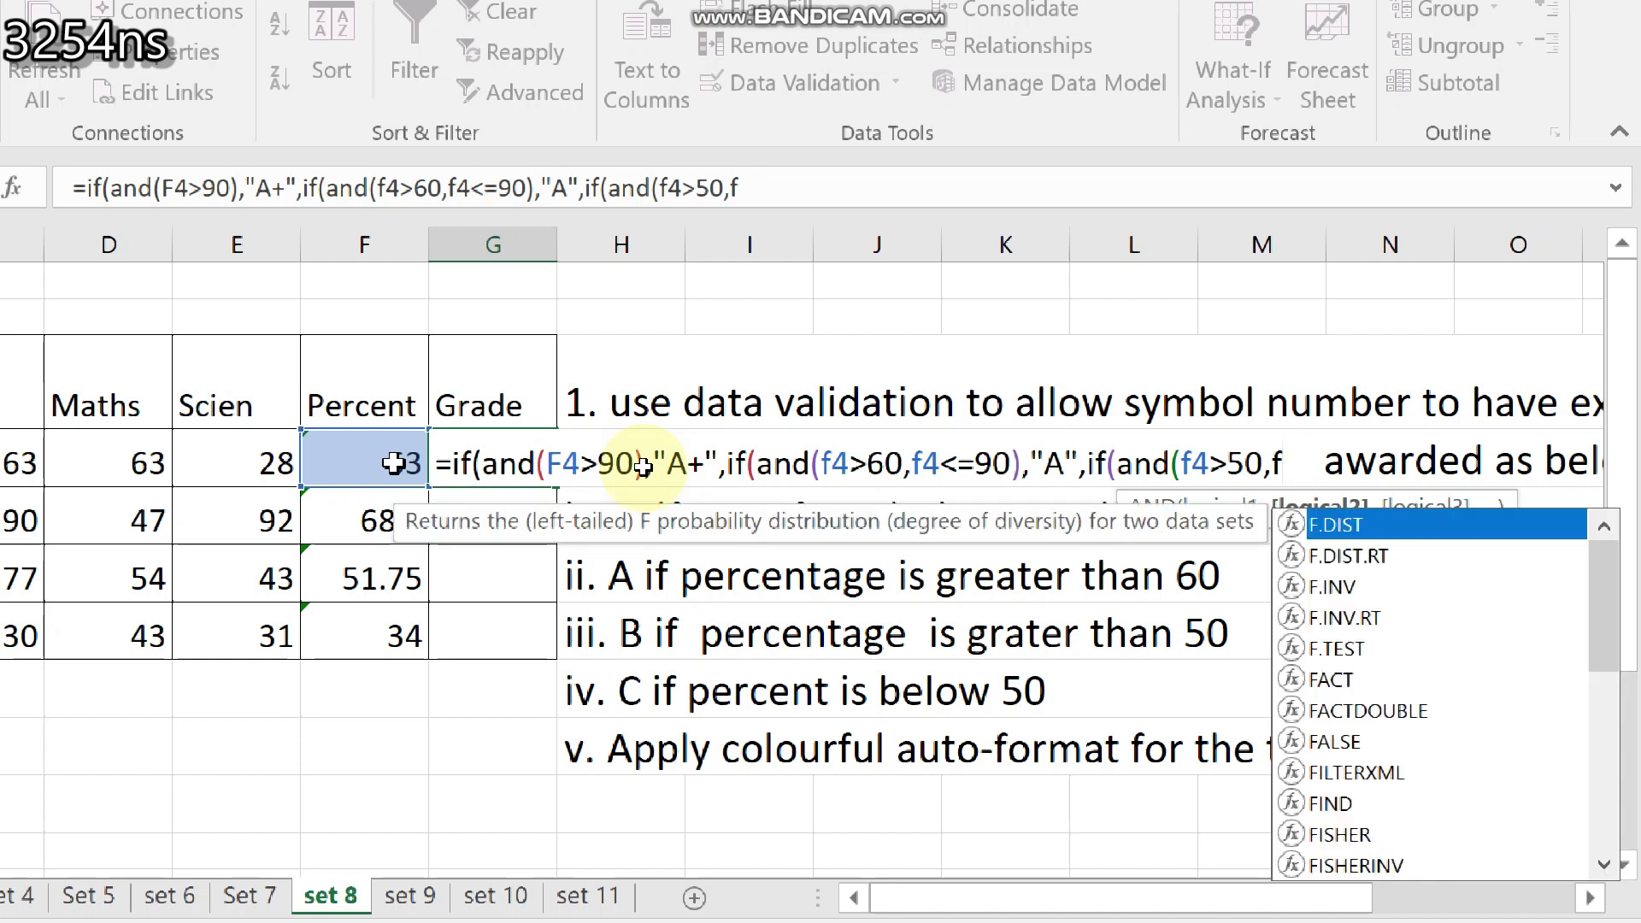
{"action": "type", "text": "4"}
{"action": "type", "text": "<="}
{"action": "type", "text": "60"}
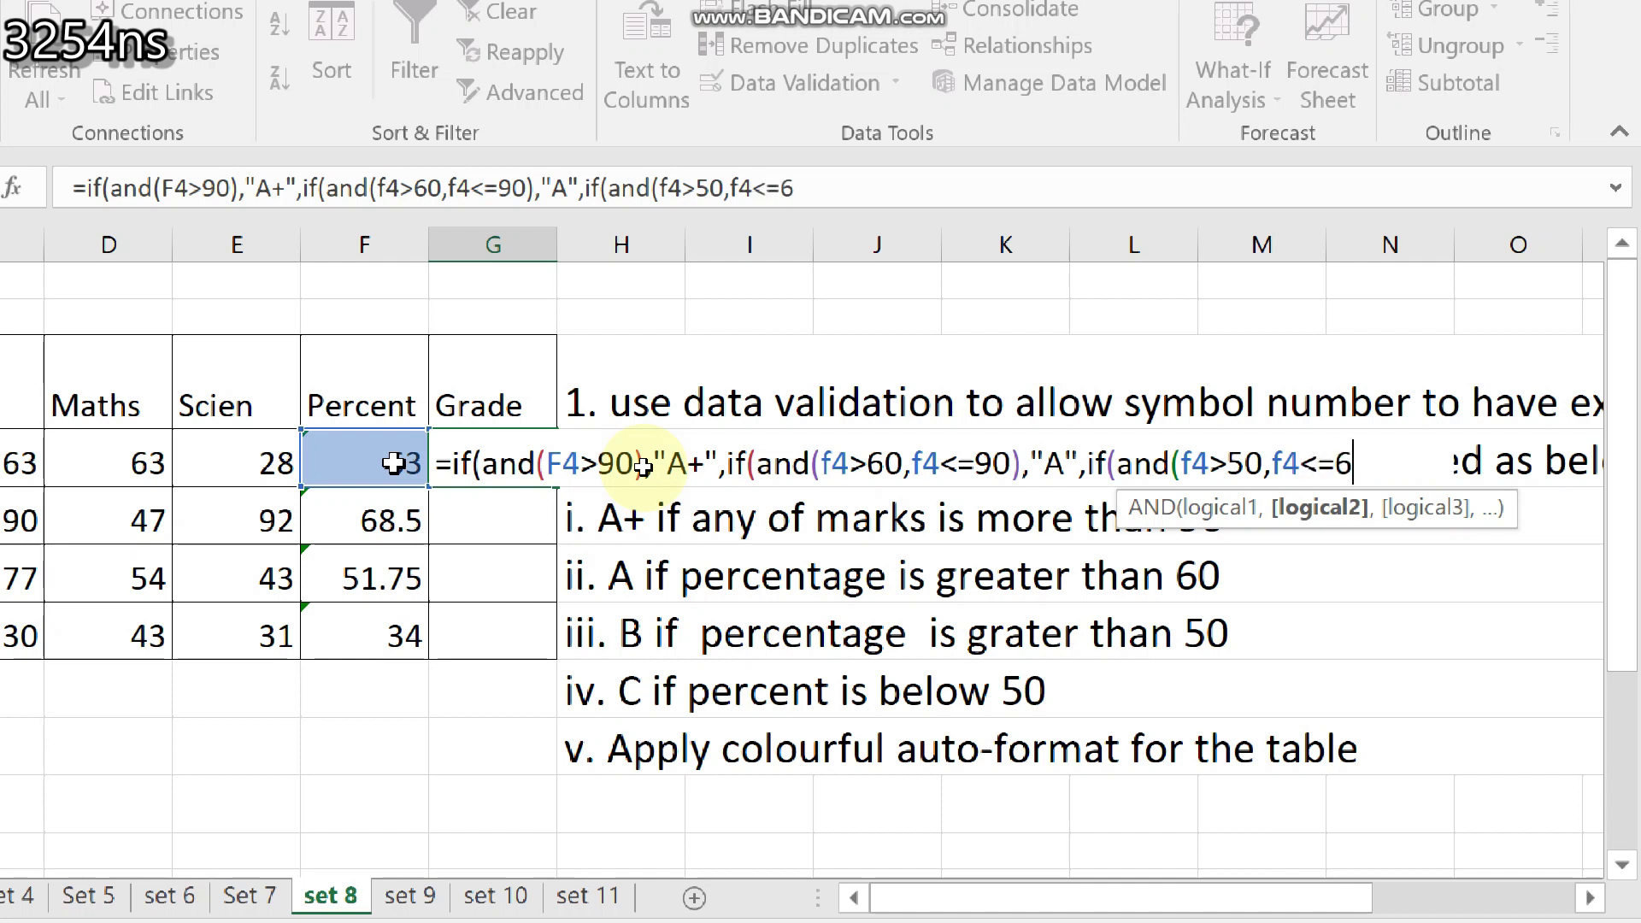
{"action": "type", "text": "),"}
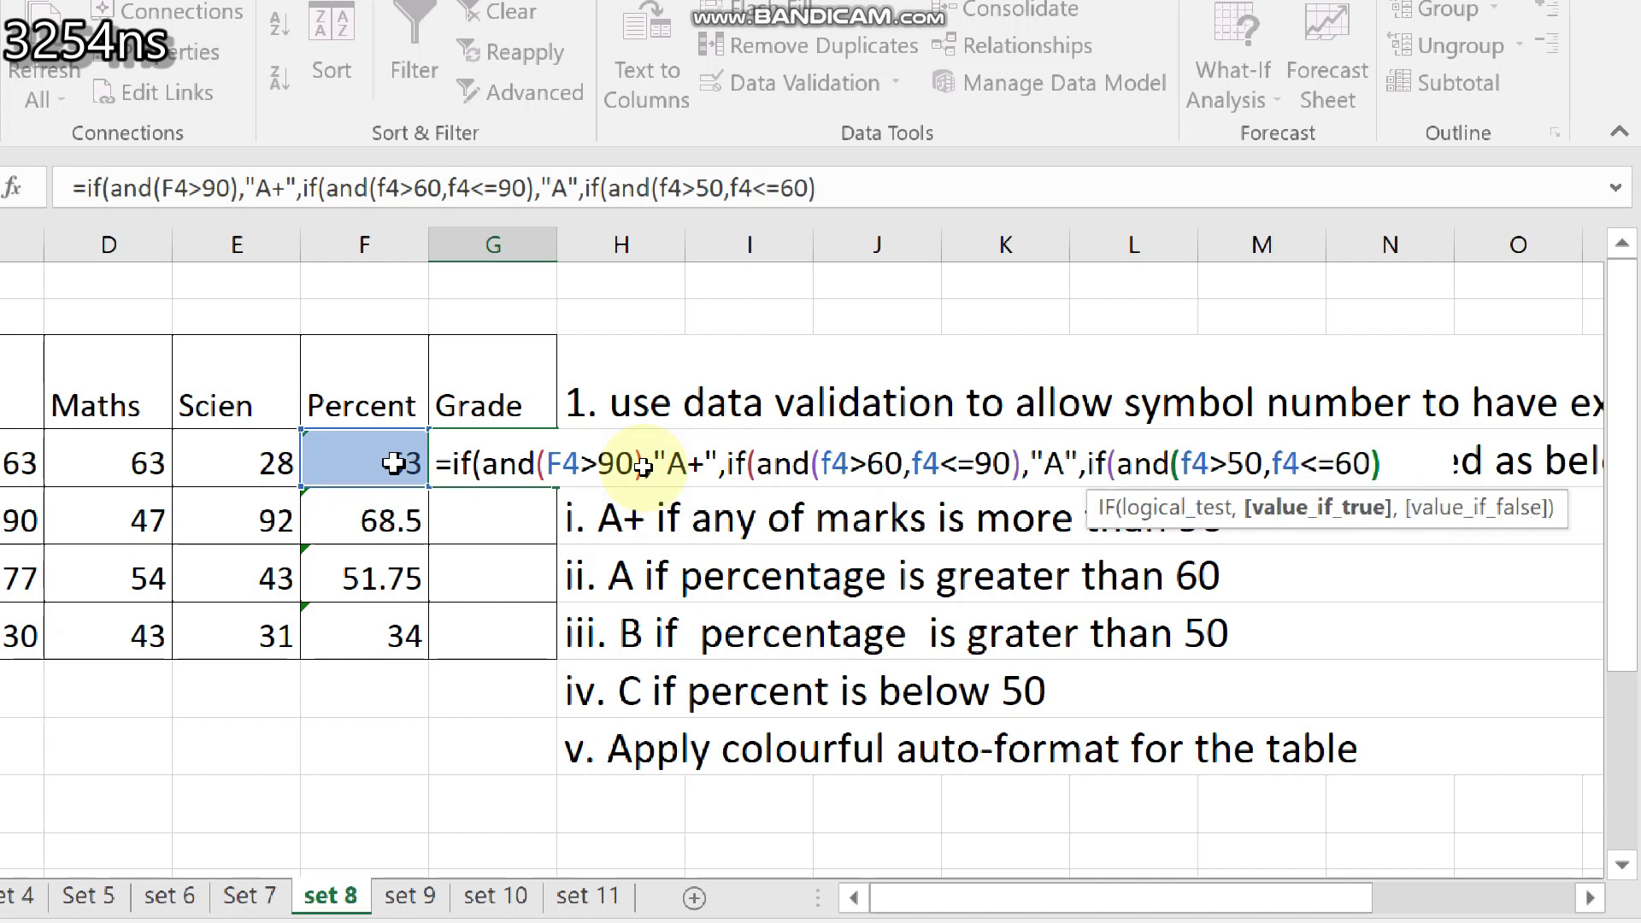
{"action": "type", "text": "\"B\",\""}
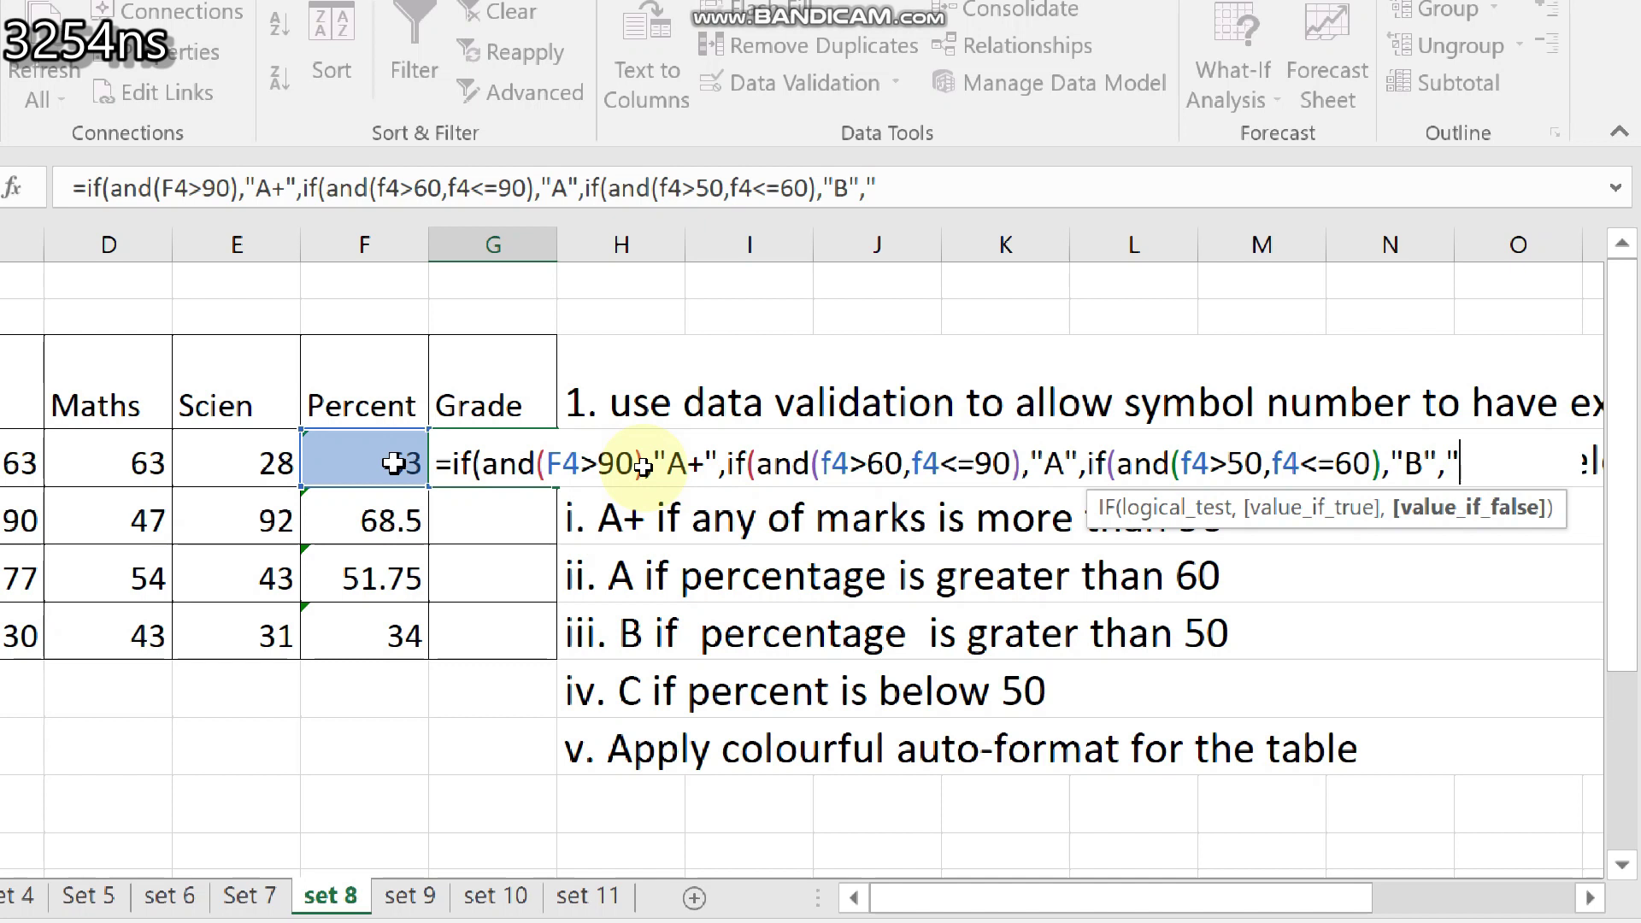
Step: Finish the G4 Grade formula with "C" as the fallback grade and copy it down through G7
{"action": "type", "text": "C\")"}
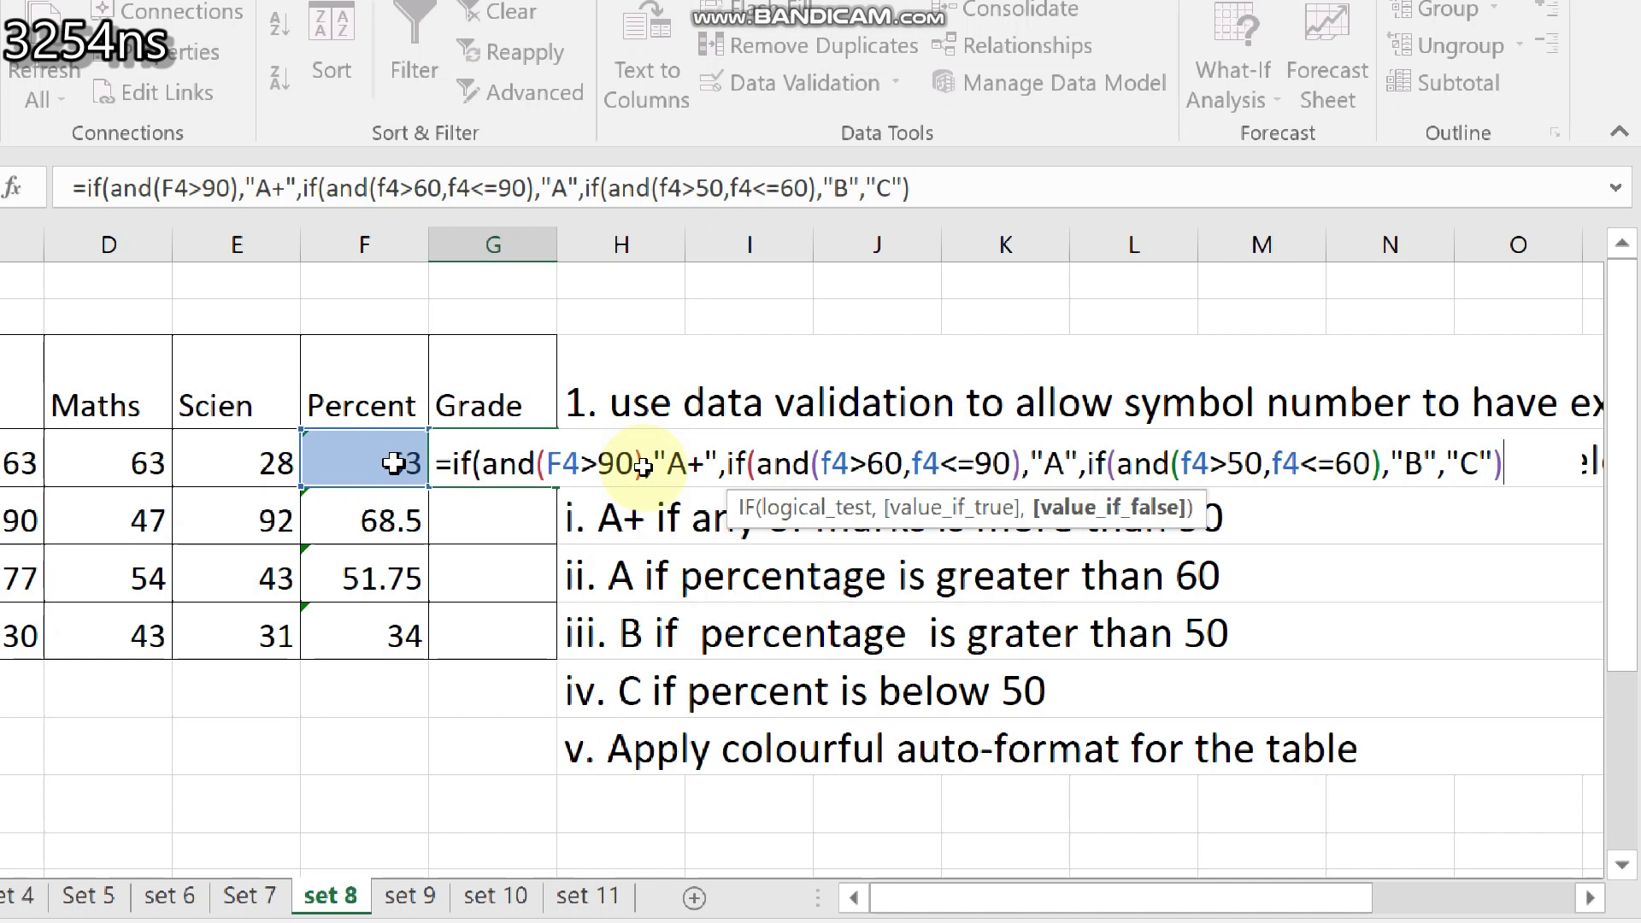
{"action": "key", "text": "Return"}
{"action": "key", "text": "Return"}
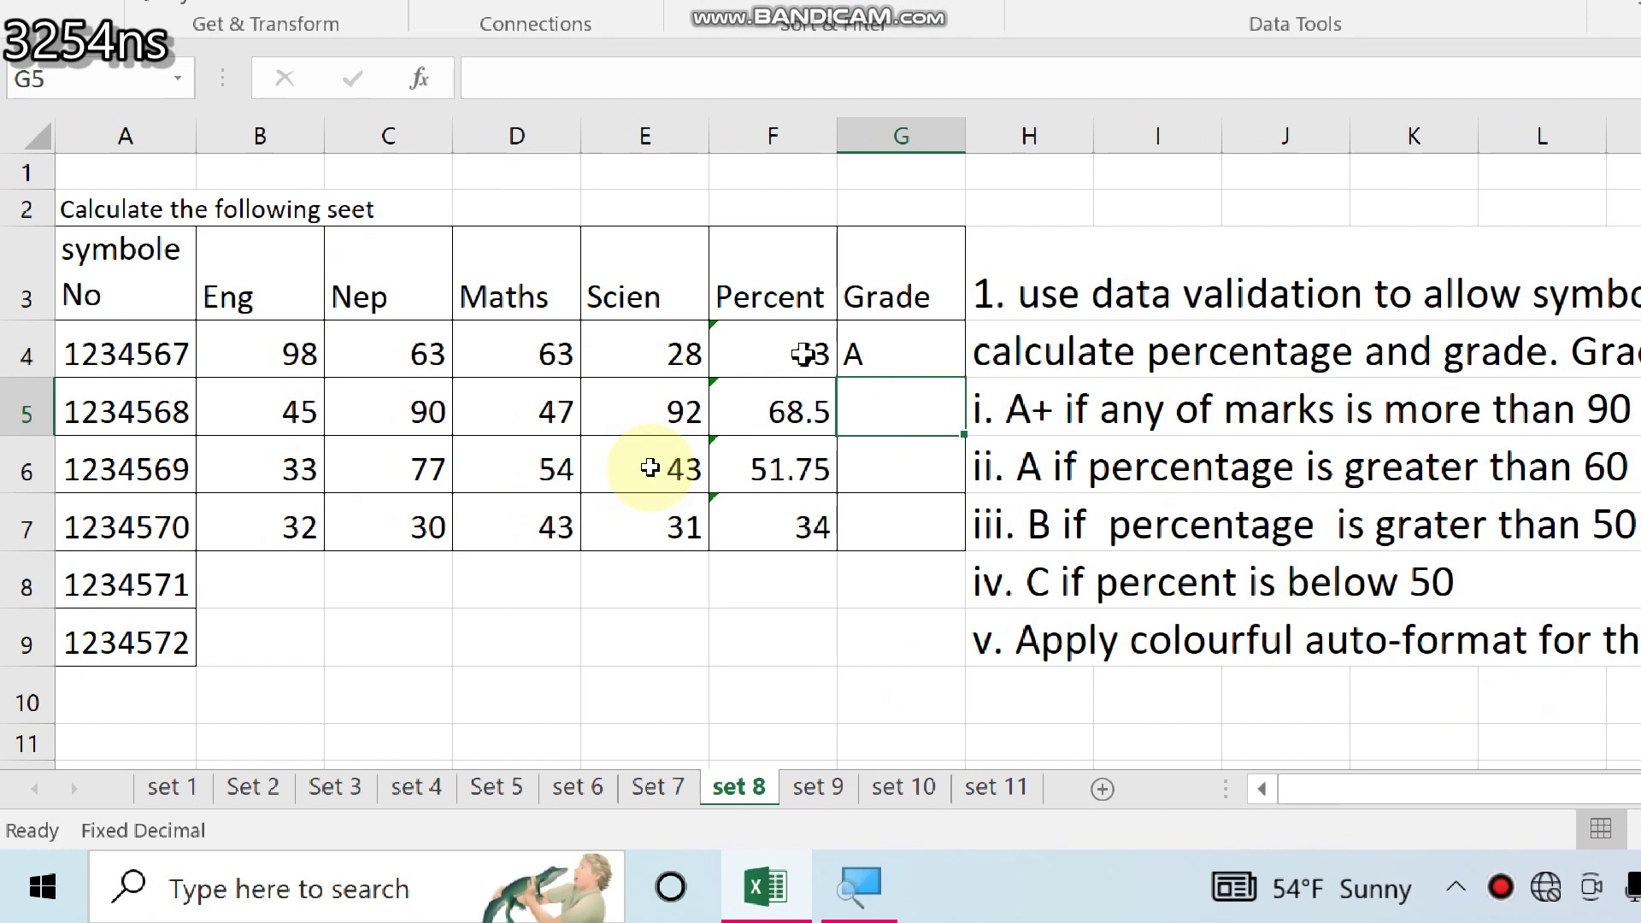
{"action": "left_click", "coordinate": [969, 358]}
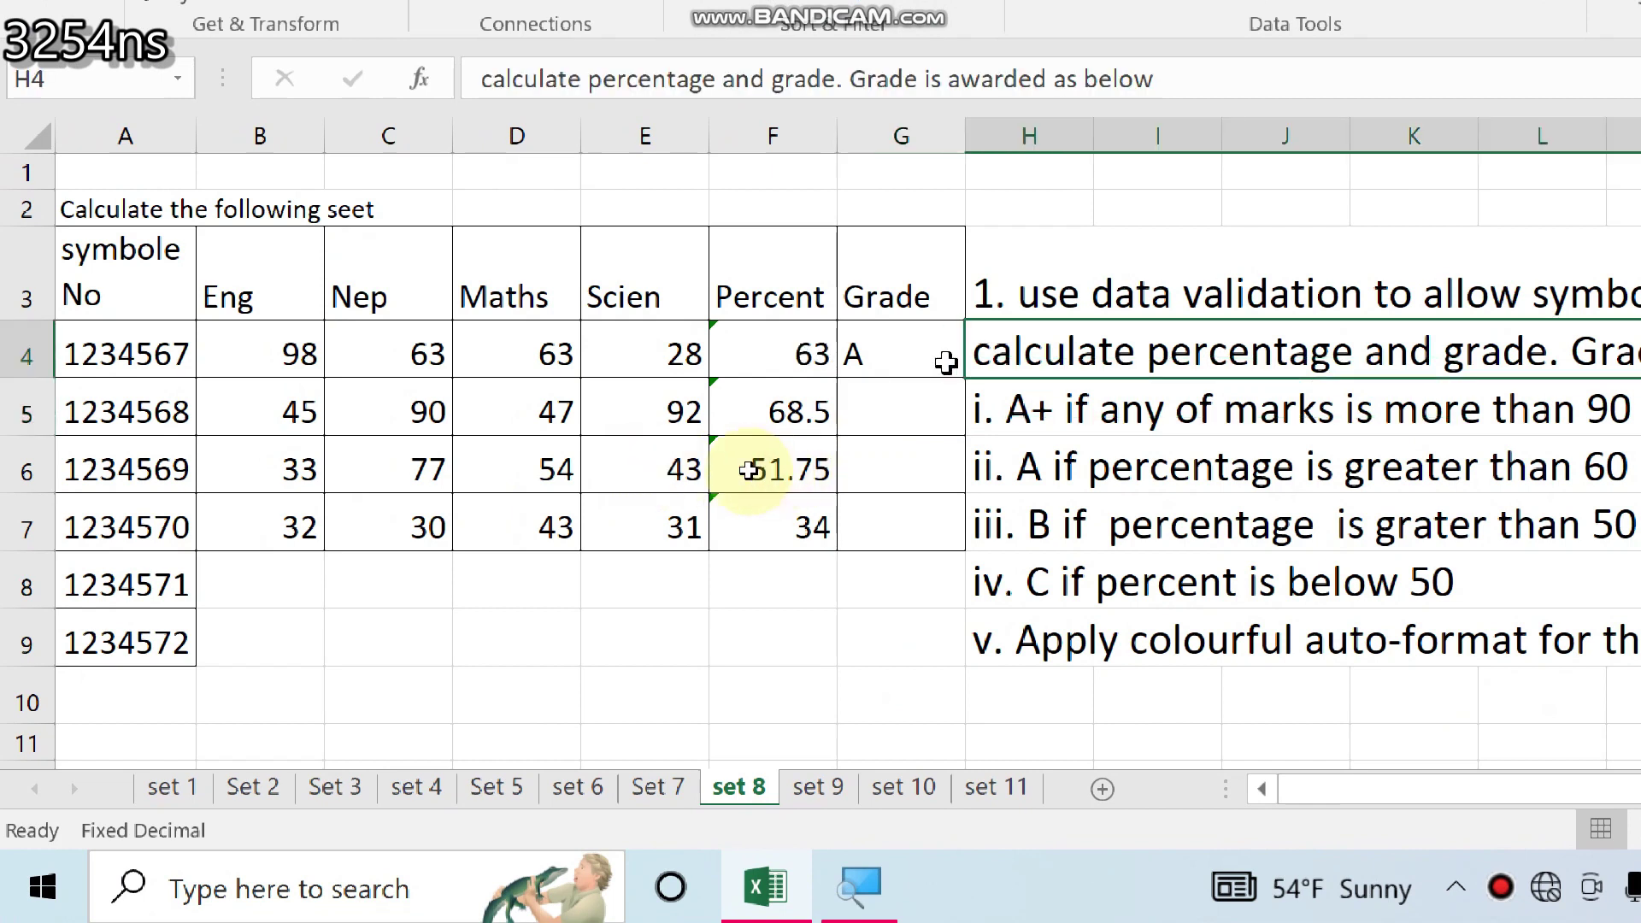
{"action": "left_click", "coordinate": [926, 357]}
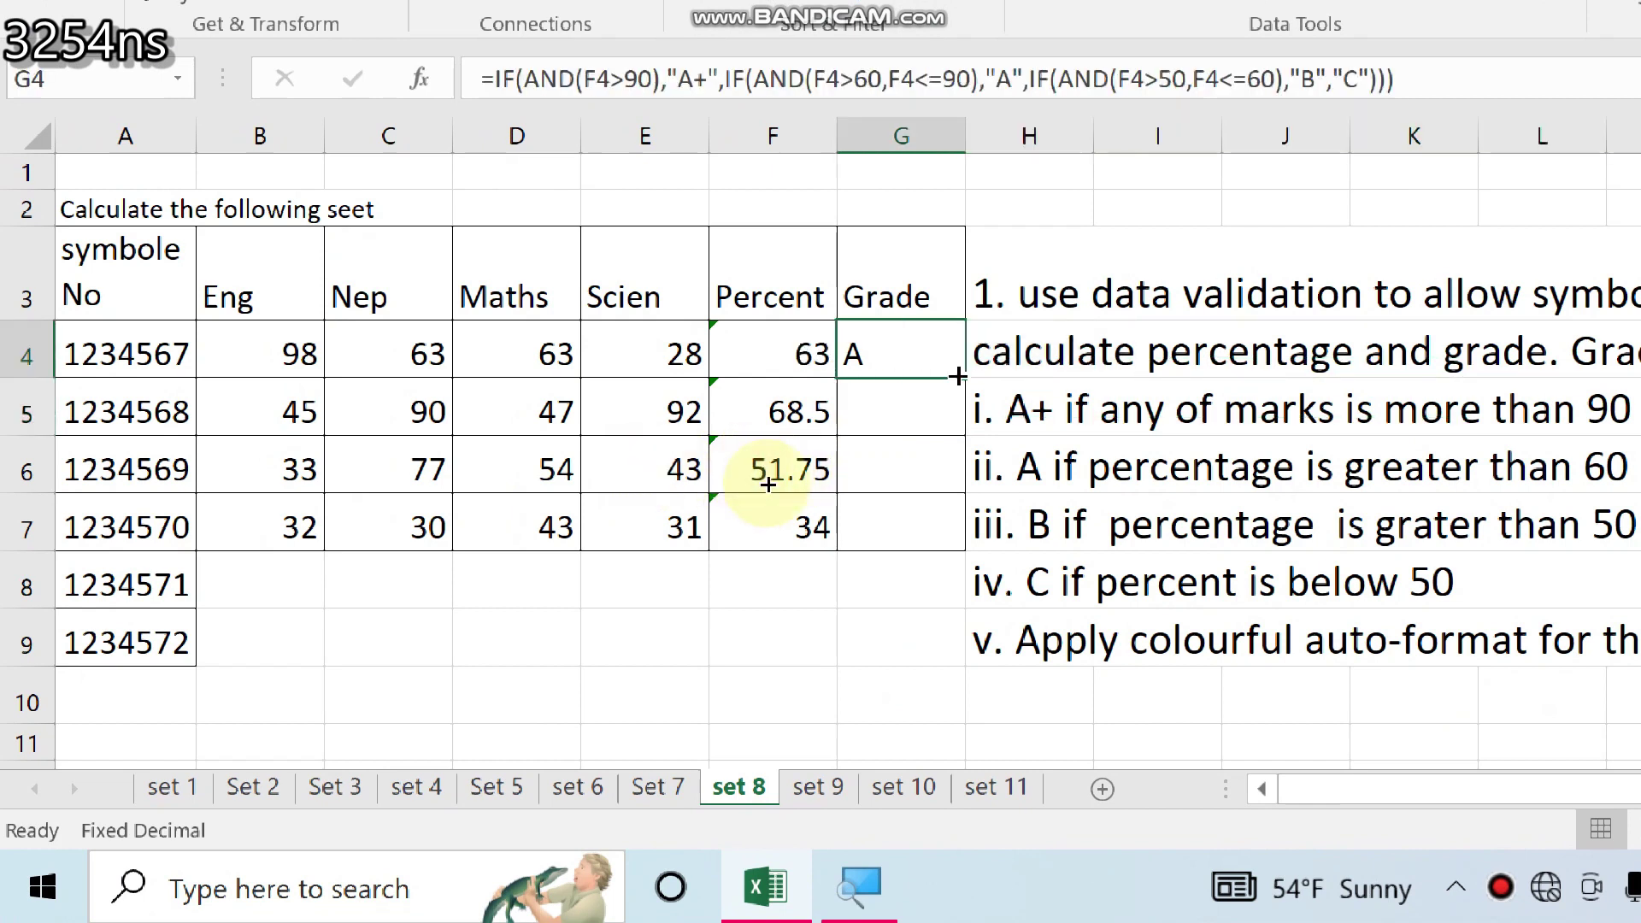
{"action": "left_click_drag", "start_coordinate": [958, 376], "coordinate": [963, 556]}
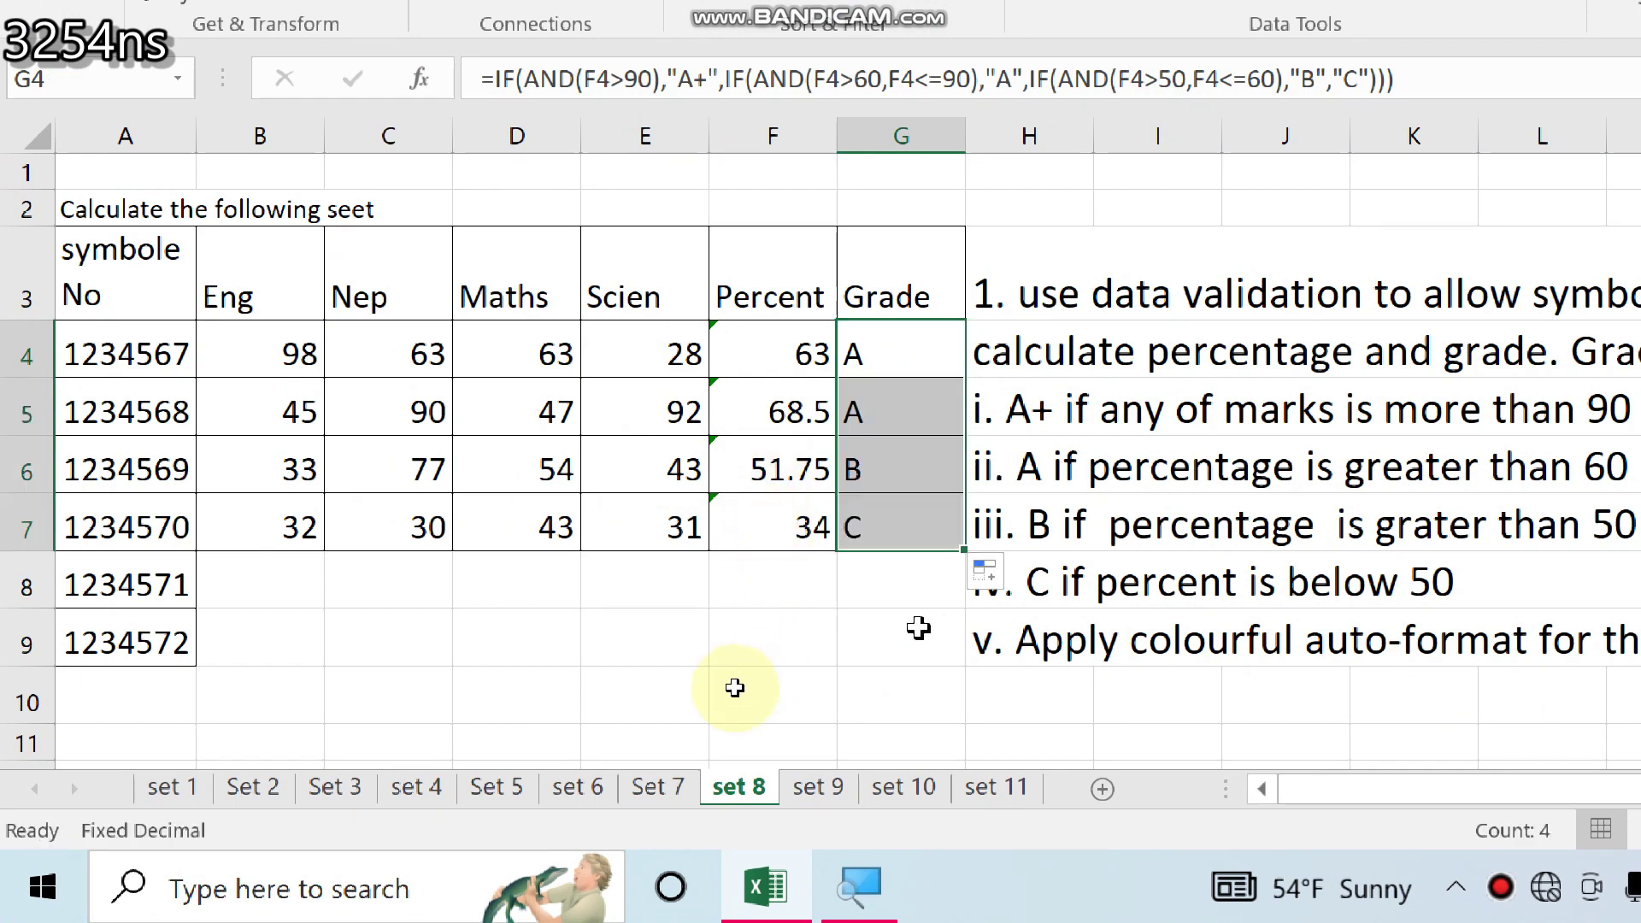
Step: Change the Nep, Maths and Scien marks in C4, D4 and E4 to 91 each
{"action": "left_click", "coordinate": [398, 346]}
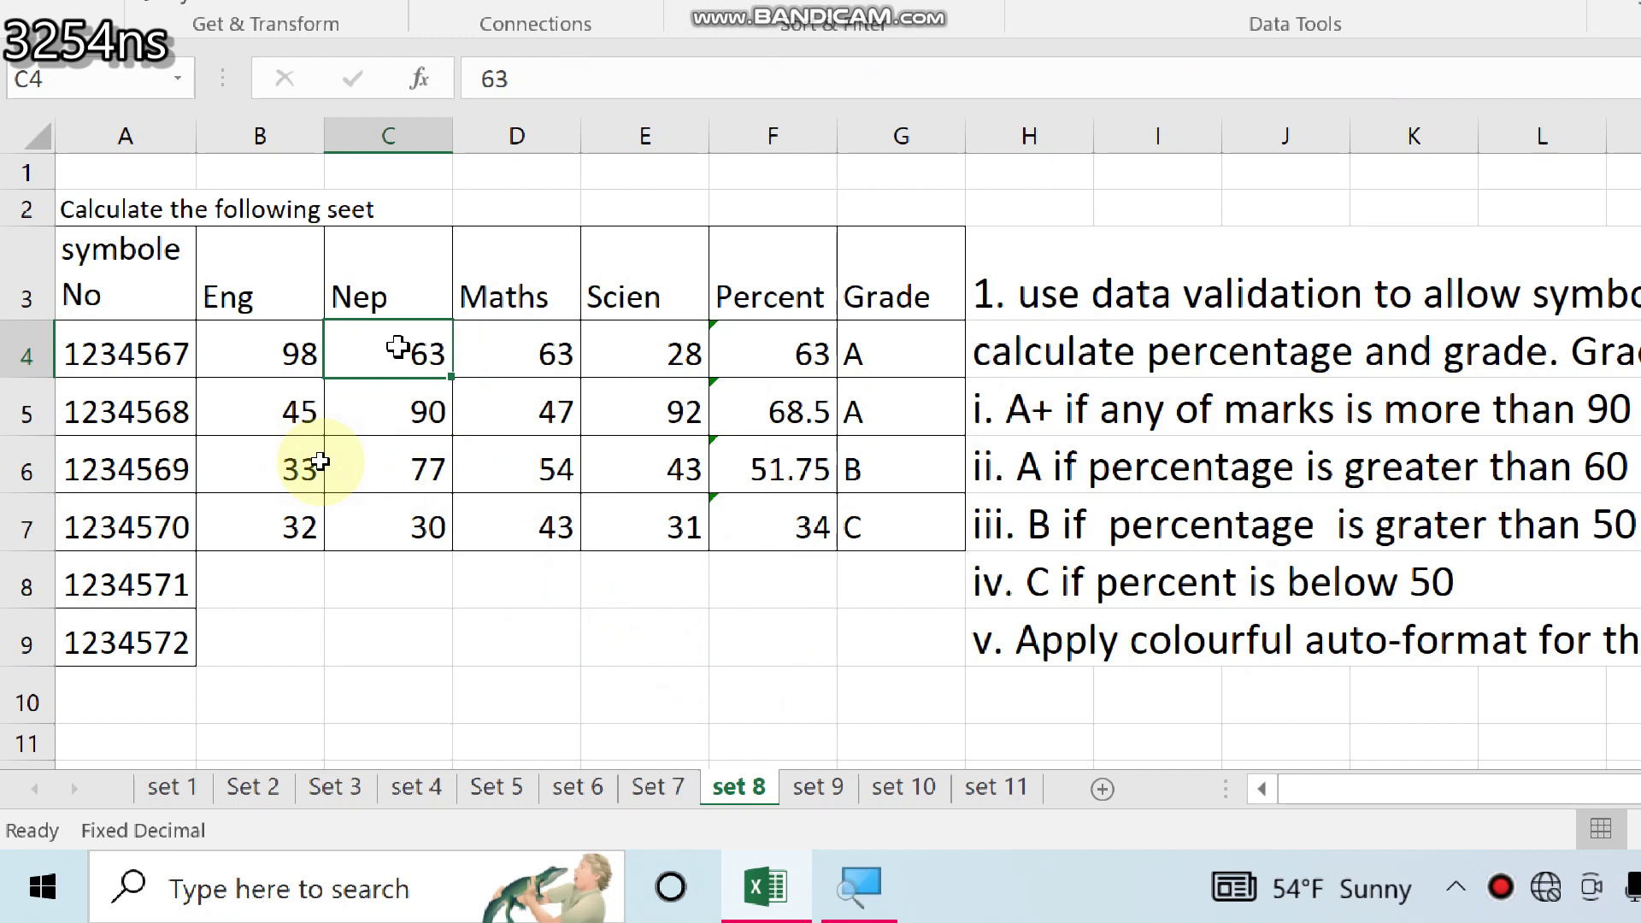
{"action": "type", "text": "91"}
{"action": "left_click", "coordinate": [548, 466]}
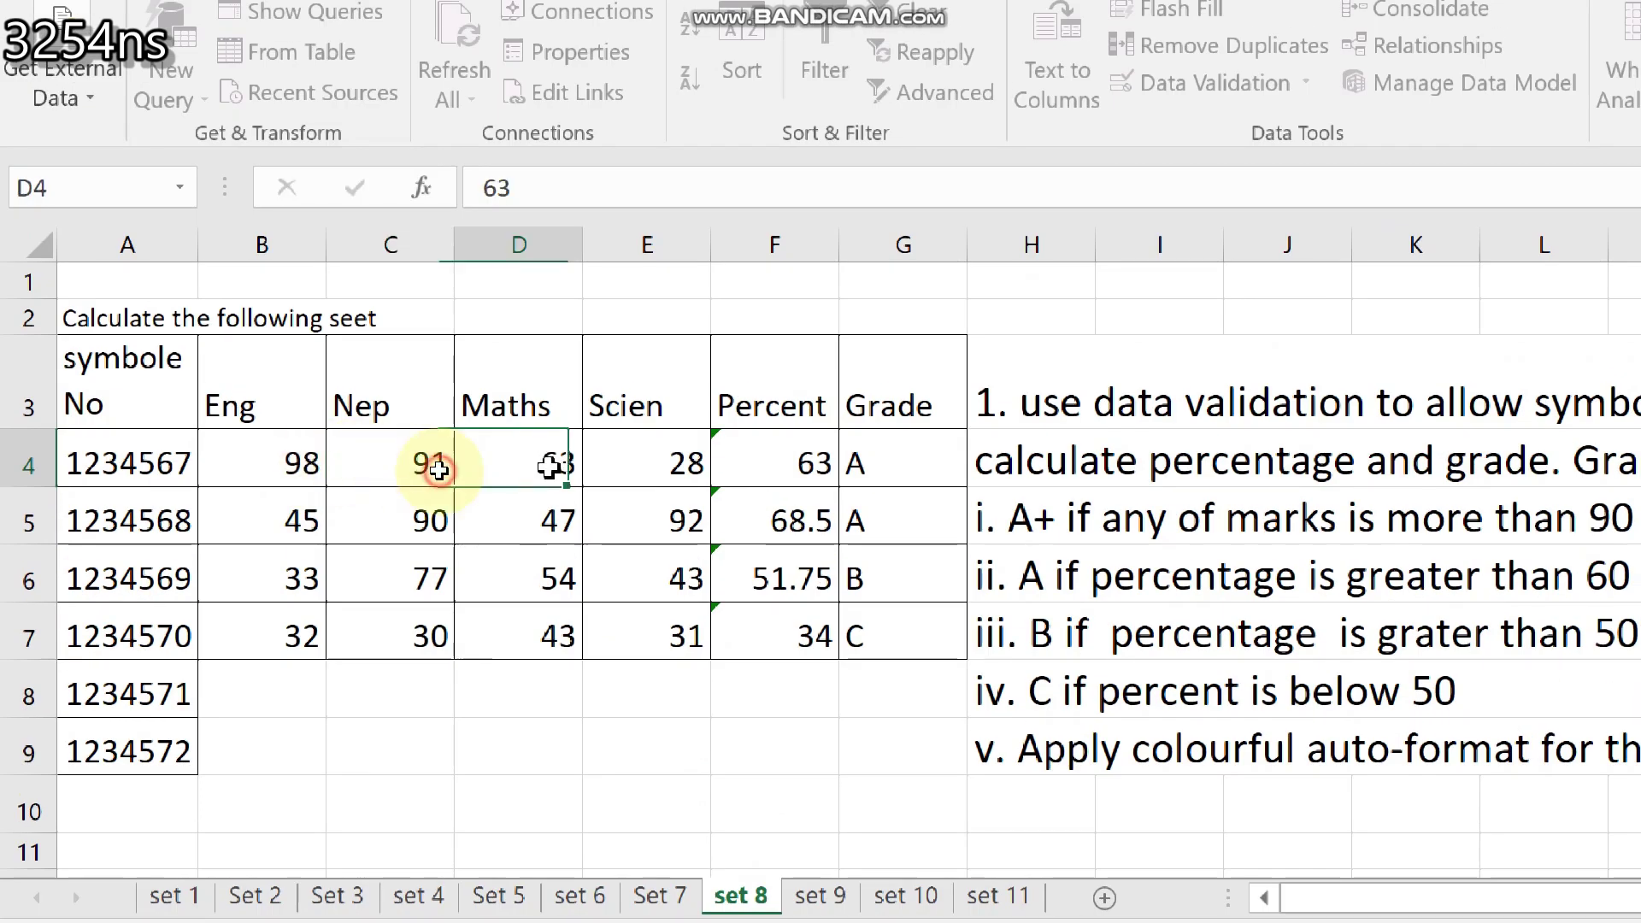
{"action": "type", "text": "91"}
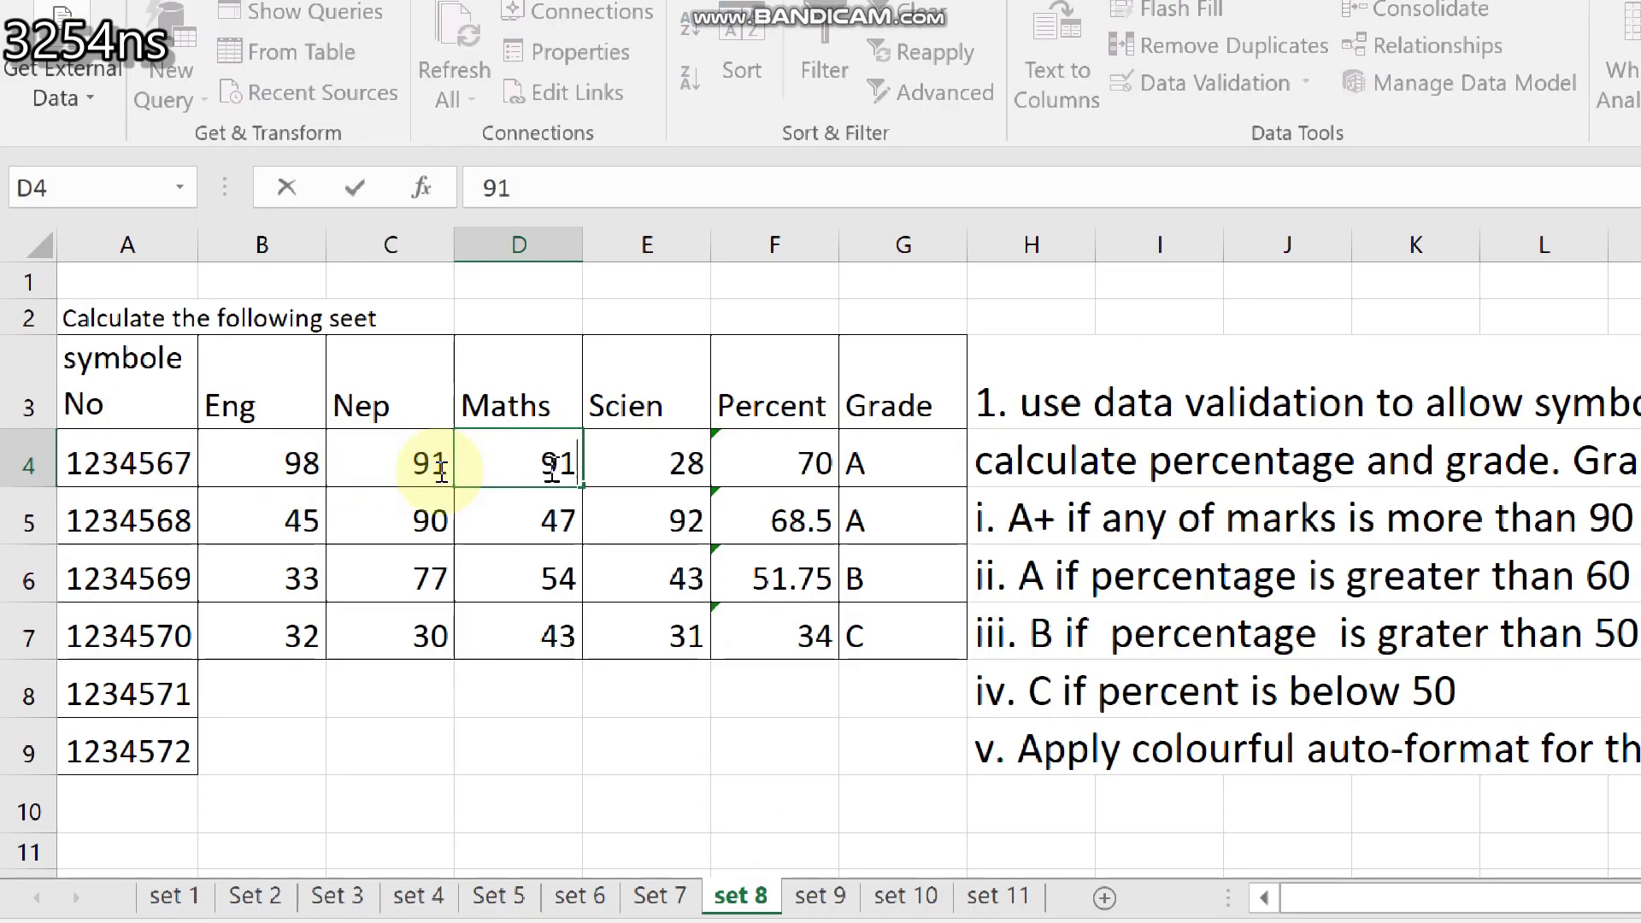
{"action": "left_click", "coordinate": [608, 460]}
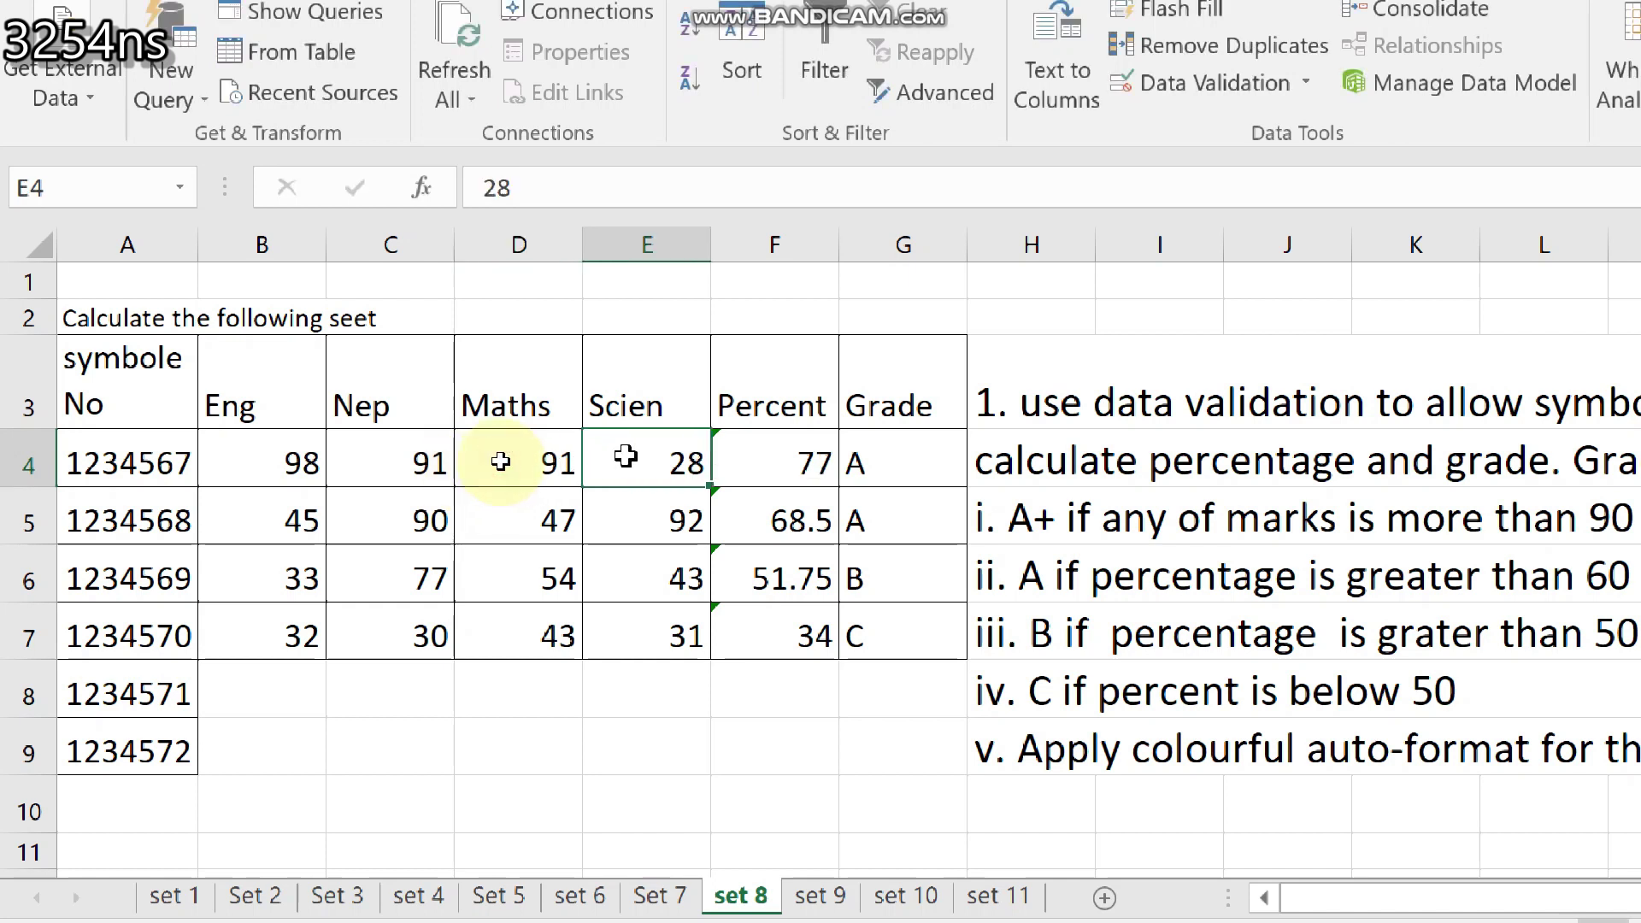
{"action": "type", "text": "91"}
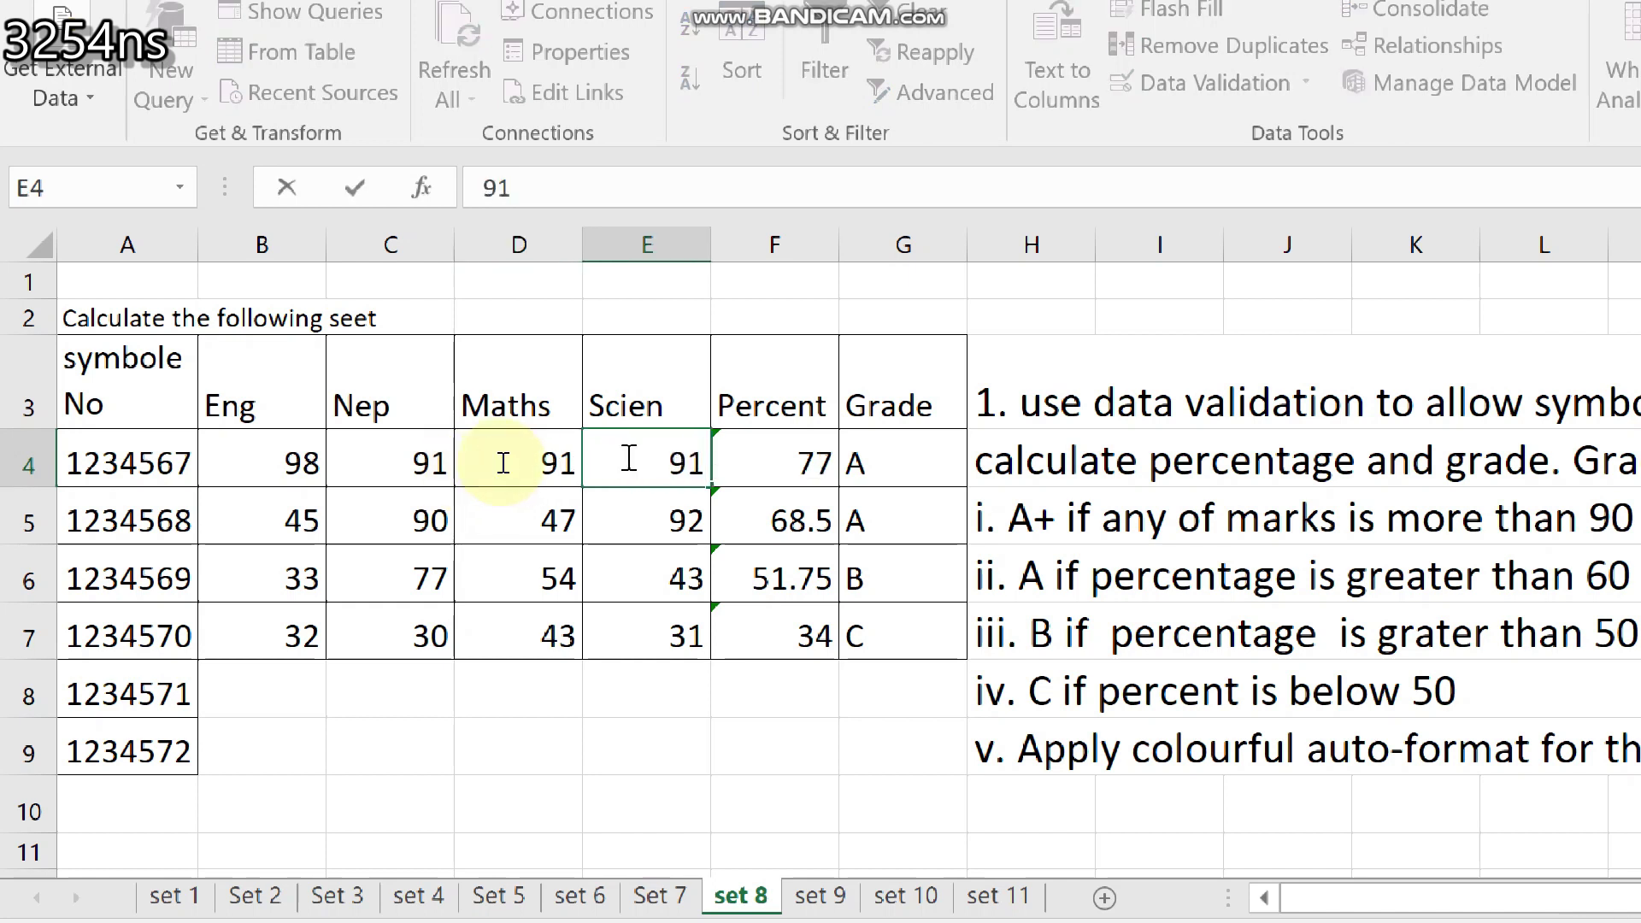
{"action": "key", "text": "Return"}
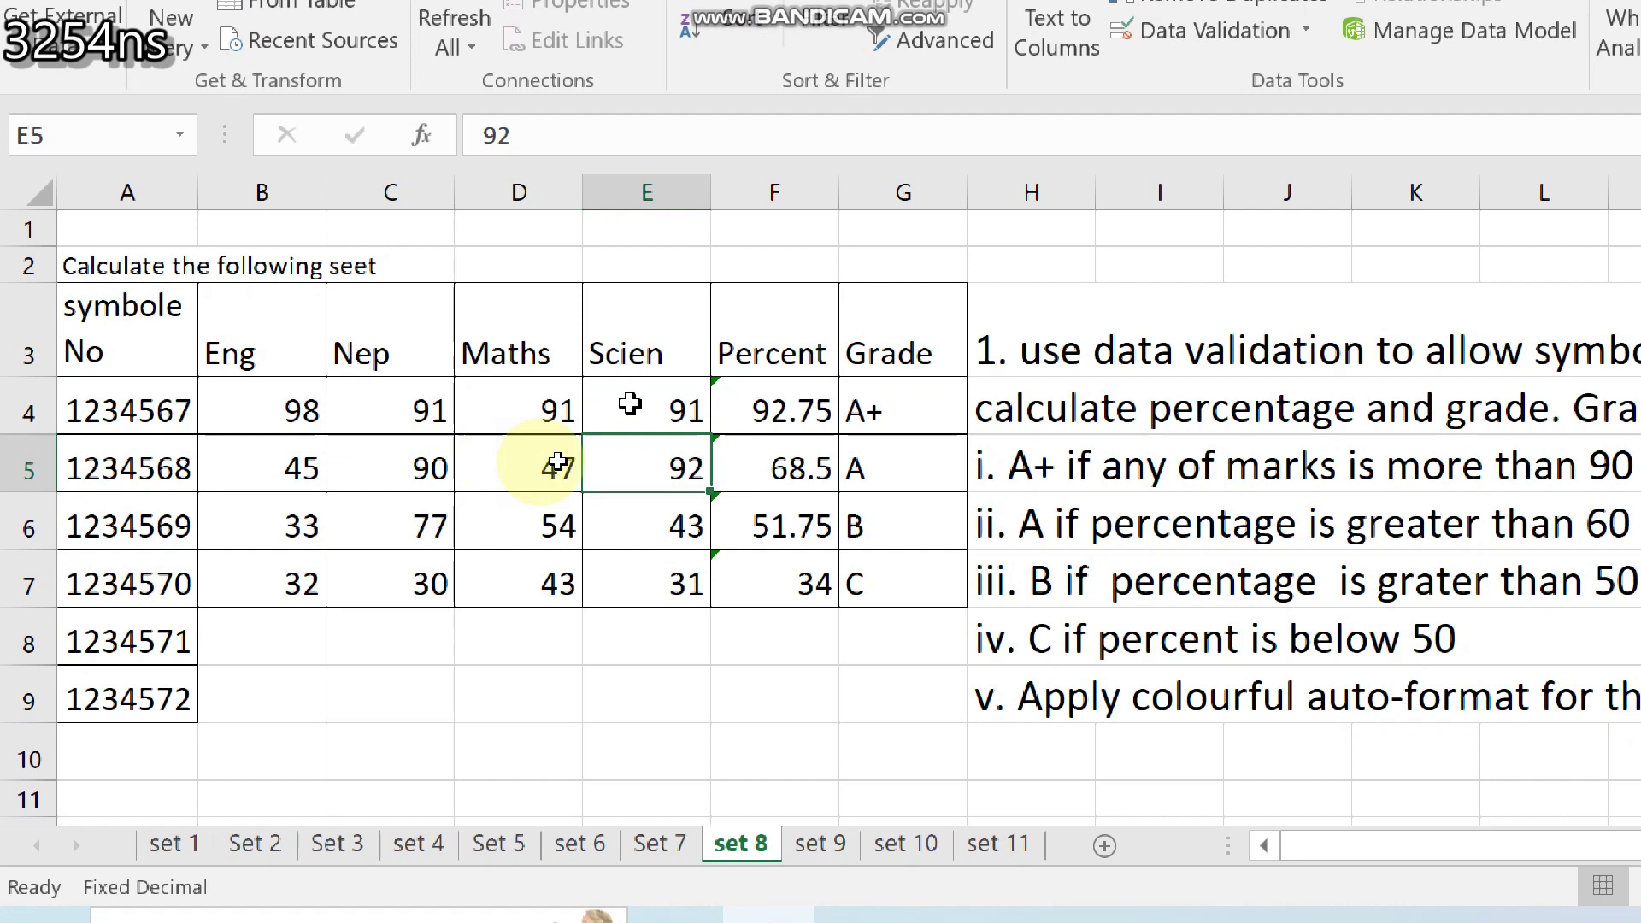